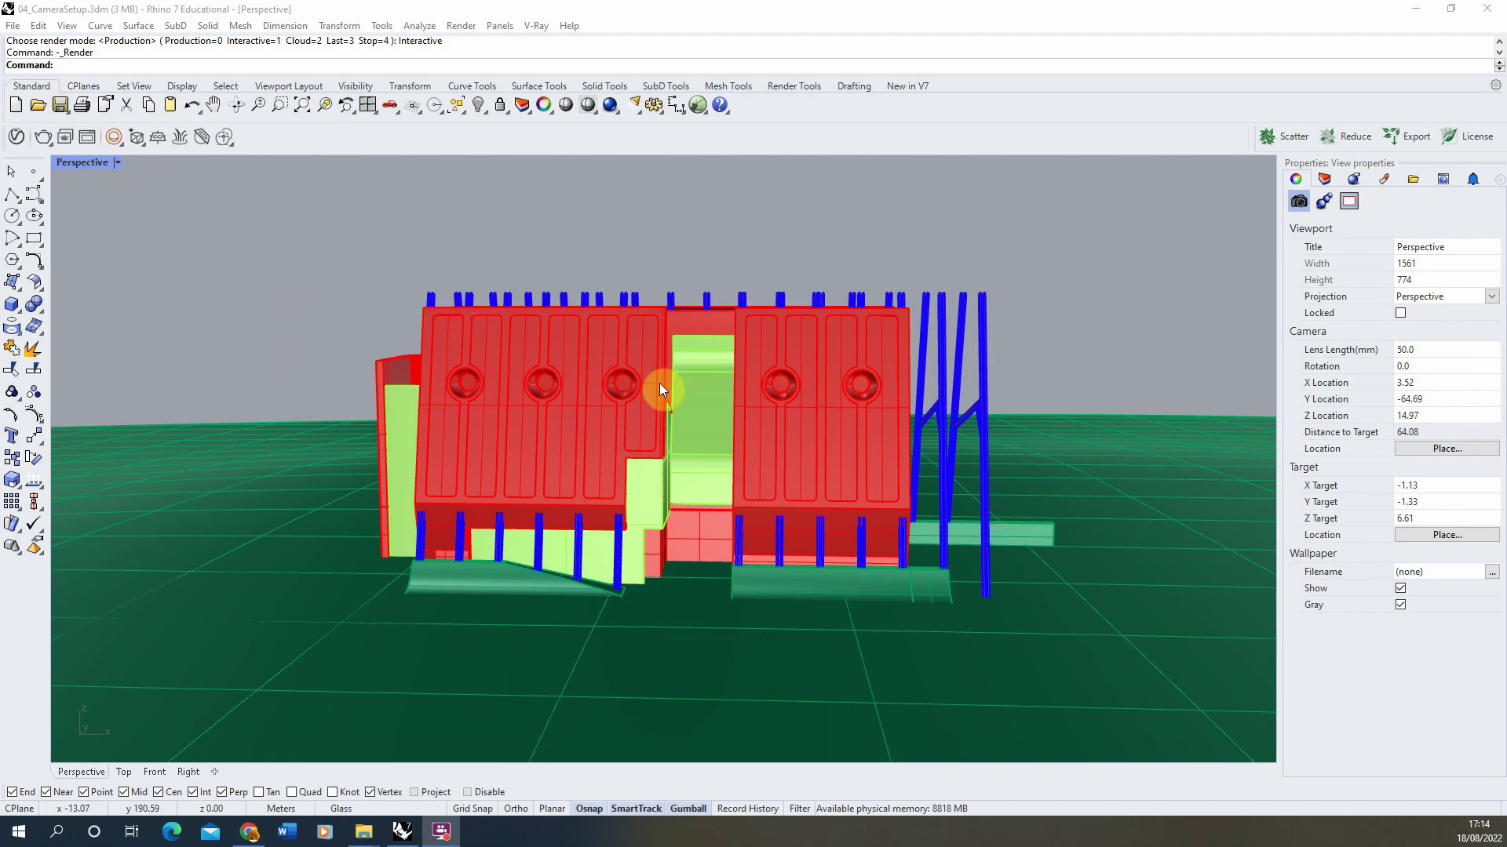
# Step: Open the V-Ray render settings and set the output aspect ratio to 16:9 - Widescreen
pyautogui.moveTo(610, 474)
pyautogui.mouseDown(button='right')
pyautogui.moveTo(588, 464)
pyautogui.moveTo(626, 468)
pyautogui.mouseUp(button='right')
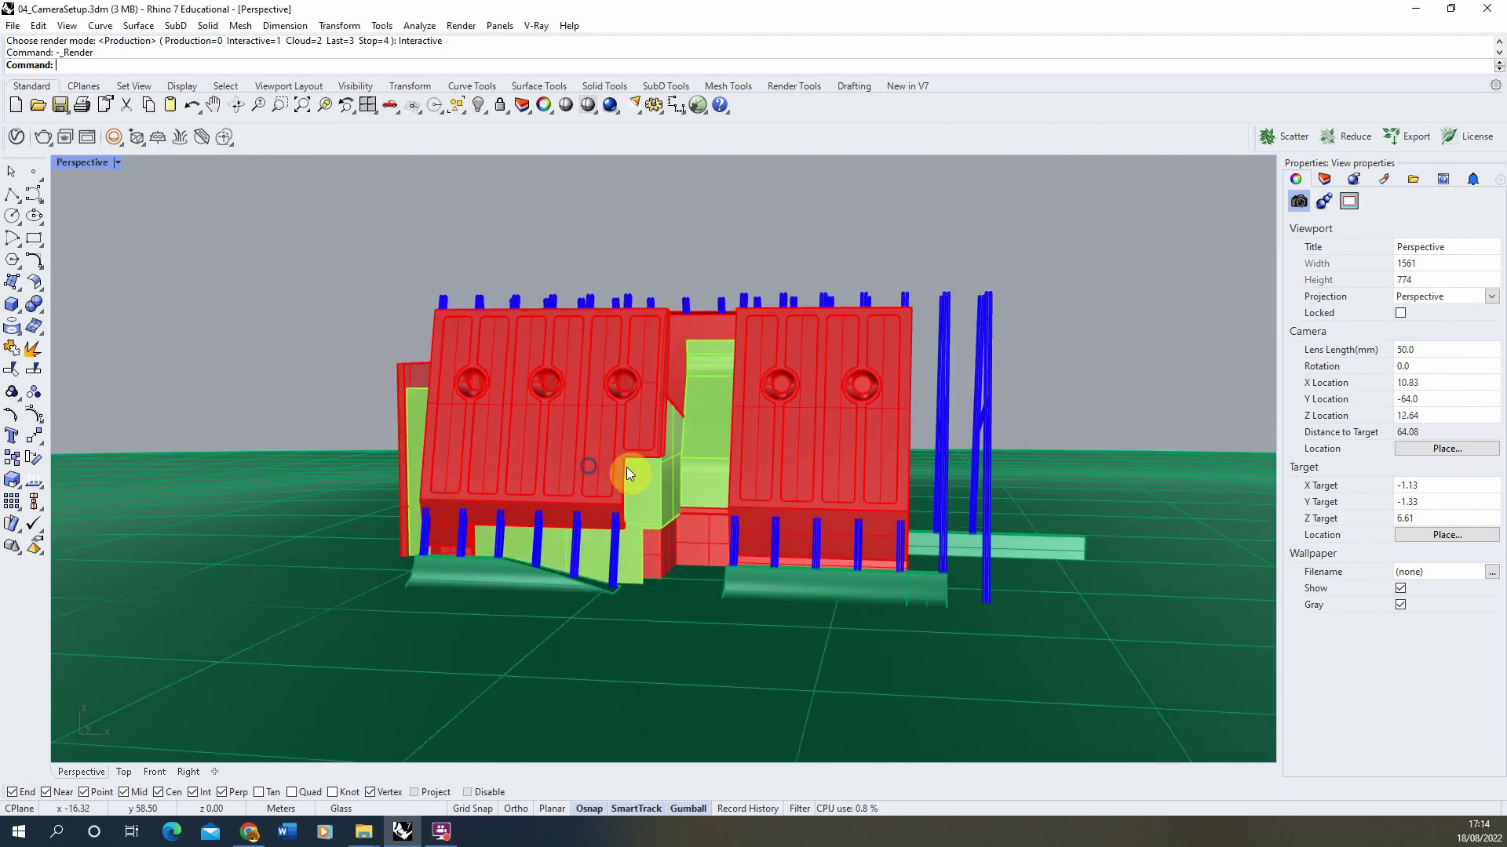
pyautogui.click(15, 138)
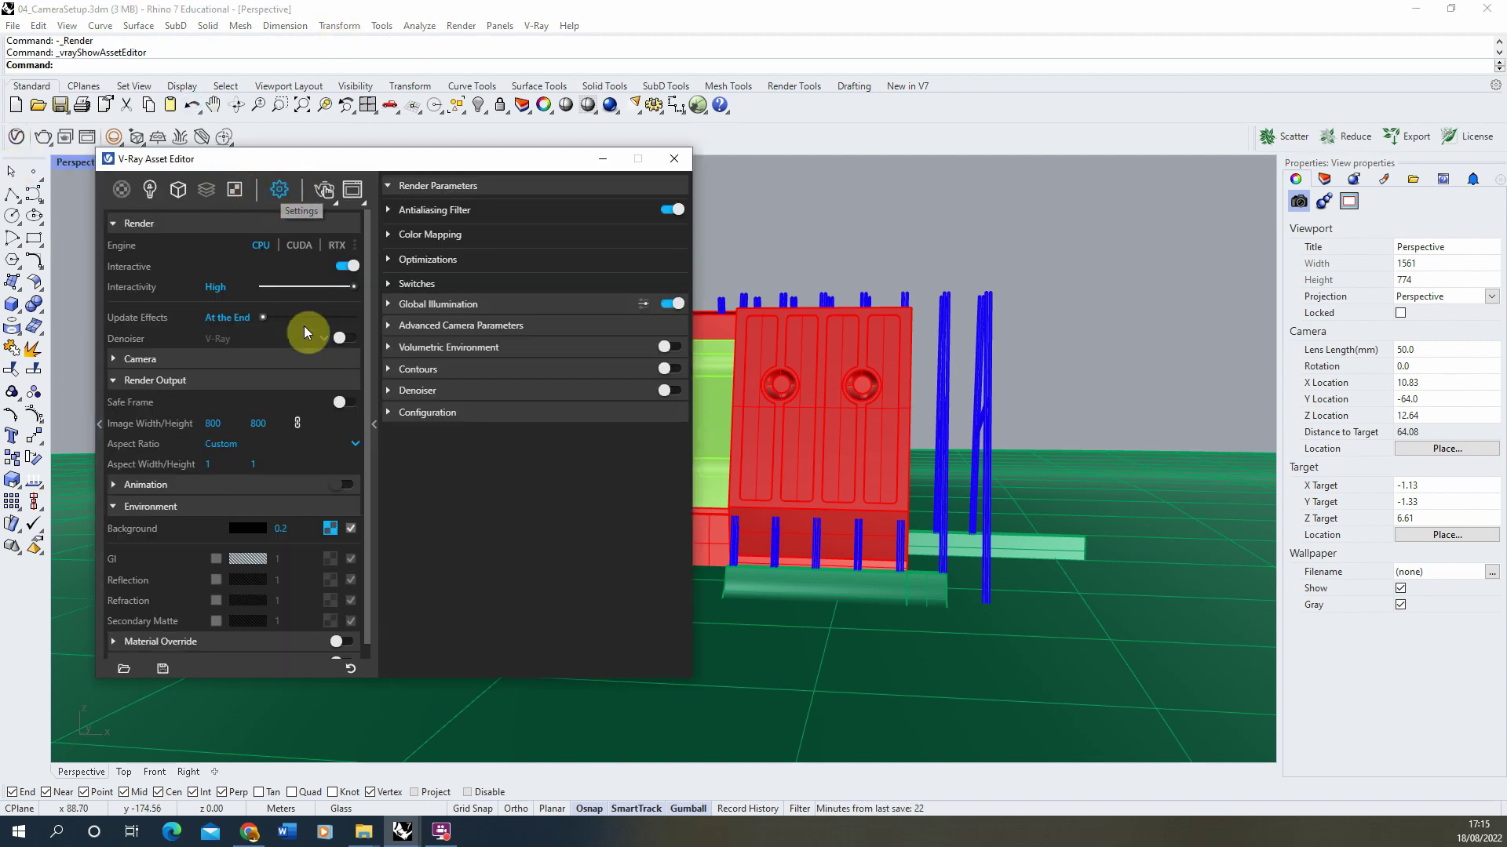
pyautogui.click(233, 447)
pyautogui.click(289, 463)
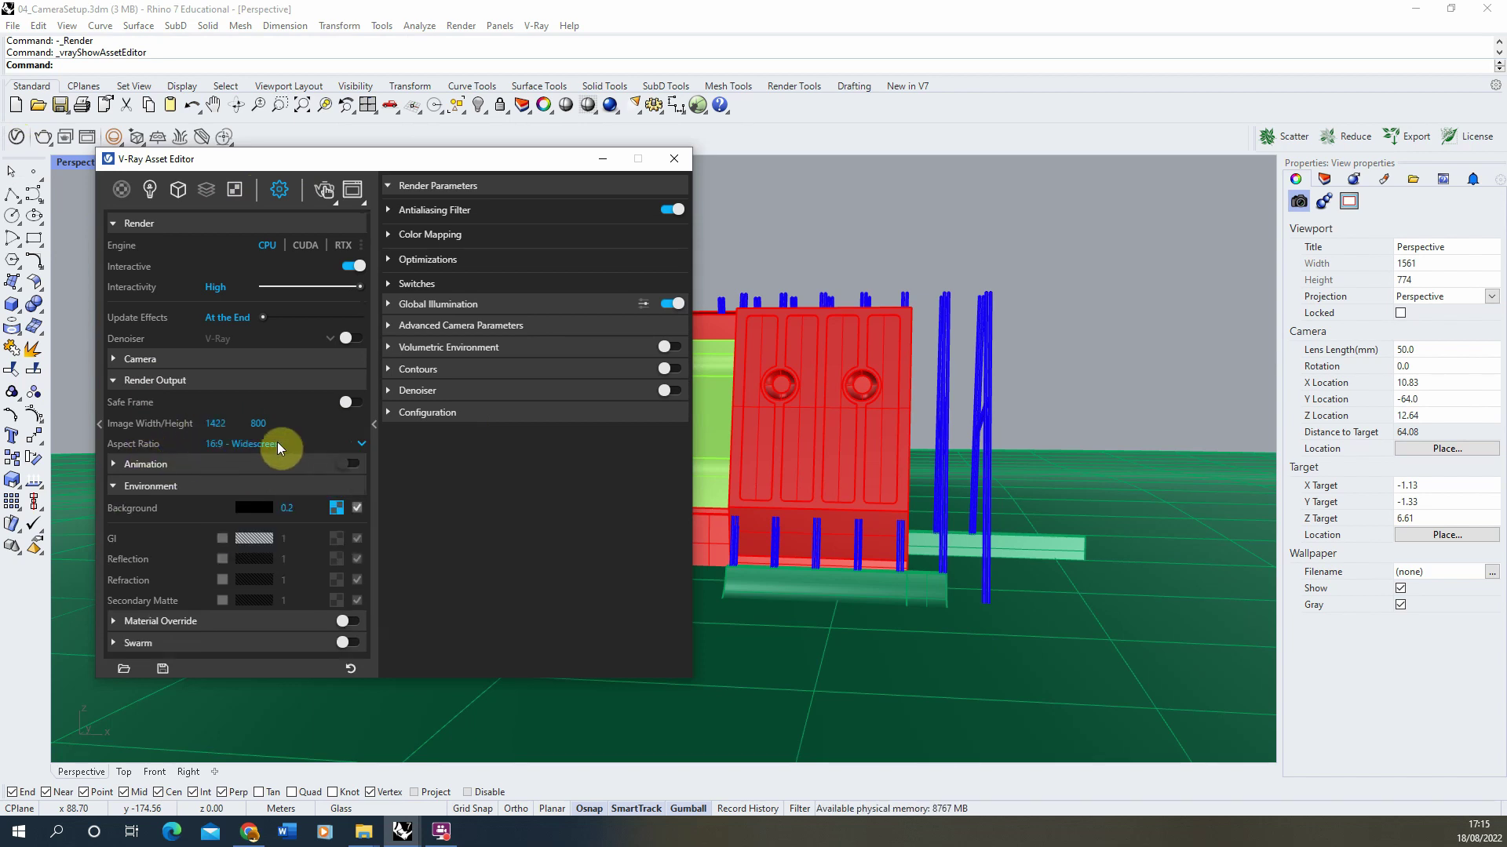
# Step: Set the render output to a custom aspect ratio with width 1 and height 1, for an 800 x 800 image
pyautogui.click(258, 446)
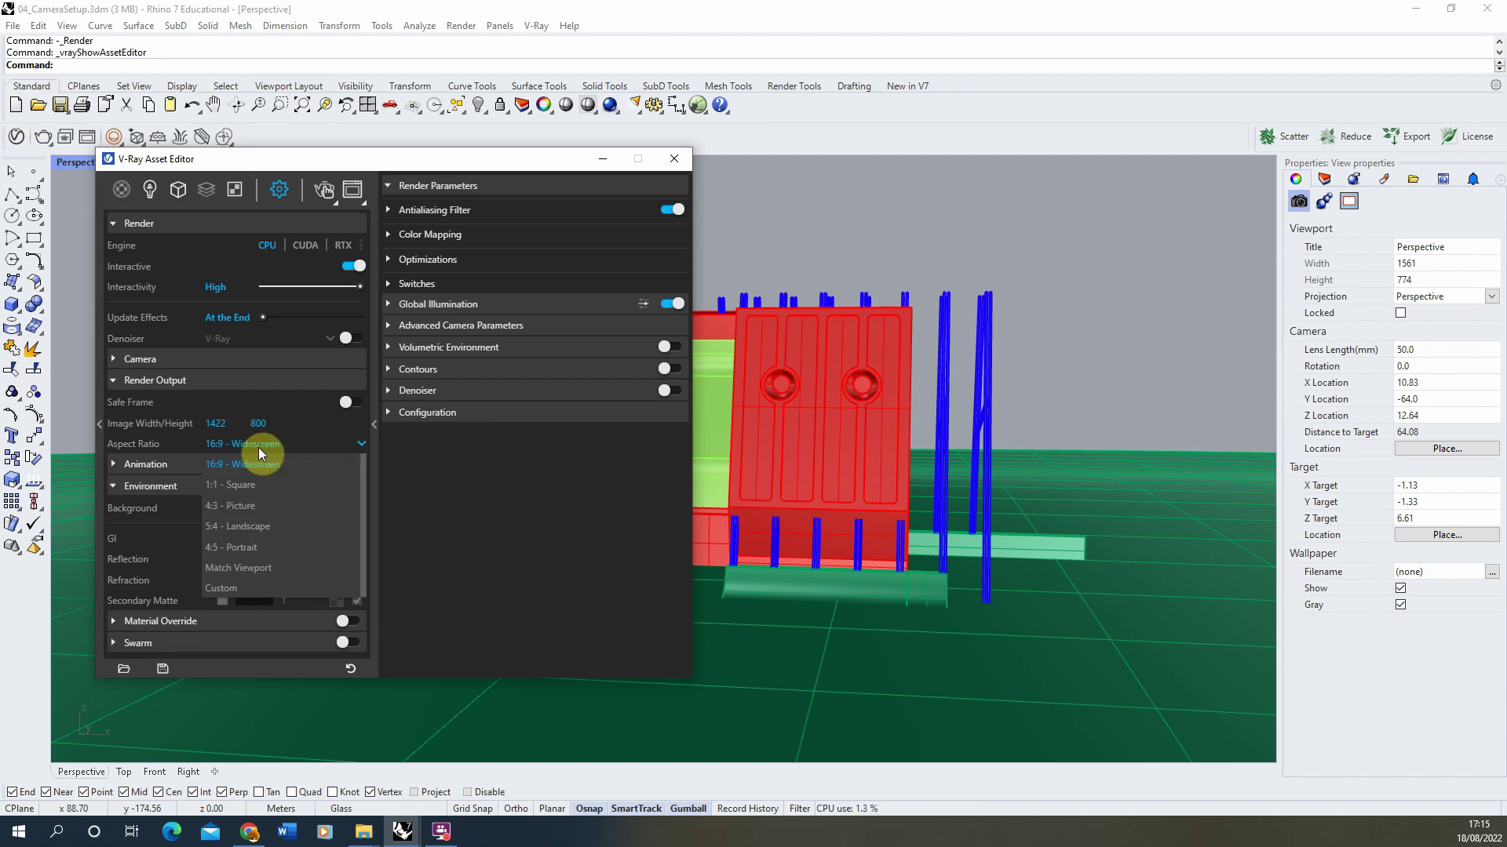
pyautogui.click(227, 587)
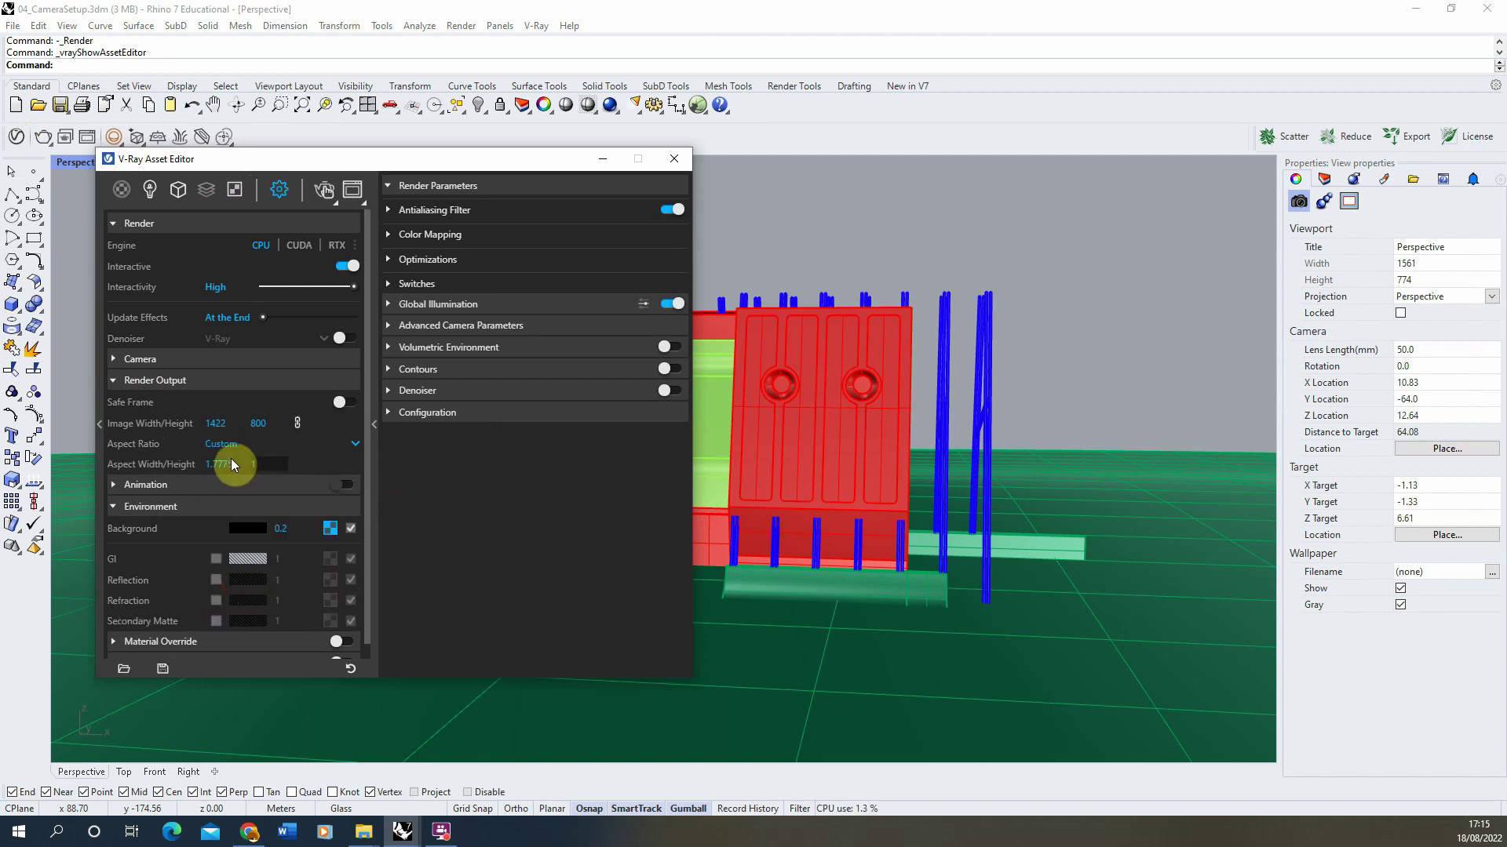
pyautogui.click(235, 464)
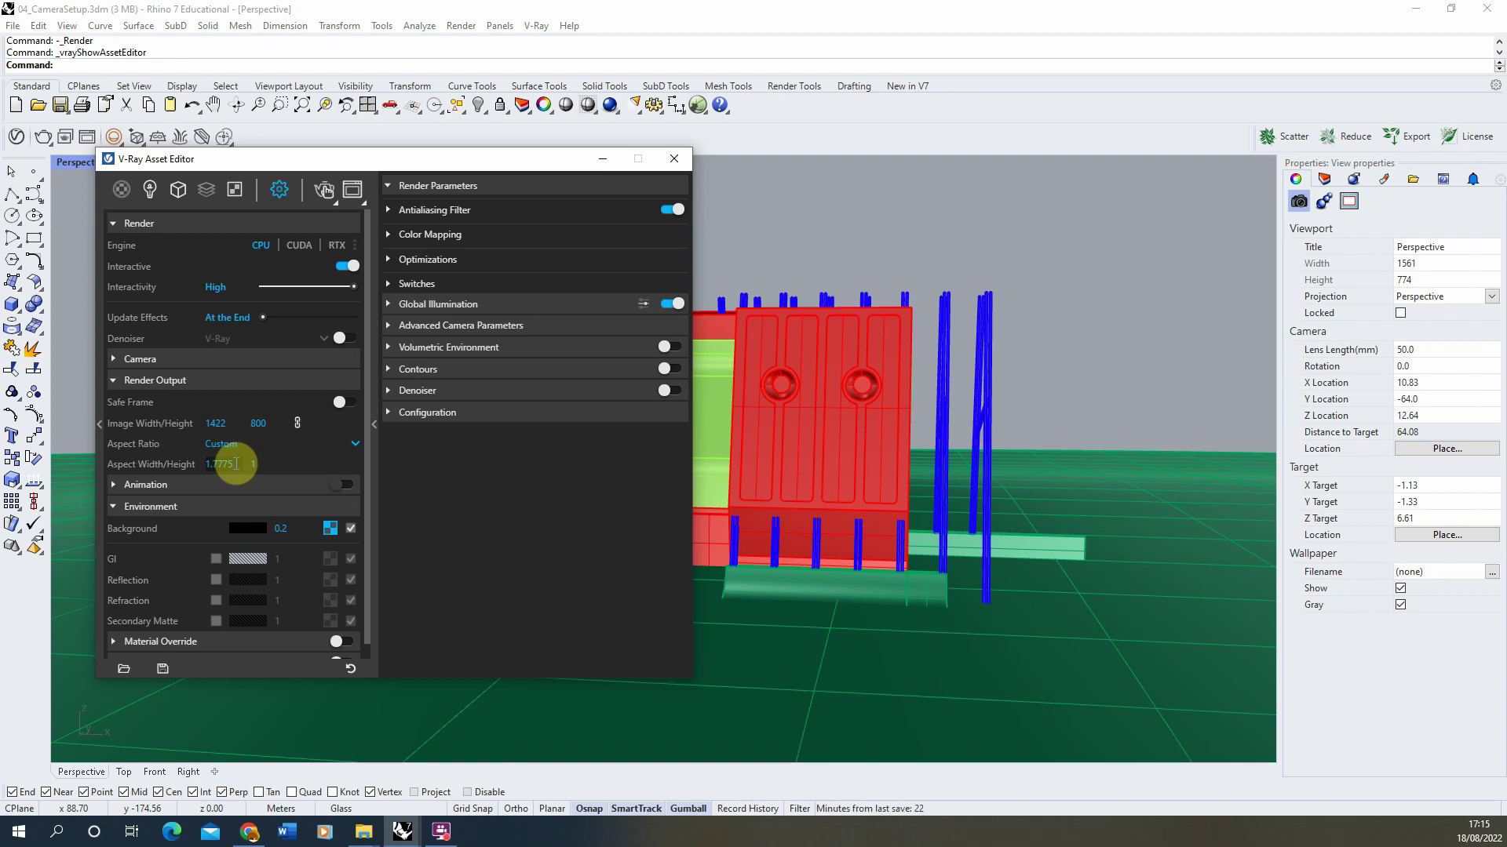
pyautogui.moveTo(206, 464); pyautogui.dragTo(253, 464)
pyautogui.write('1')
pyautogui.press('Return')
pyautogui.click(281, 468)
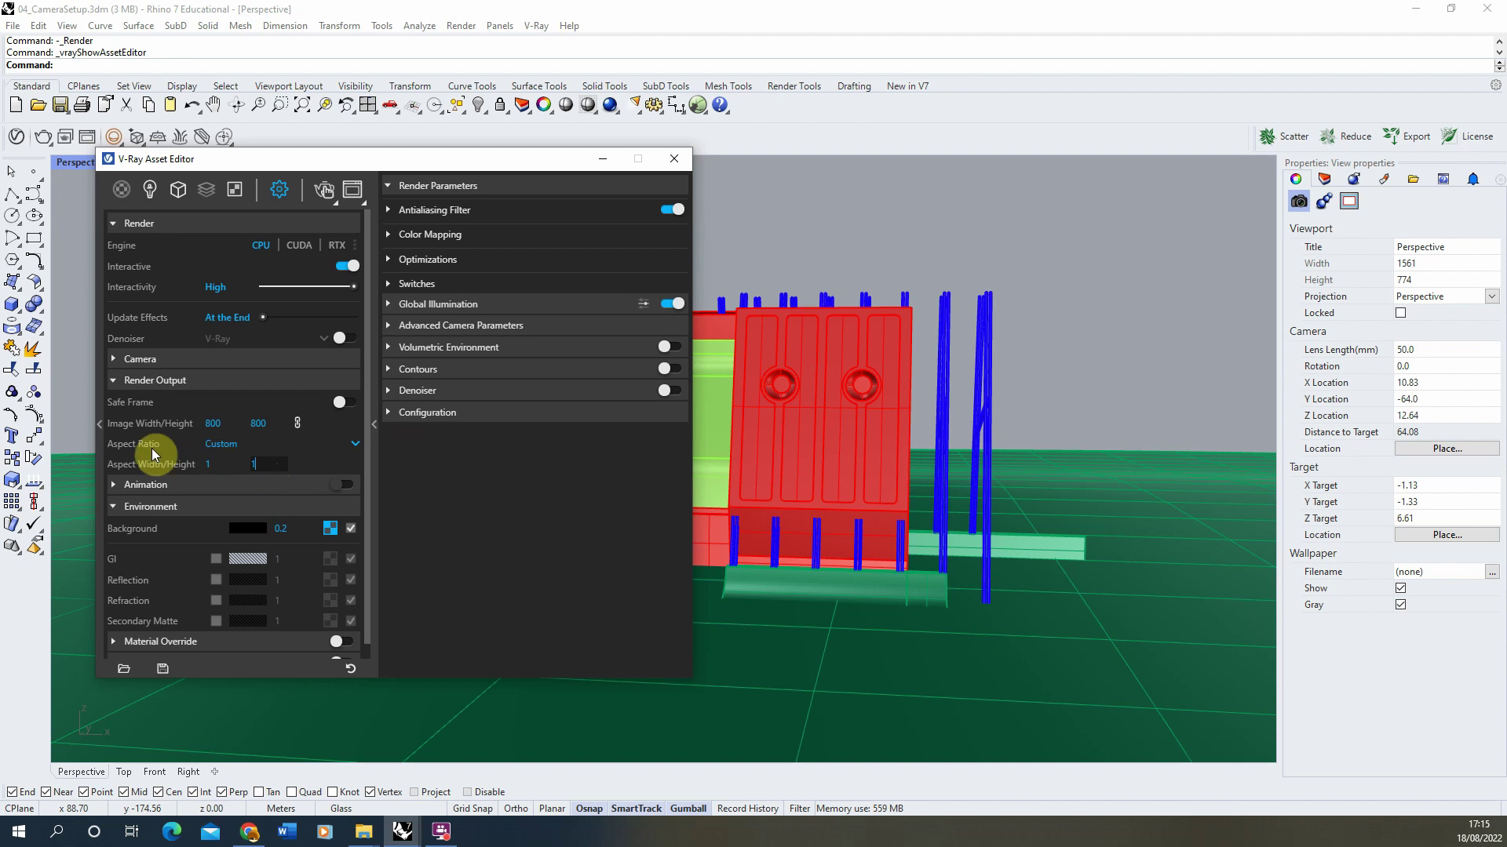
pyautogui.click(225, 423)
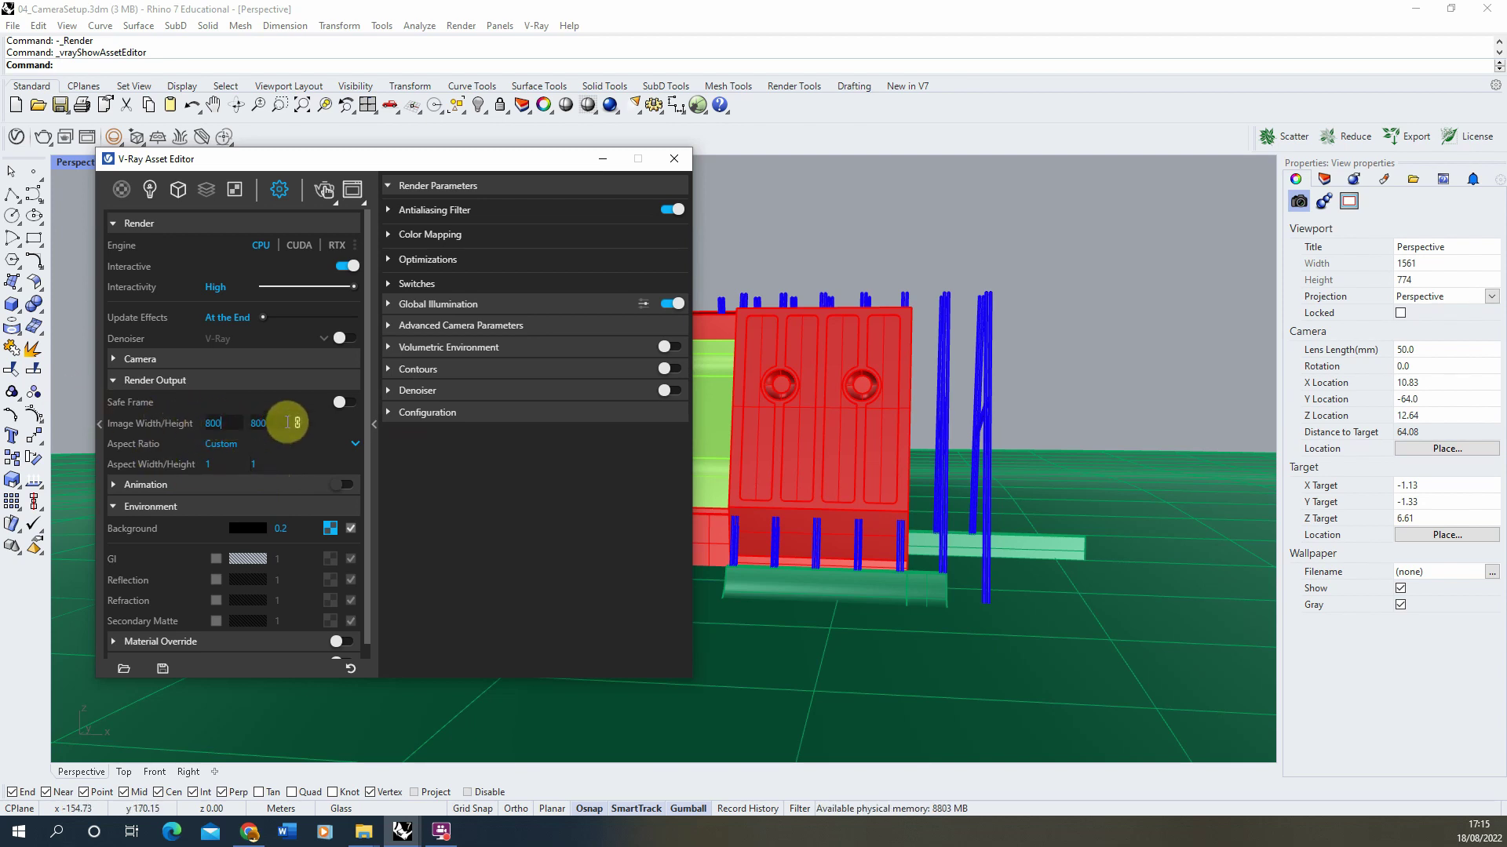
pyautogui.click(298, 425)
pyautogui.click(224, 423)
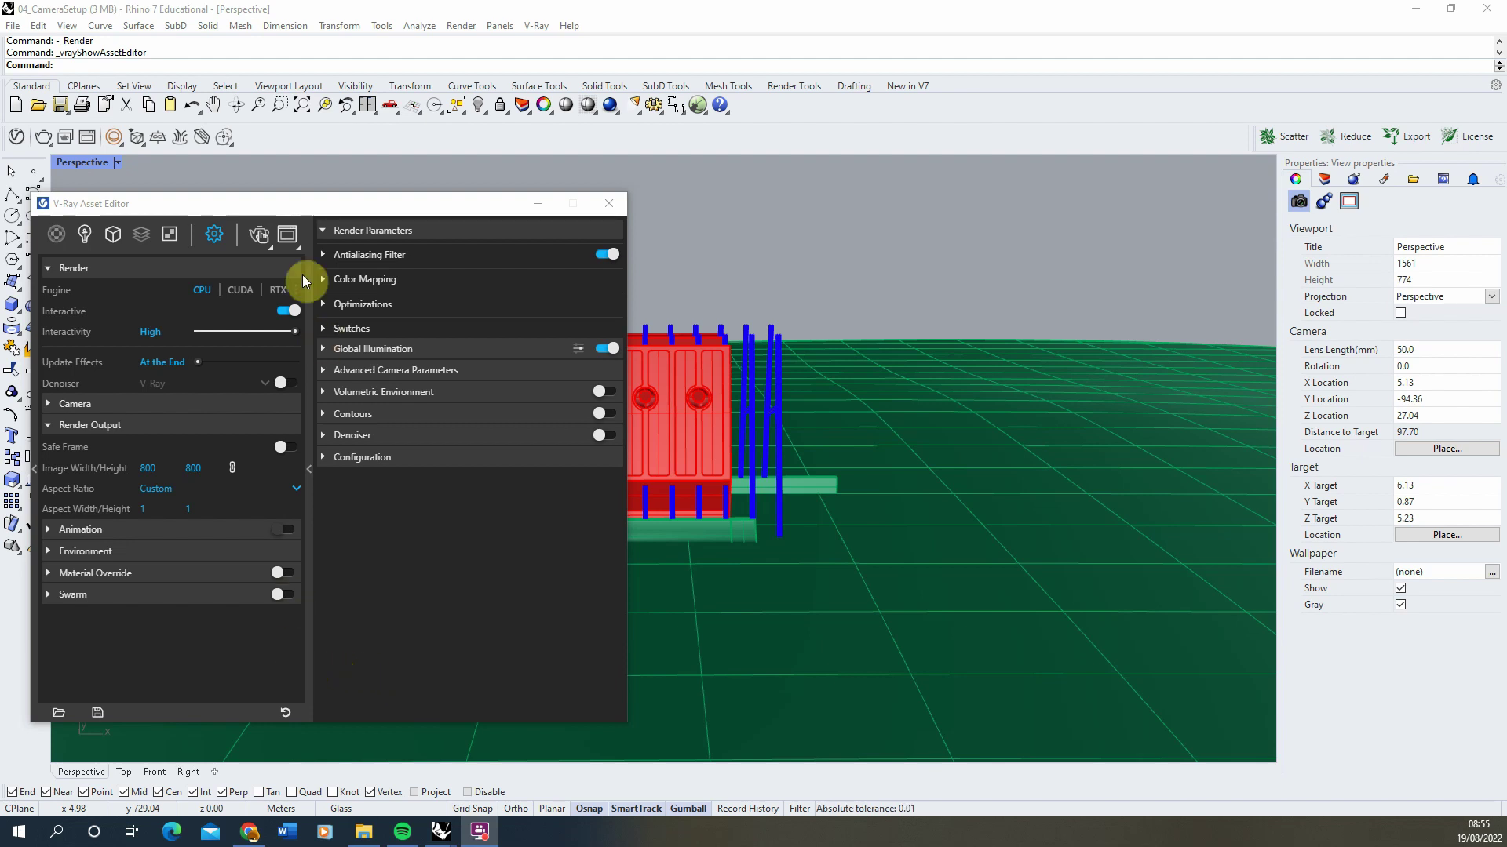
# Step: Show the V-Ray frame buffer, start an interactive render, and minimise the Asset Editor
pyautogui.click(288, 237)
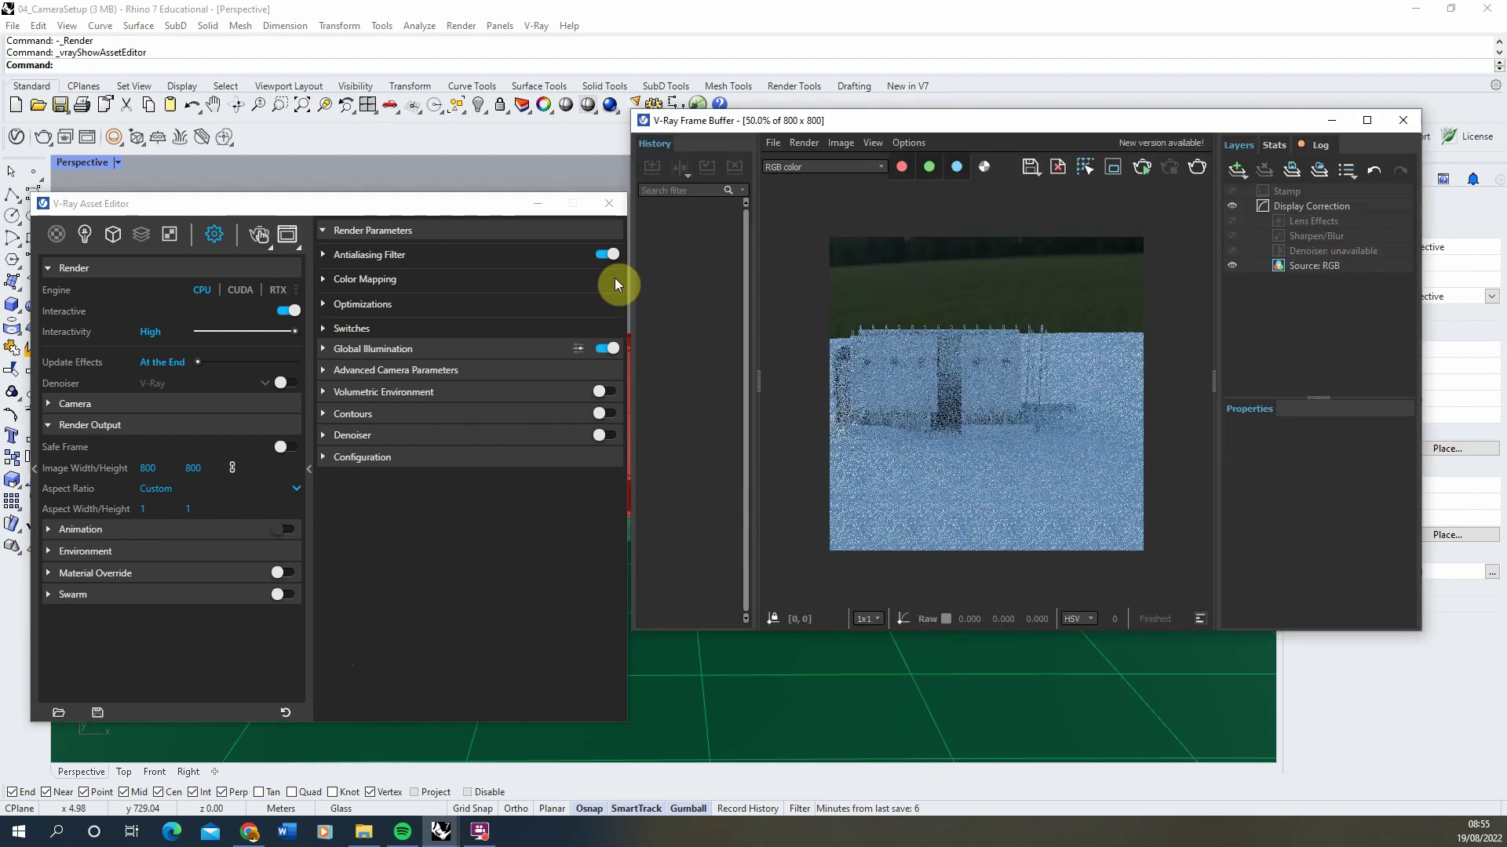
pyautogui.click(1141, 163)
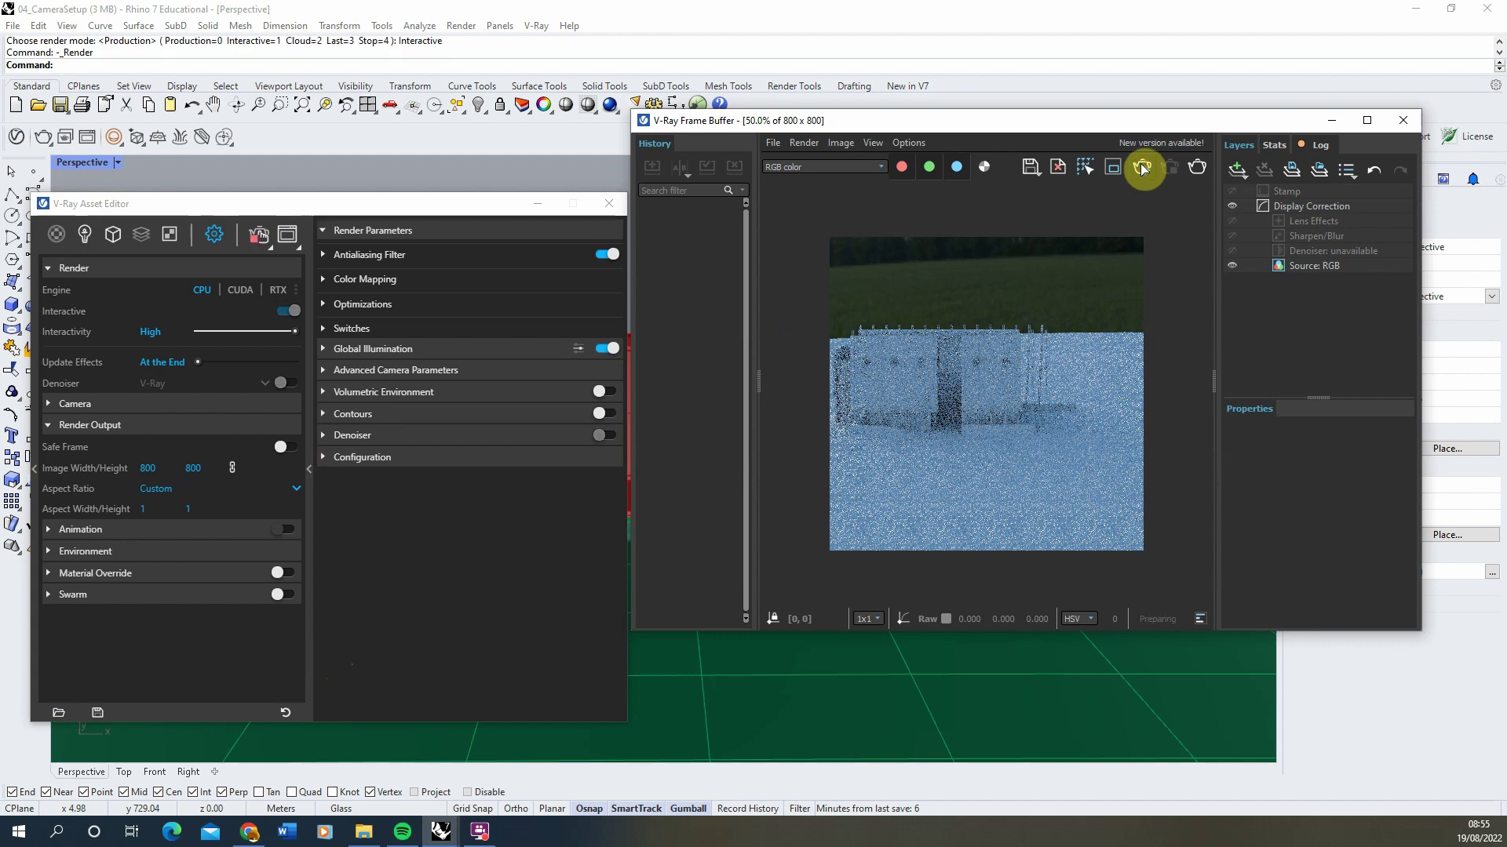
pyautogui.click(538, 204)
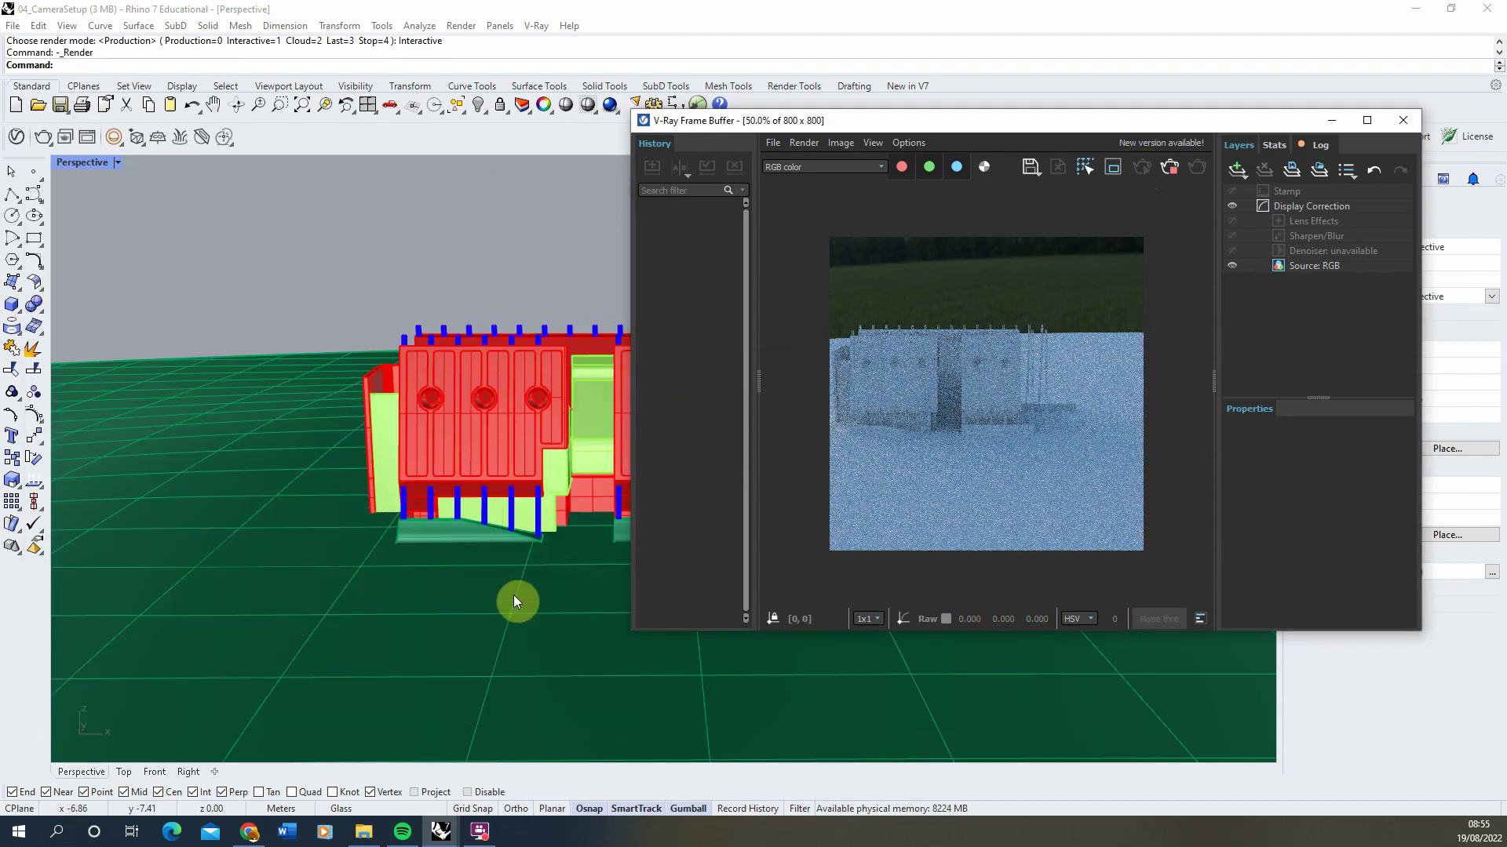
# Step: Orbit the perspective view around the building to a low, angled view from near ground level, using the interactive render as preview
pyautogui.moveTo(547, 612); pyautogui.dragTo(501, 592, button='right')
pyautogui.moveTo(284, 370); pyautogui.dragTo(570, 373, button='right')
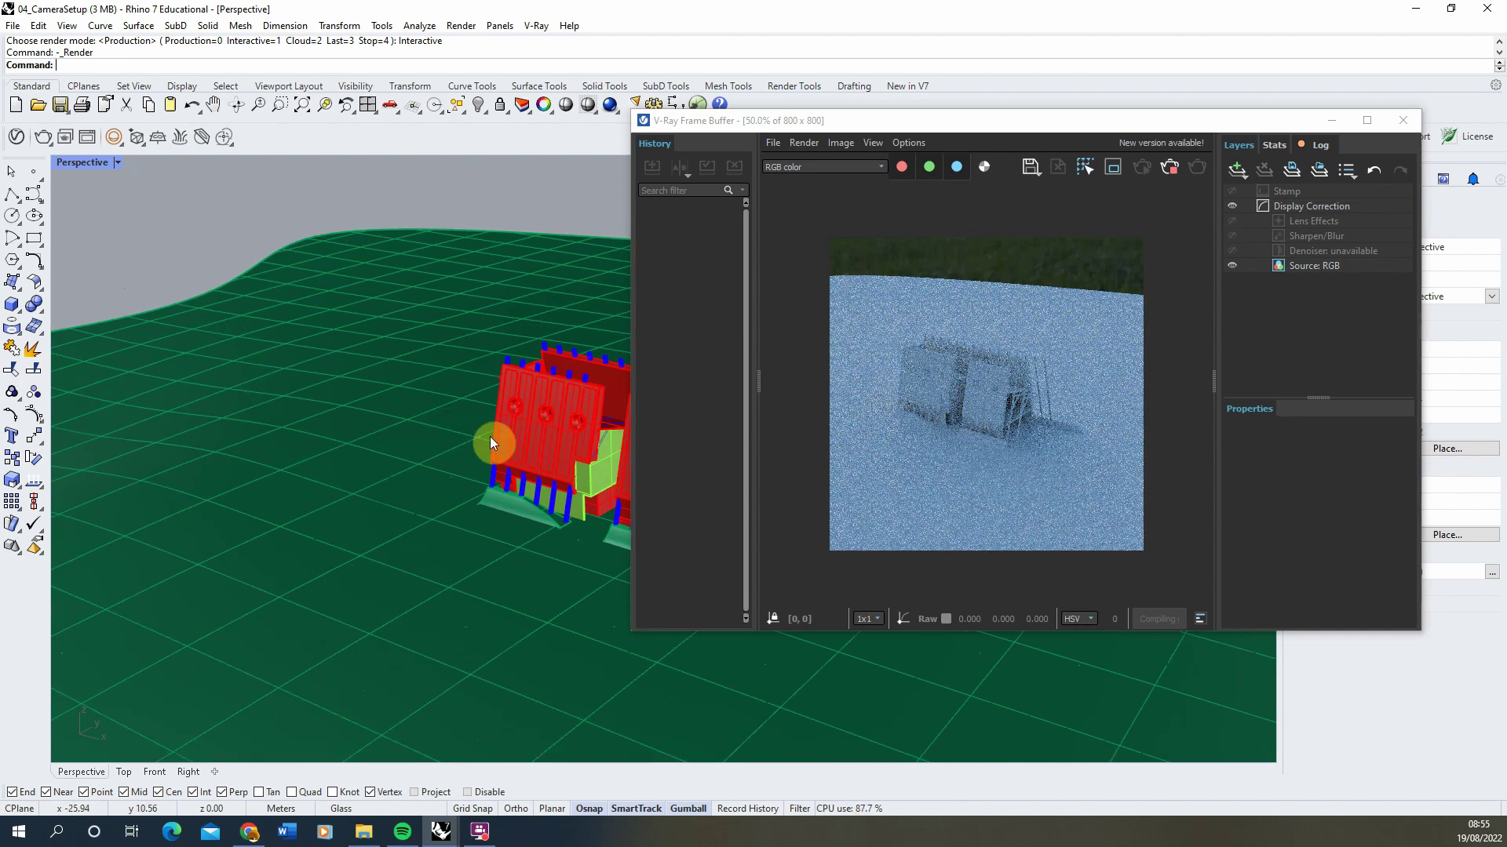
pyautogui.moveTo(539, 475); pyautogui.dragTo(296, 535, button='right')
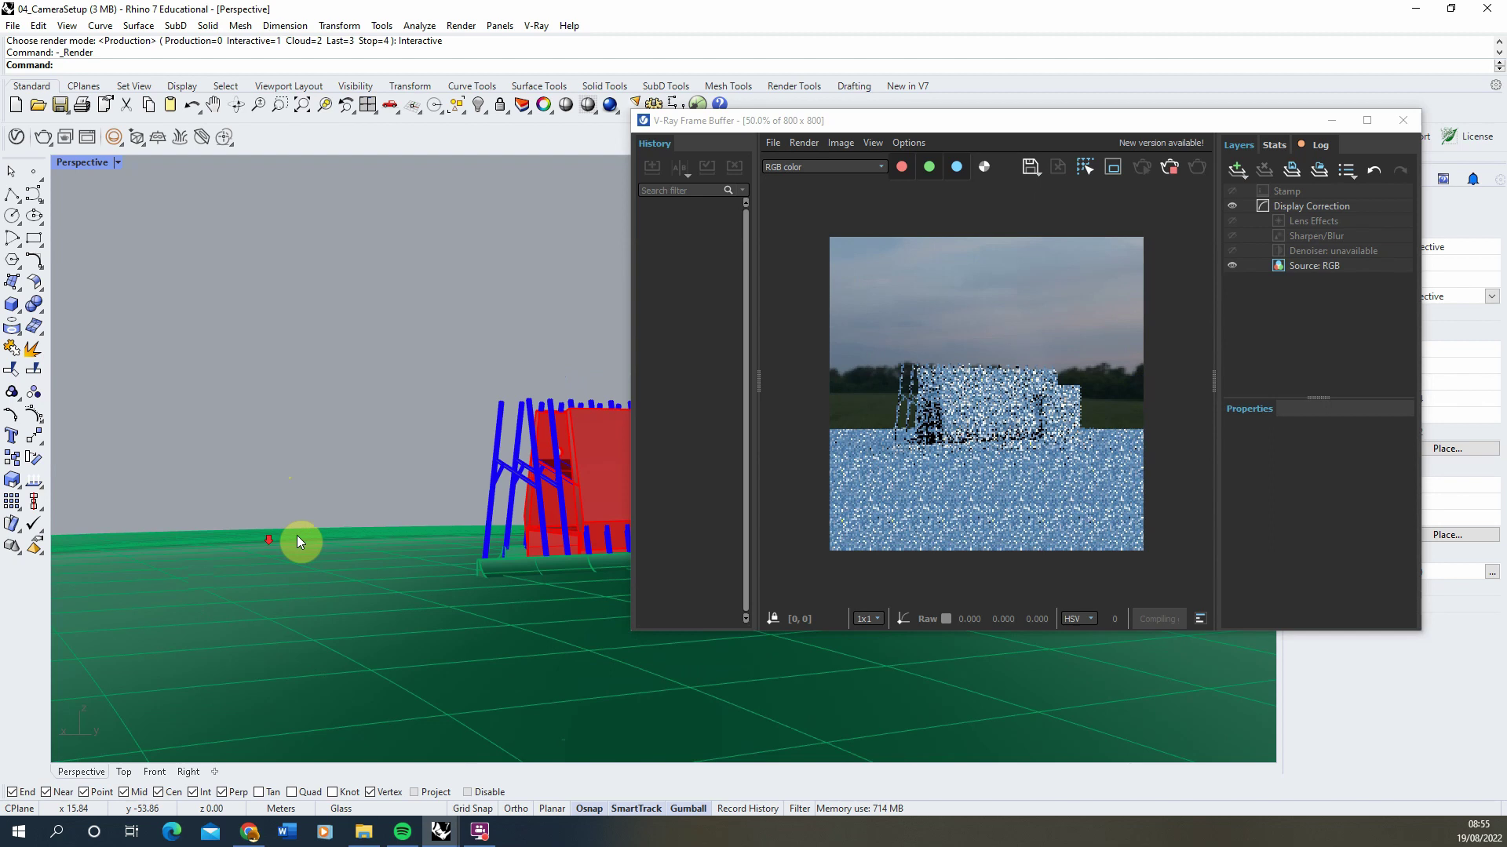
pyautogui.moveTo(389, 440); pyautogui.dragTo(515, 483, button='right')
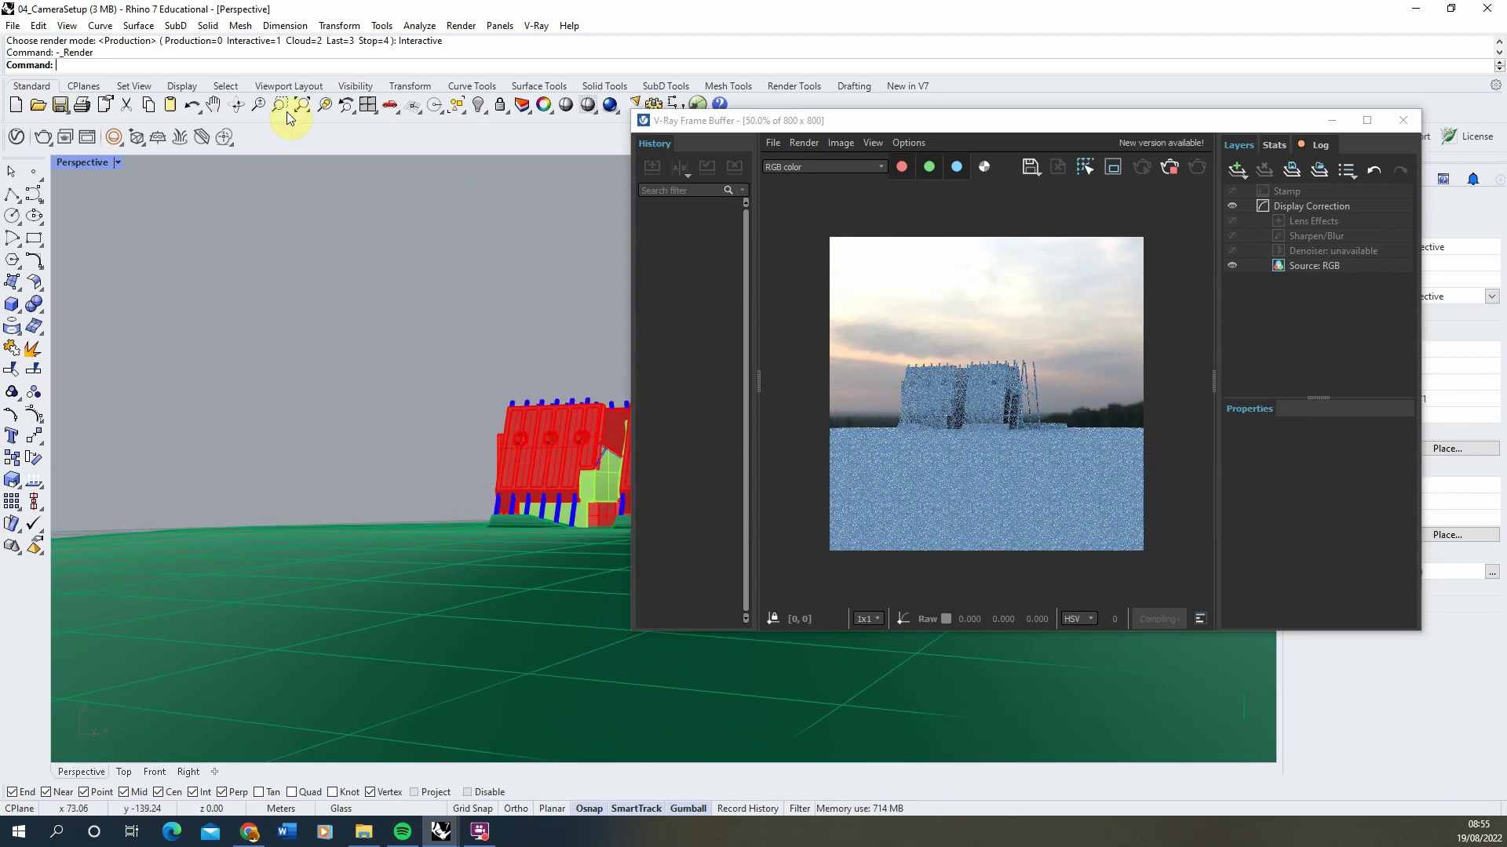
# Step: Pan the perspective view to refine the building's framing in the render, and stop the interactive render
pyautogui.click(213, 104)
pyautogui.moveTo(378, 338); pyautogui.dragTo(410, 468)
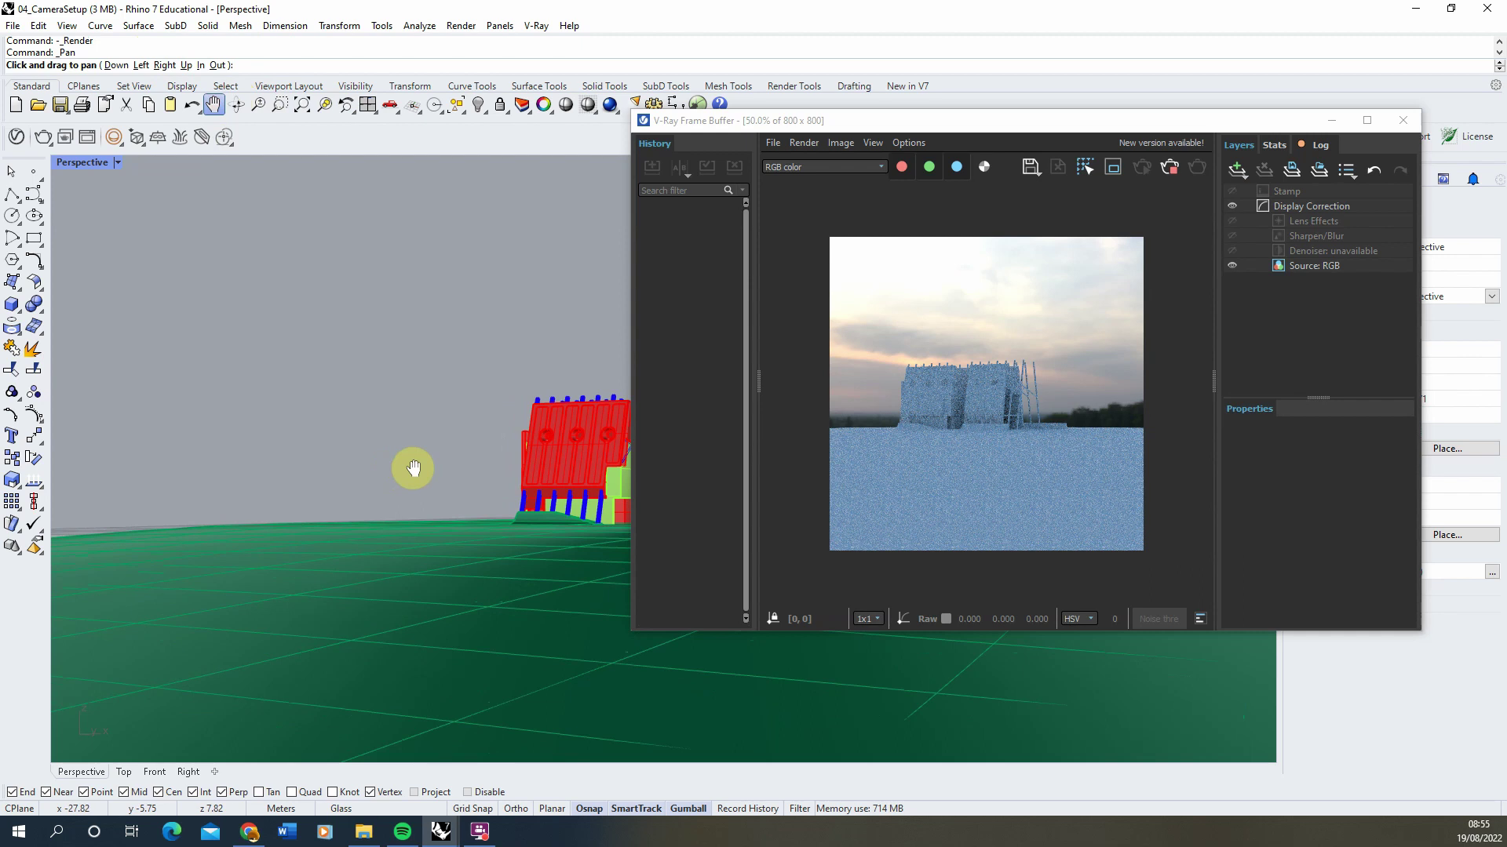
pyautogui.press('Escape')
pyautogui.click(210, 102)
pyautogui.moveTo(481, 430); pyautogui.dragTo(490, 344)
pyautogui.click(211, 105)
pyautogui.moveTo(381, 490); pyautogui.dragTo(351, 473)
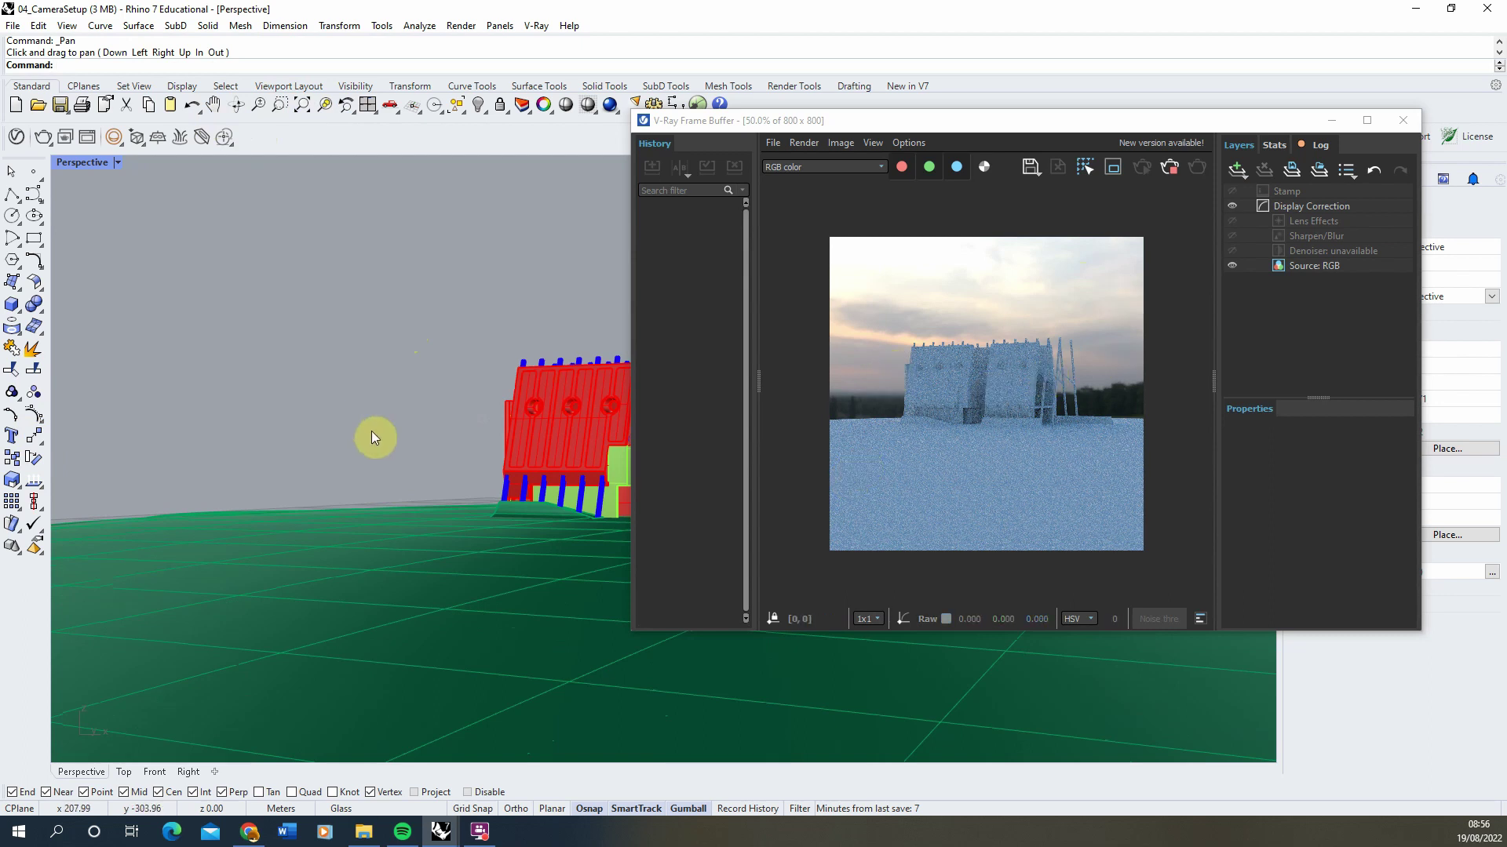
pyautogui.moveTo(430, 448); pyautogui.dragTo(427, 447)
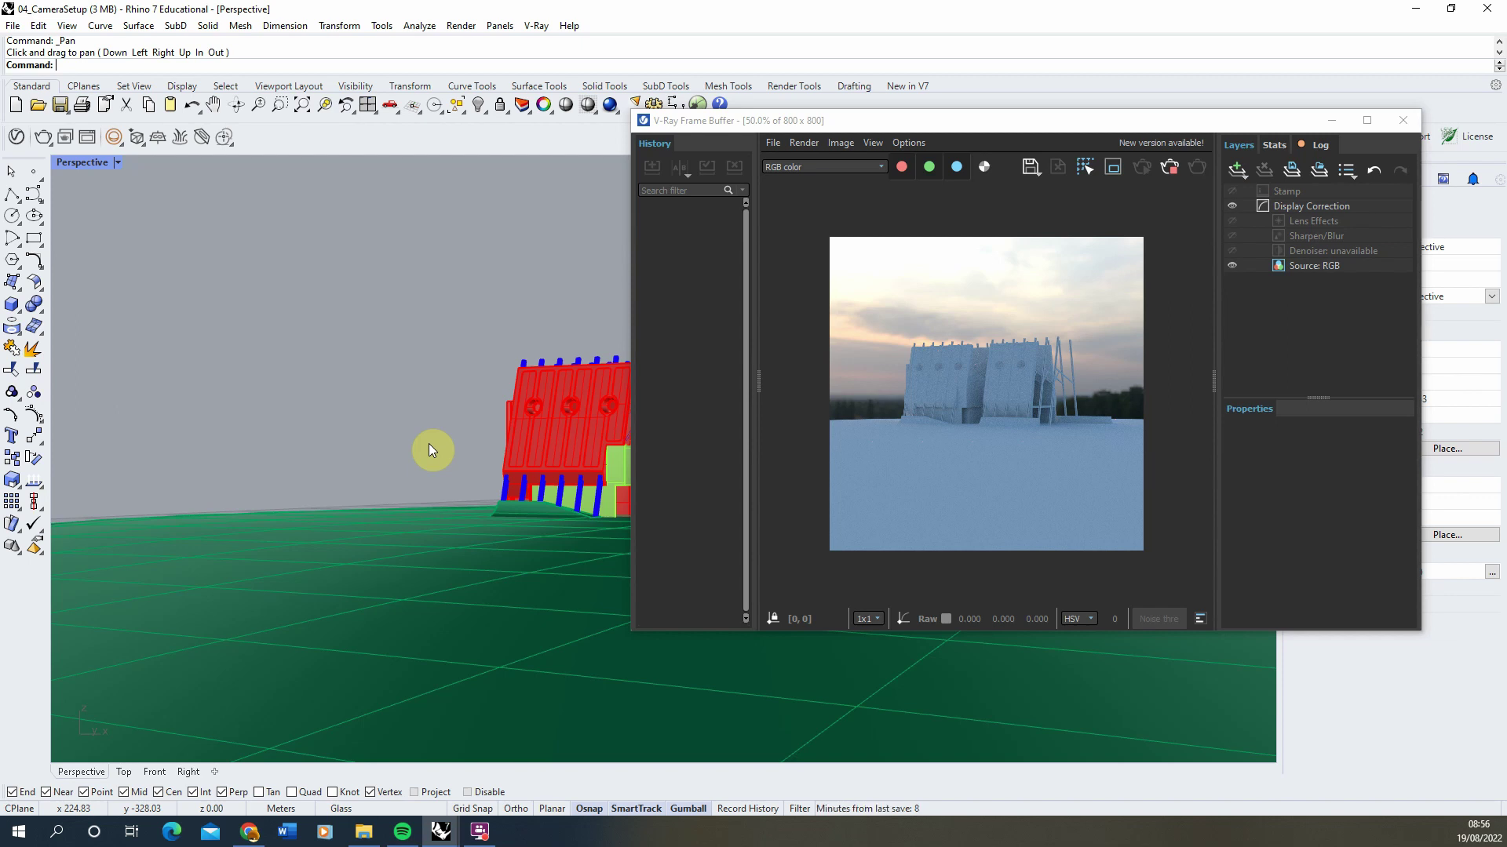
pyautogui.click(1168, 167)
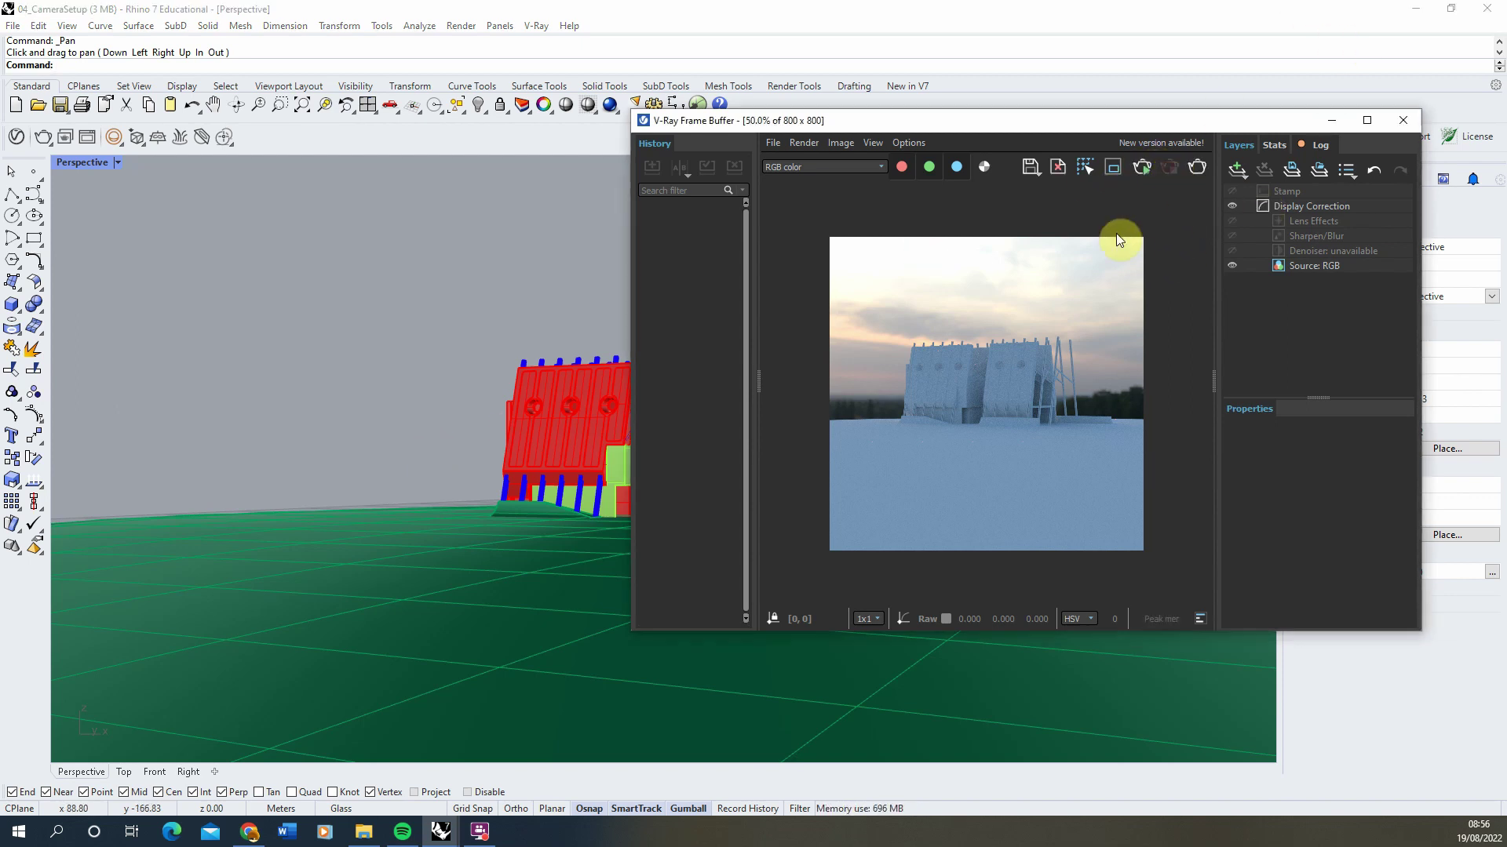
pyautogui.click(1341, 119)
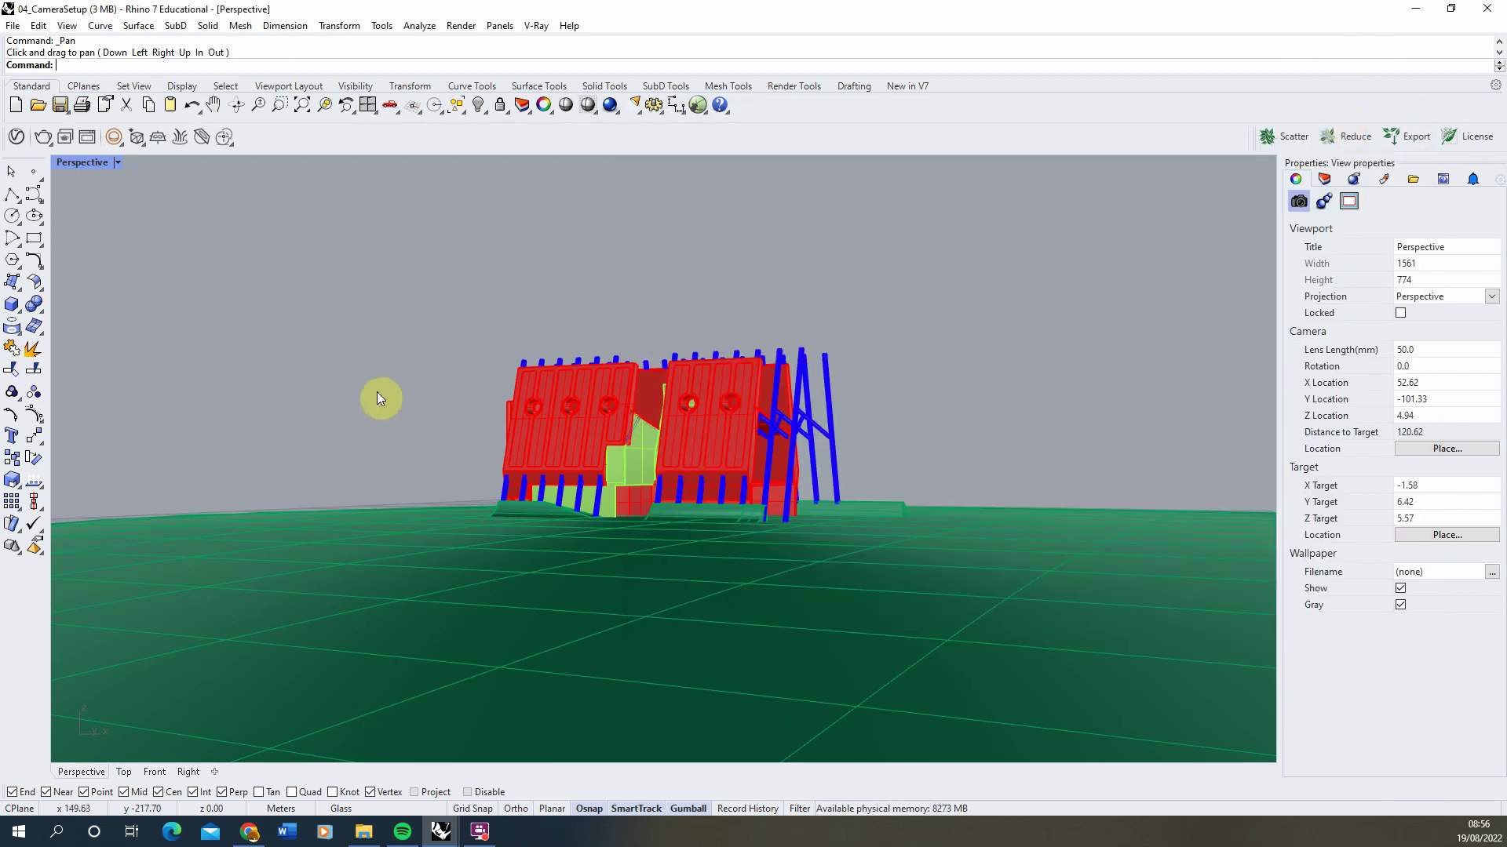
# Step: Create a box 1.7 m high in the foreground in front of the building
pyautogui.click(22, 306)
pyautogui.scroll(-5, 654, 510)
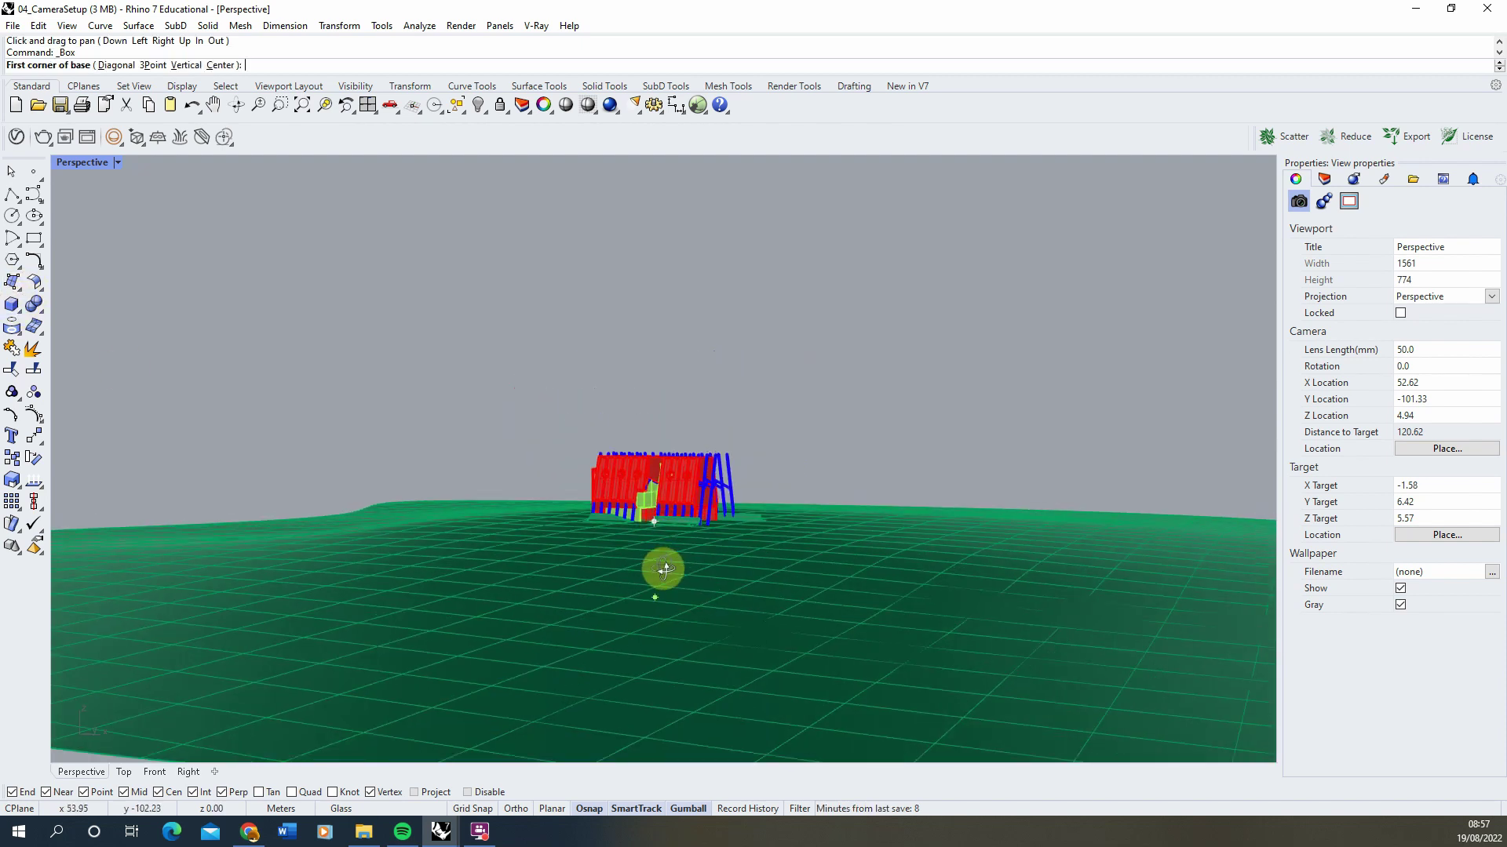
pyautogui.scroll(2, 668, 665)
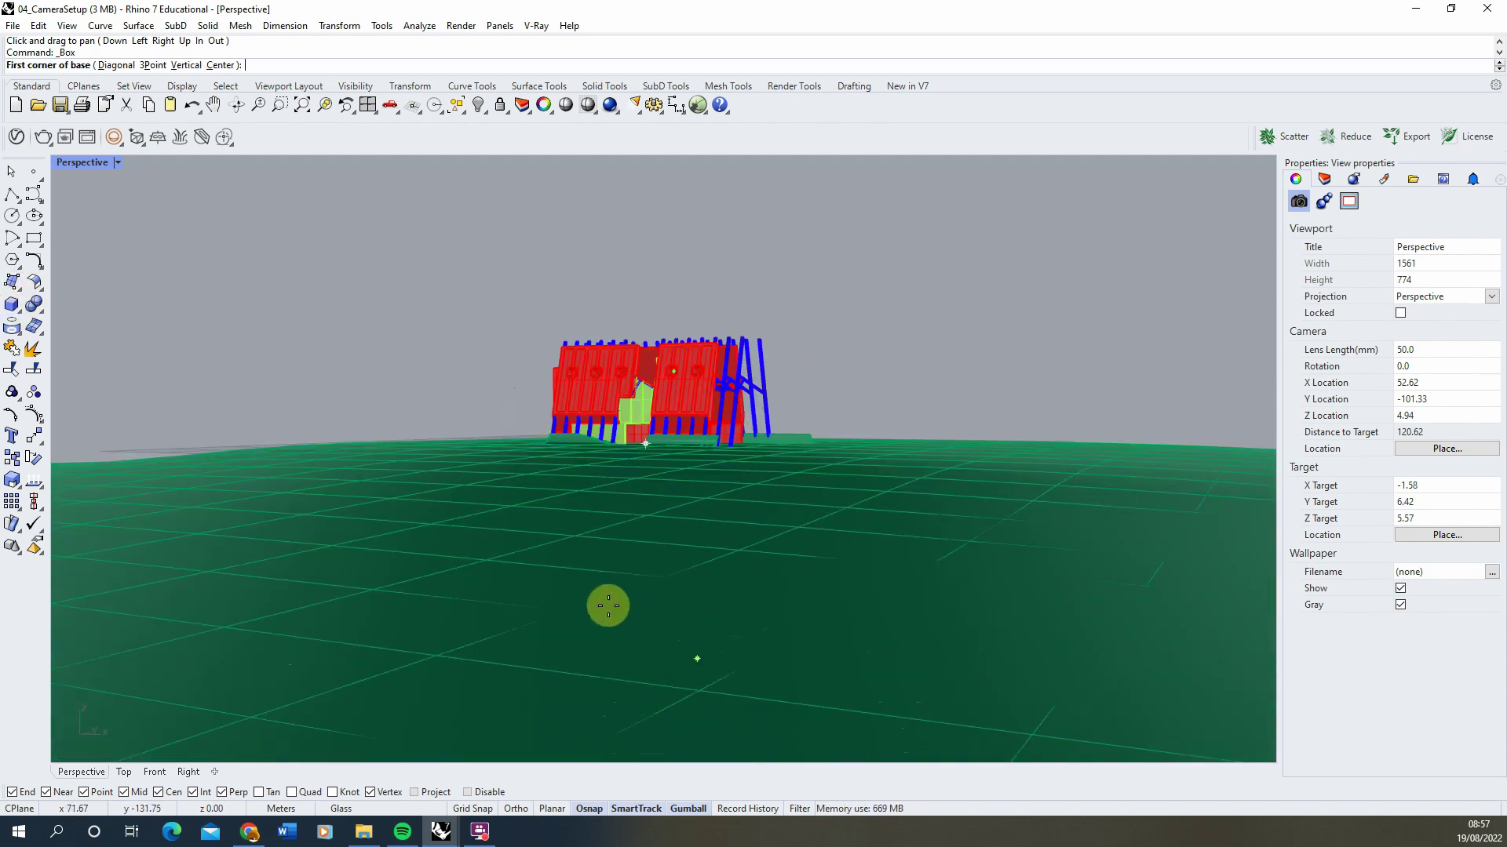
pyautogui.click(617, 677)
pyautogui.click(604, 650)
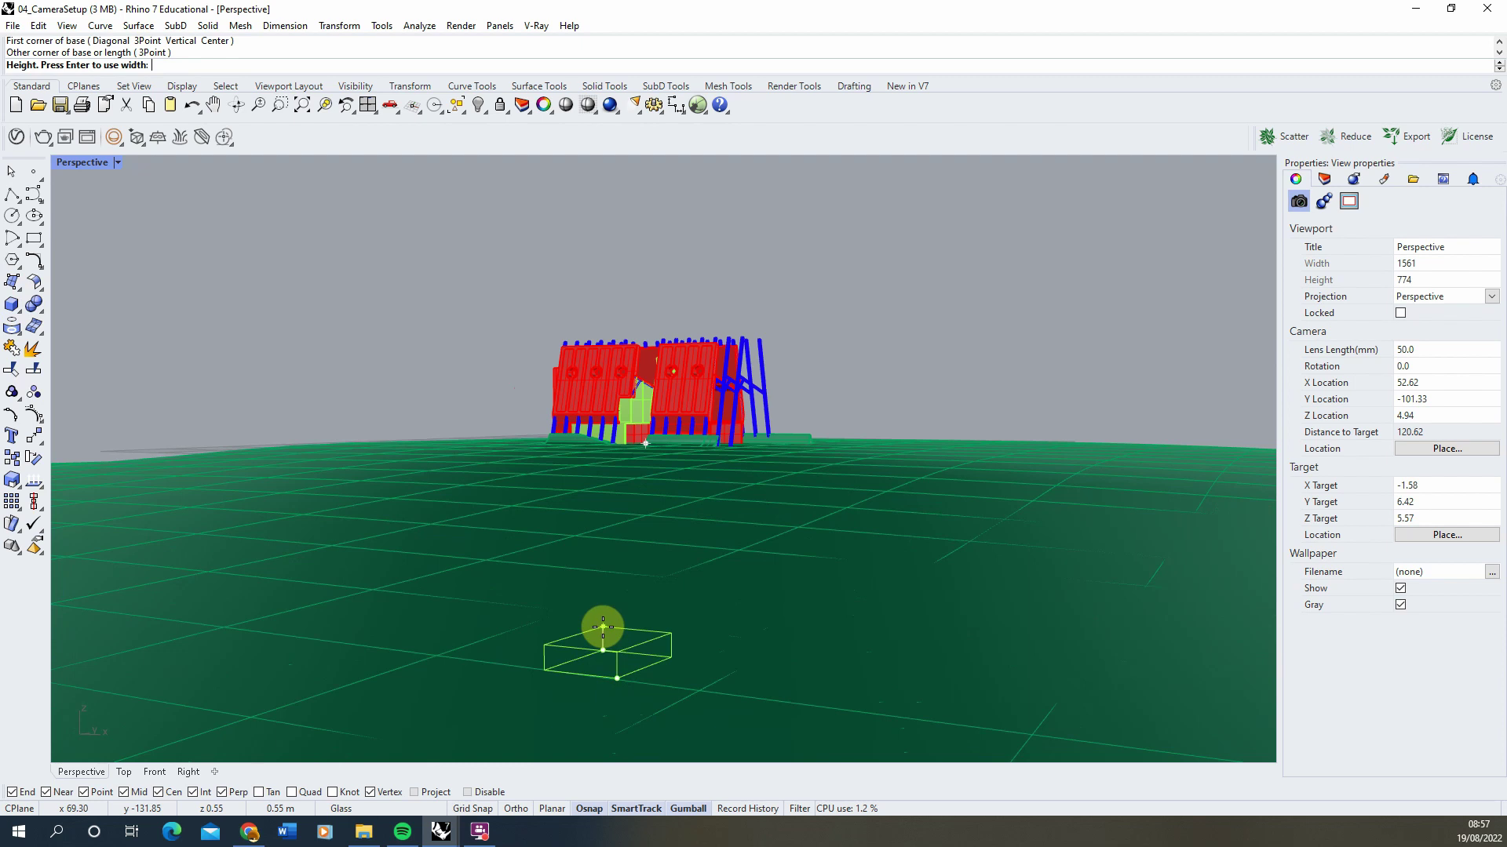
pyautogui.write('1.7')
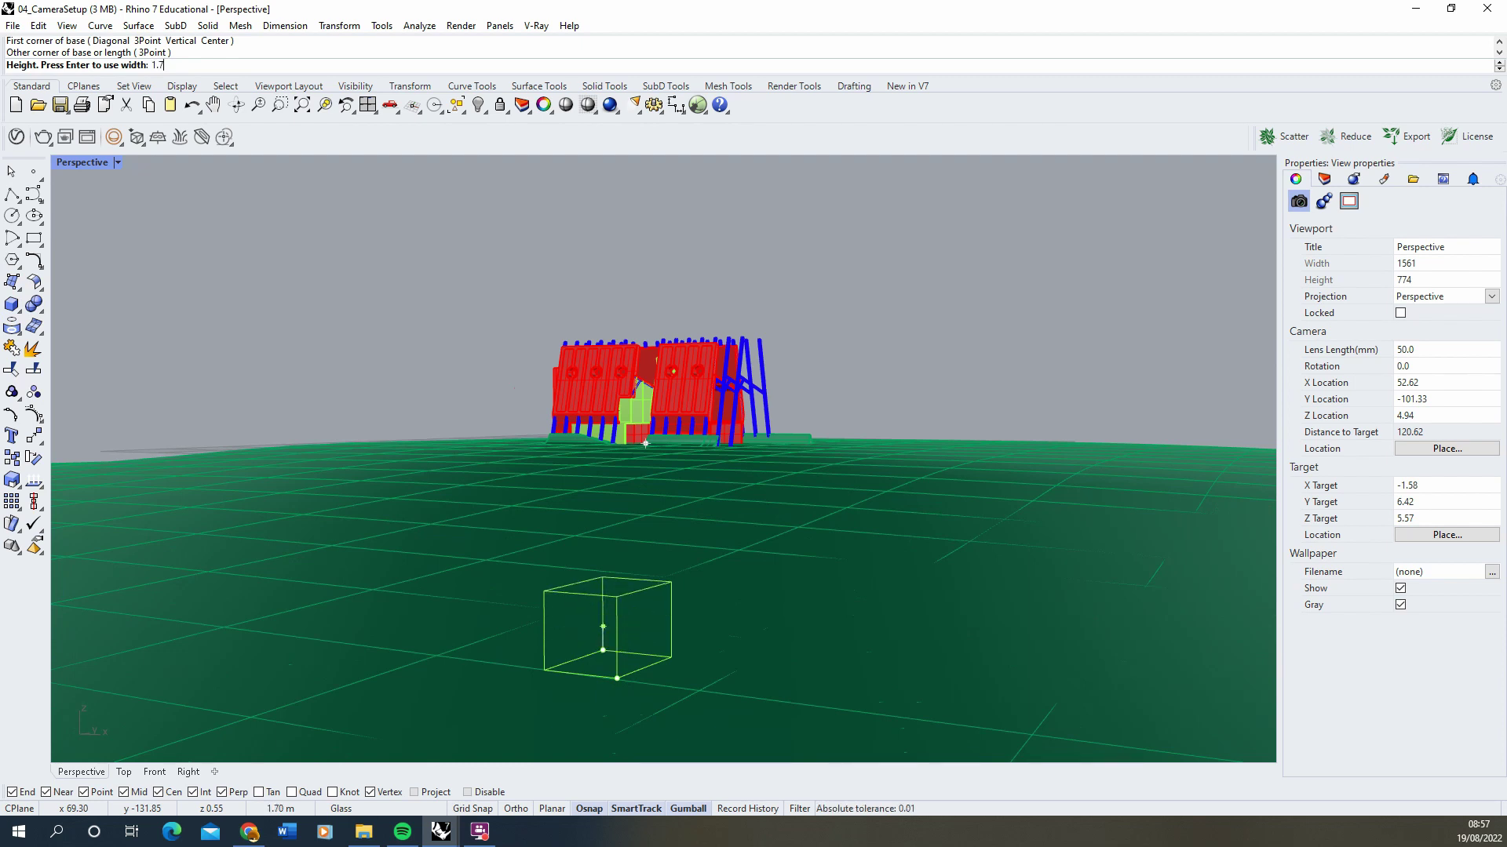
pyautogui.click(604, 633)
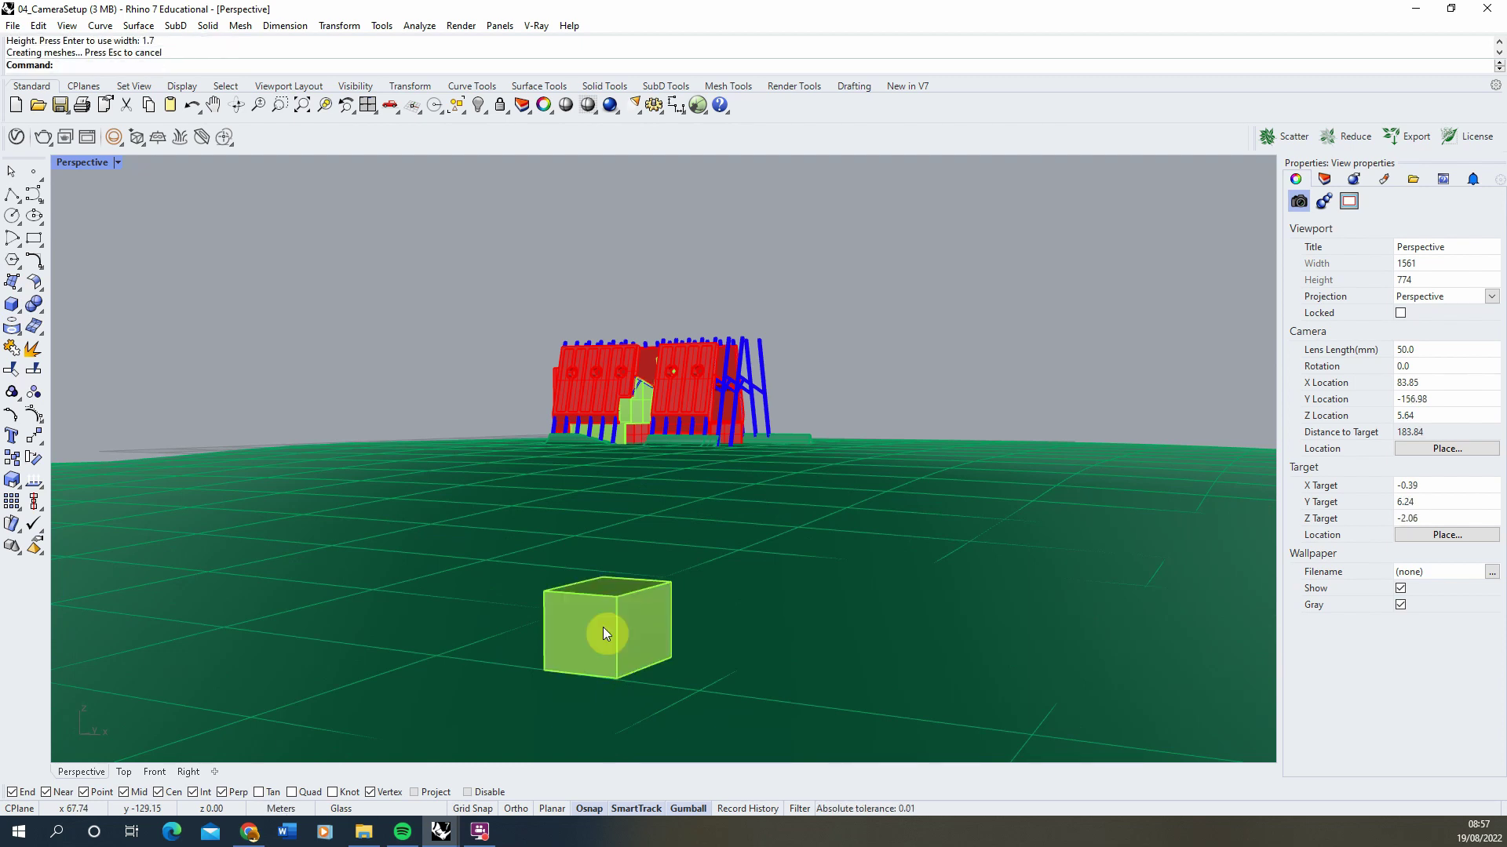
# Step: Lower the box vertically towards the surface of the grass bank
pyautogui.click(604, 632)
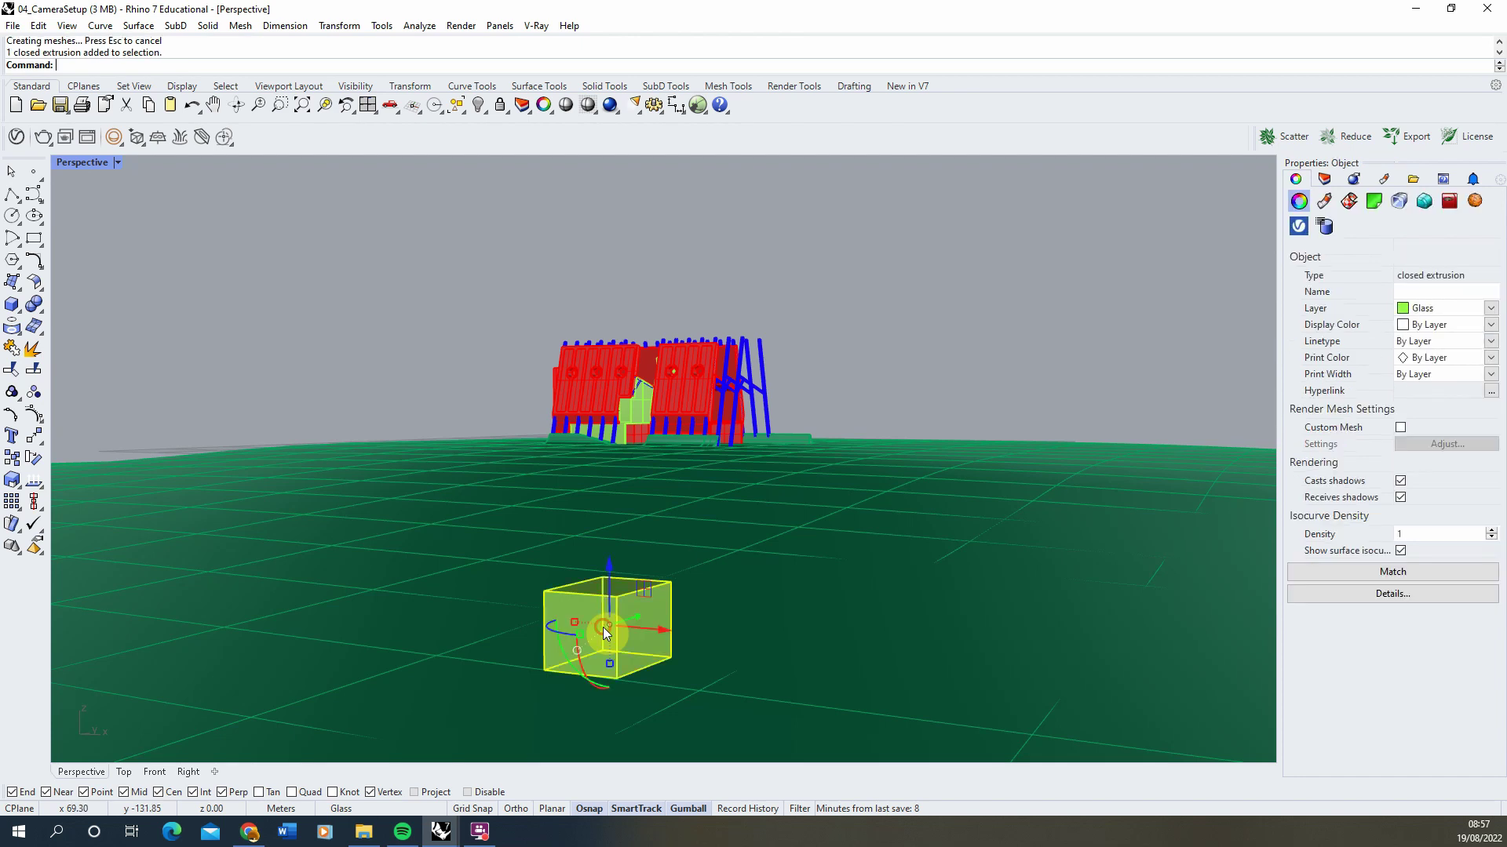
pyautogui.moveTo(609, 572); pyautogui.dragTo(615, 689)
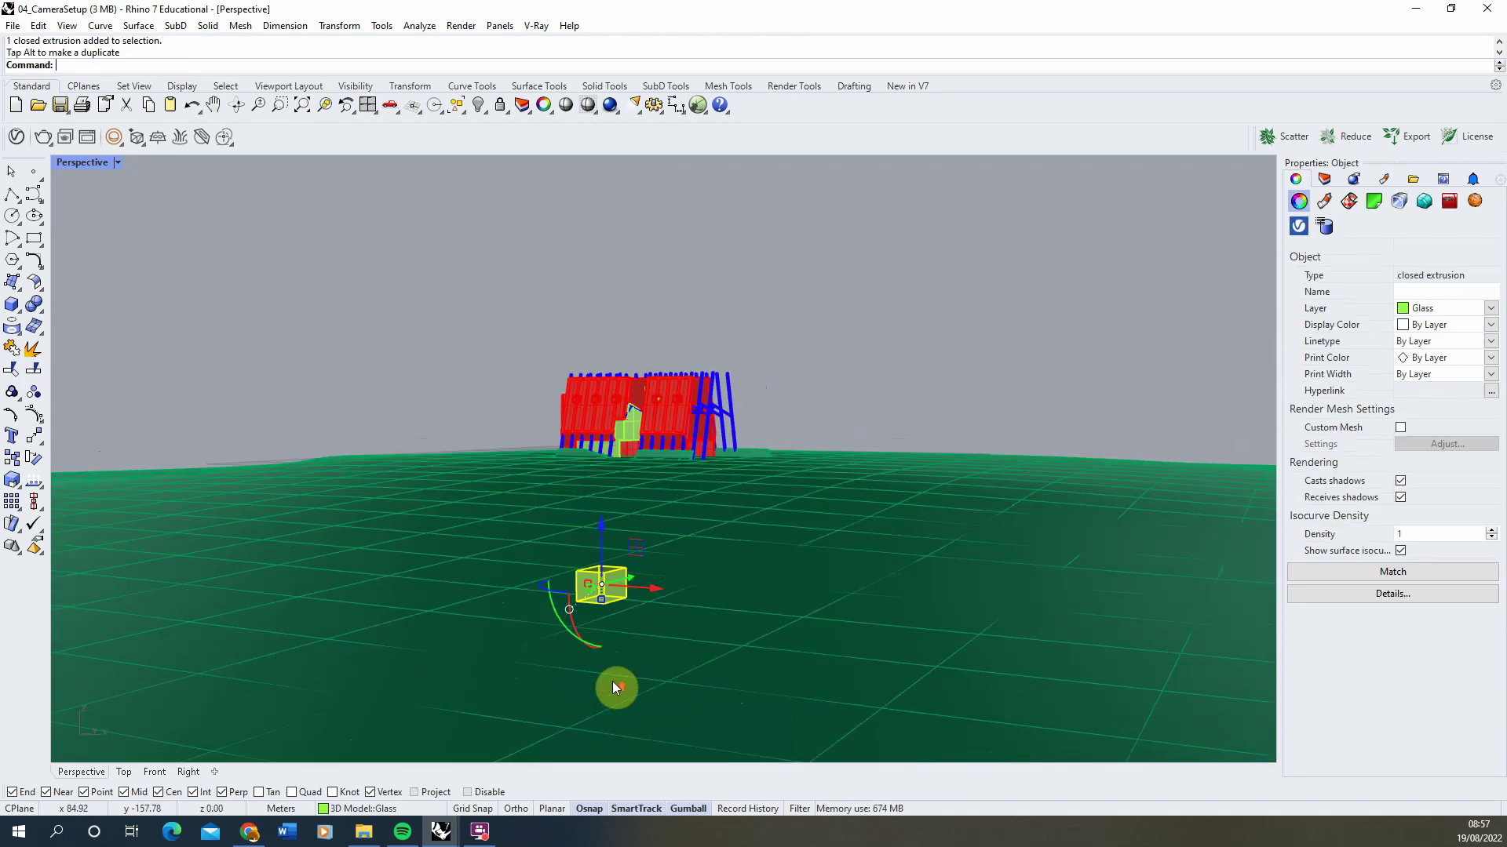
pyautogui.moveTo(615, 689); pyautogui.dragTo(584, 423, button='right')
pyautogui.moveTo(587, 412); pyautogui.dragTo(598, 549)
pyautogui.scroll(-3, 601, 529)
pyautogui.moveTo(601, 529); pyautogui.dragTo(638, 697, button='right')
# Step: Move the box across the grass bank towards the building and adjust its height to rest on the ground
pyautogui.click(615, 746)
pyautogui.click(591, 632)
pyautogui.scroll(2, 637, 694)
pyautogui.moveTo(637, 691); pyautogui.dragTo(694, 618)
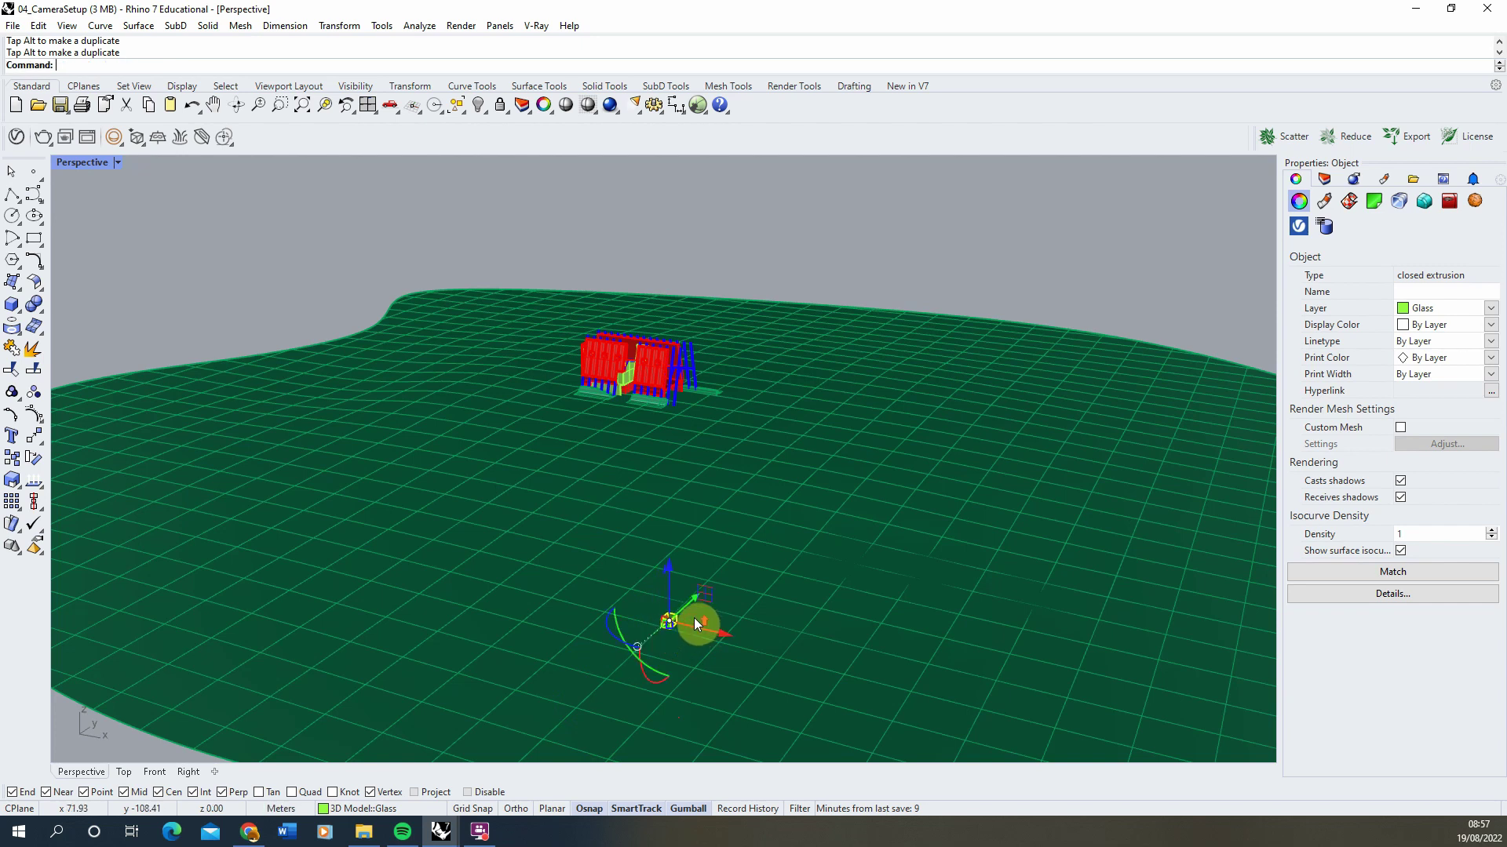
pyautogui.scroll(8, 634, 619)
pyautogui.scroll(-10, 647, 556)
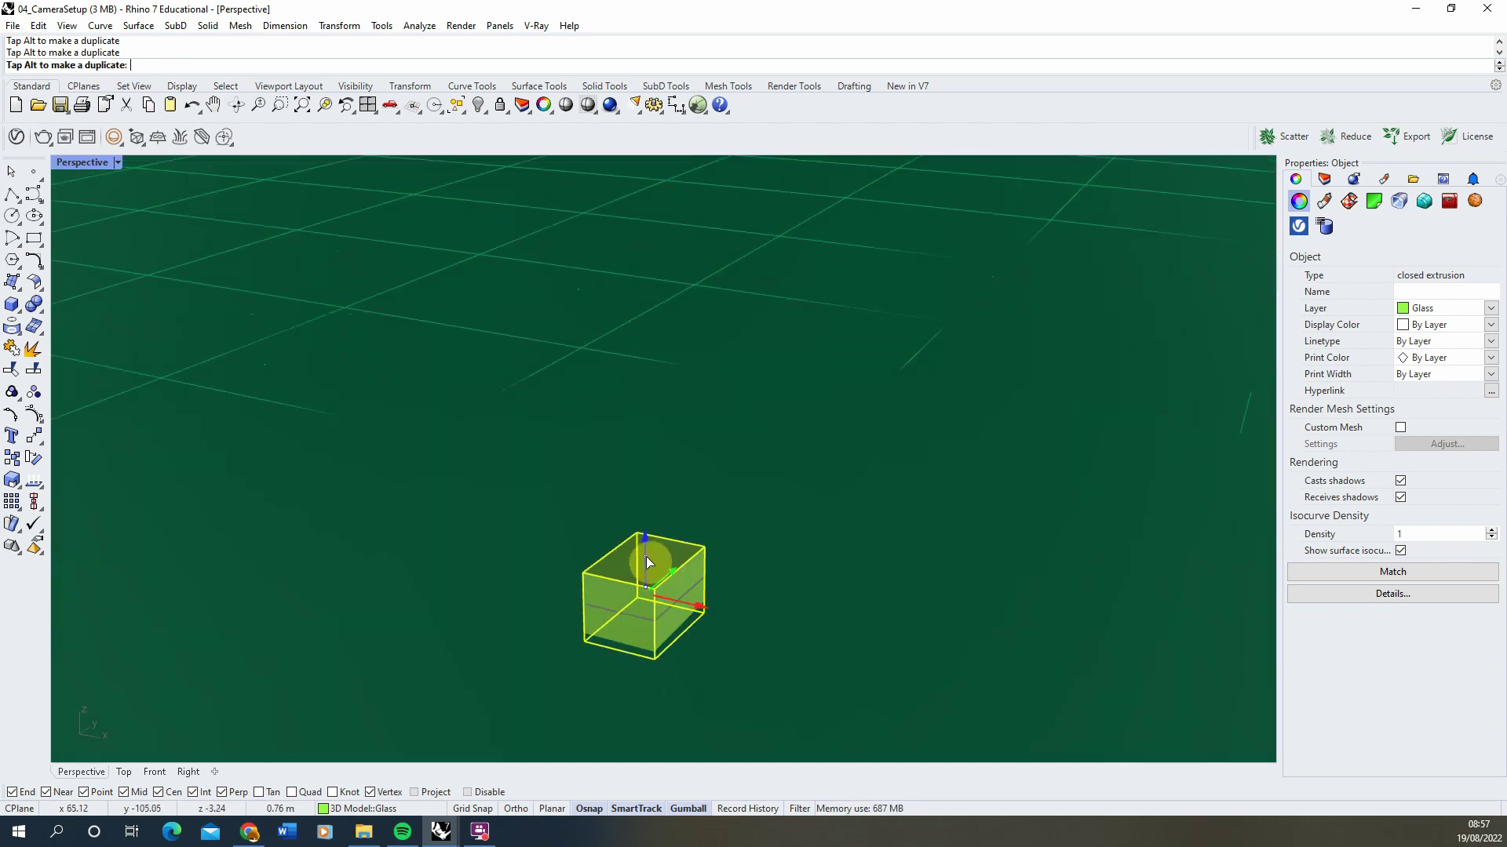
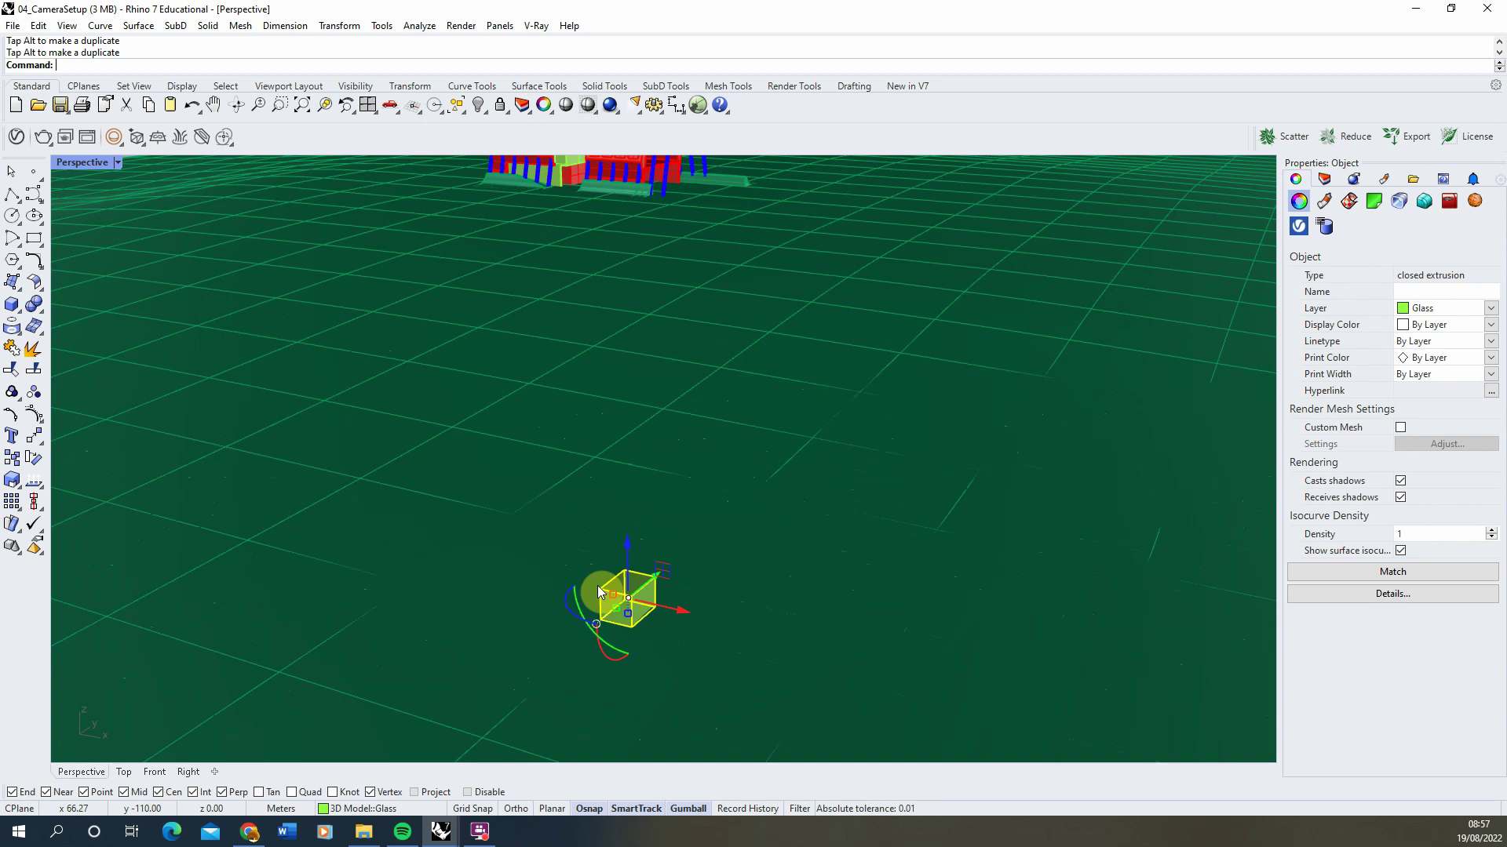
# Step: Copy the box, placing the duplicate directly above the original
pyautogui.click(12, 457)
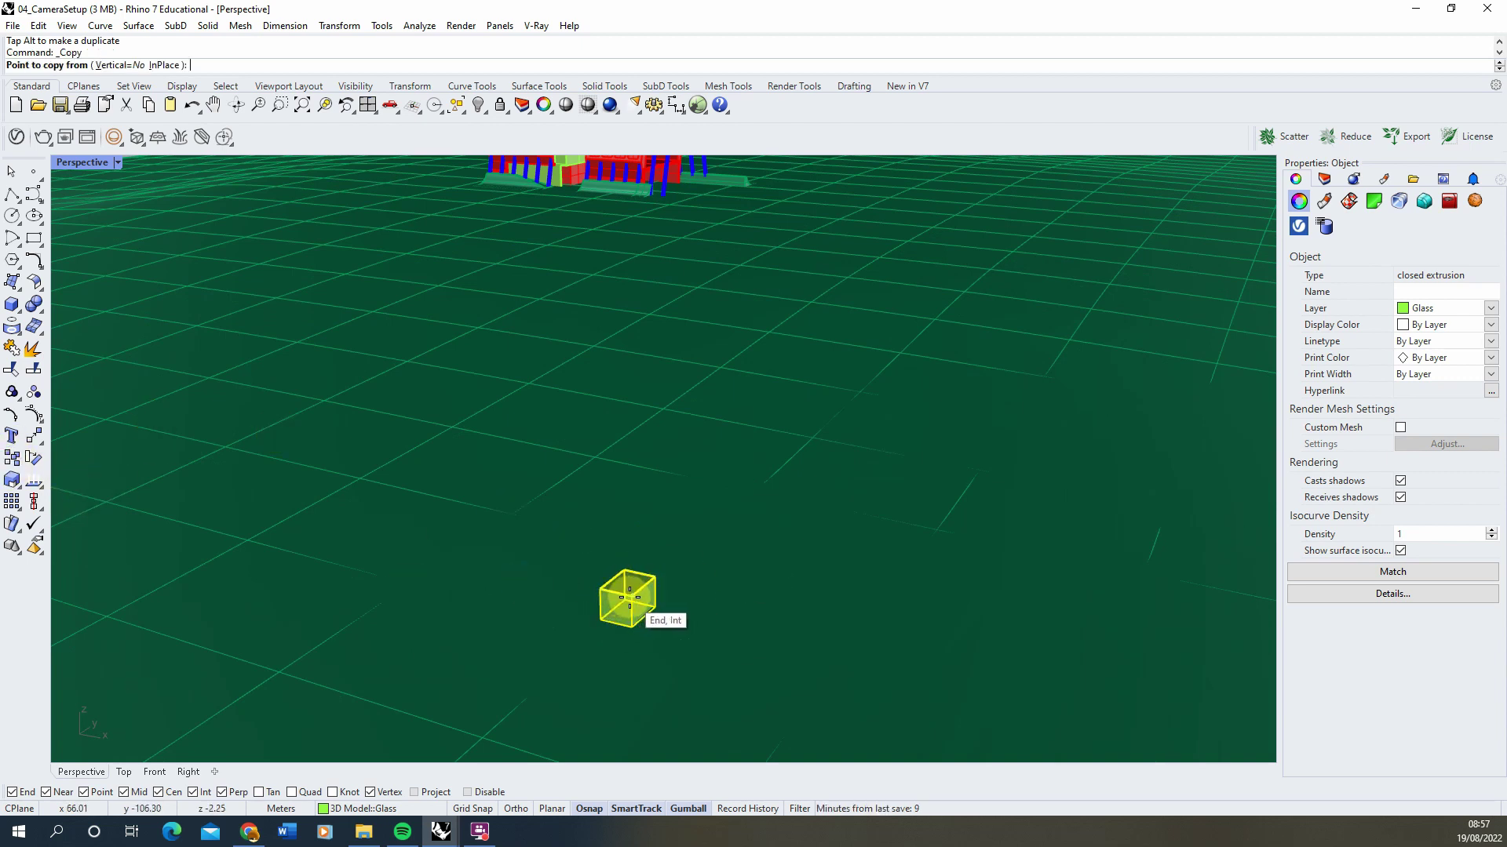
pyautogui.click(630, 596)
pyautogui.click(620, 571)
pyautogui.press('Return')
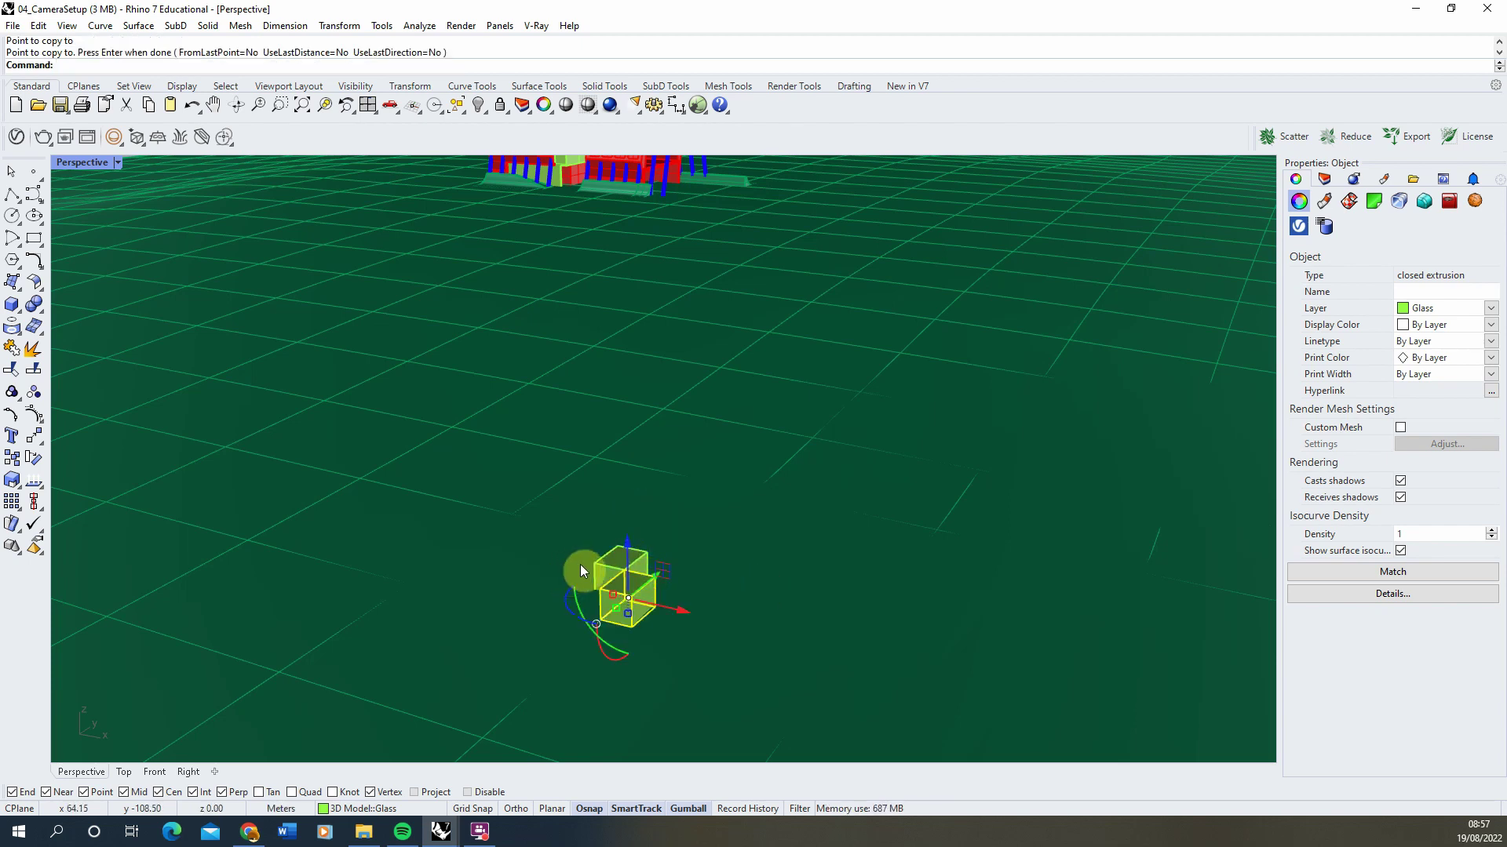
# Step: Move the upper copy of the box across the grass bank towards the building, down to ground level
pyautogui.click(598, 581)
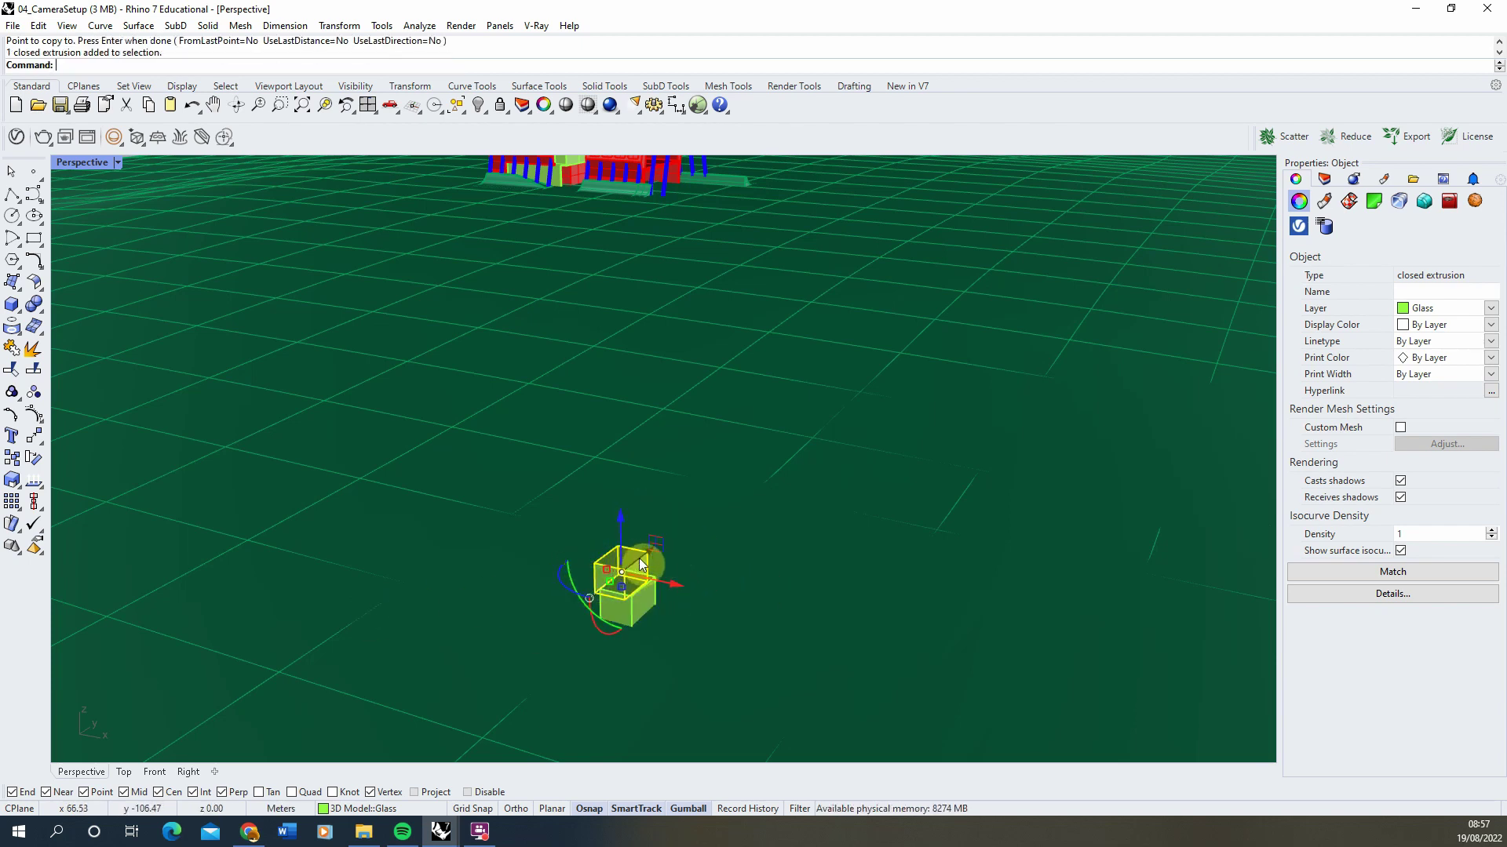
pyautogui.moveTo(639, 554); pyautogui.dragTo(628, 433)
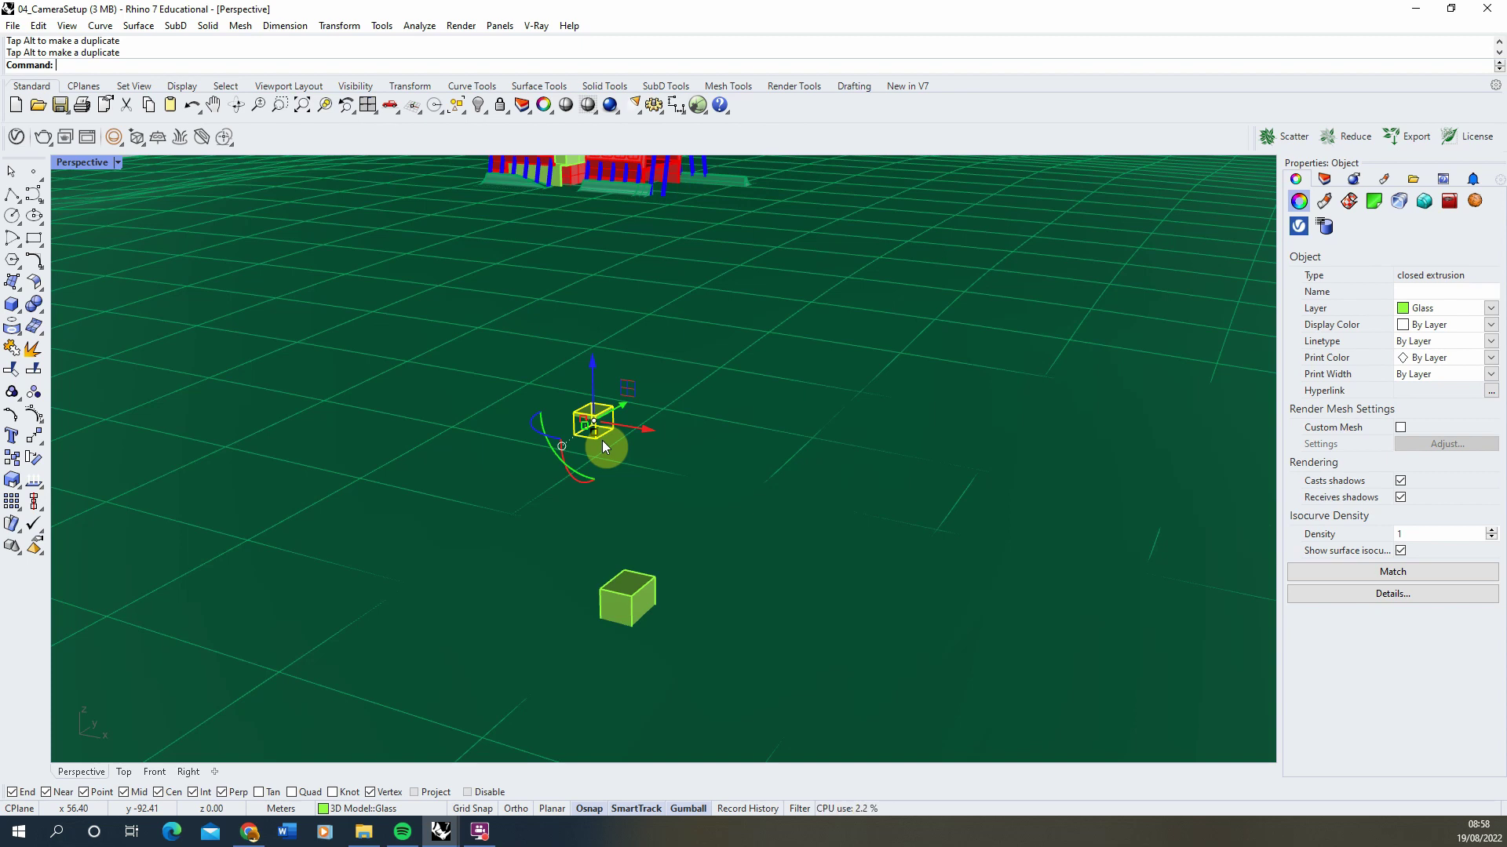
pyautogui.click(630, 471)
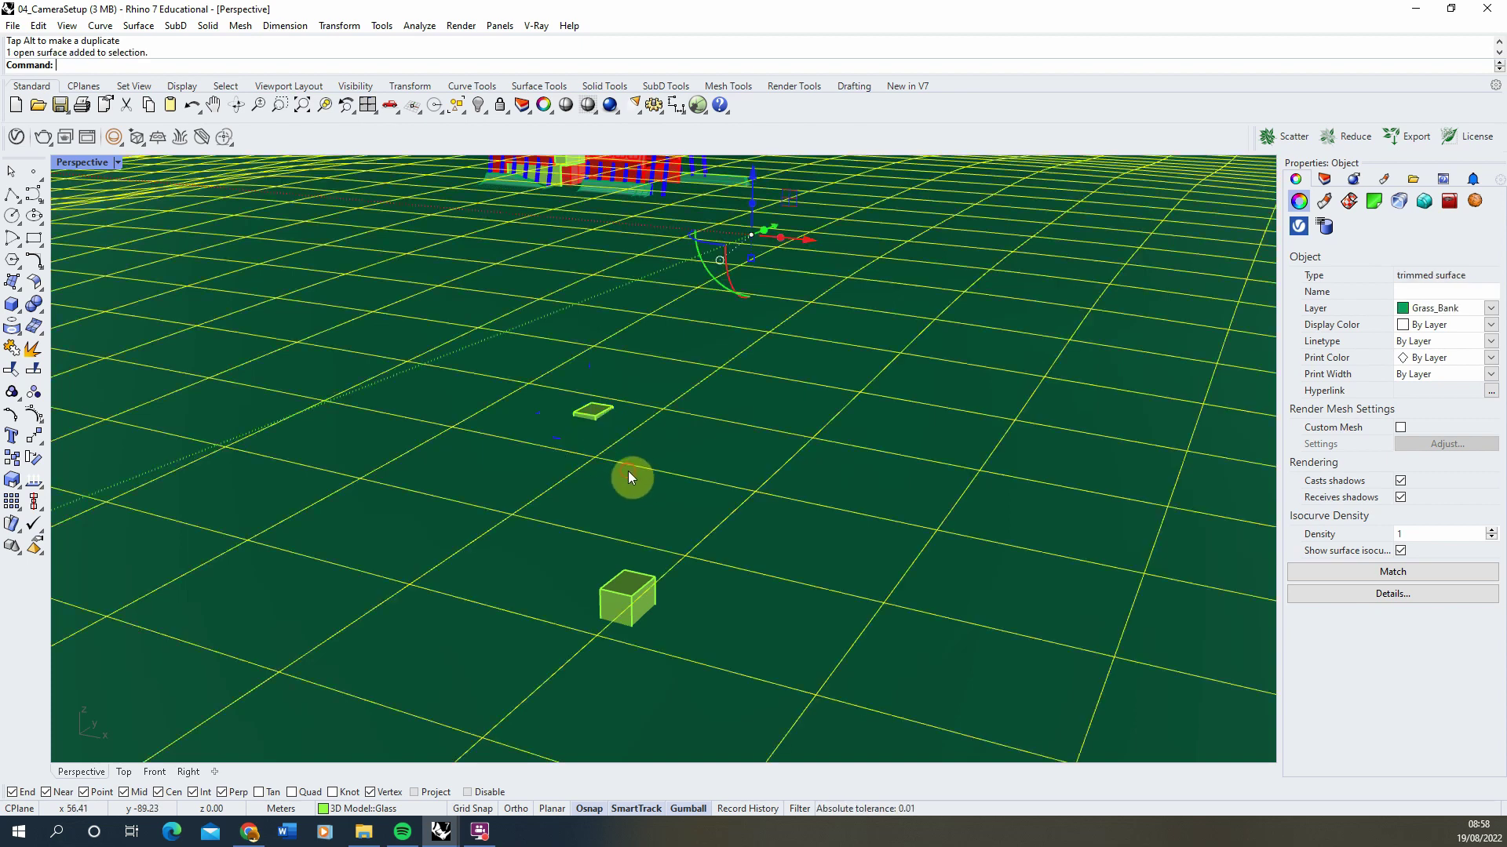
# Step: Shift the far box slightly along the X axis so it lines up between the near box and the building entrance
pyautogui.click(597, 416)
pyautogui.click(620, 596)
pyautogui.click(596, 414)
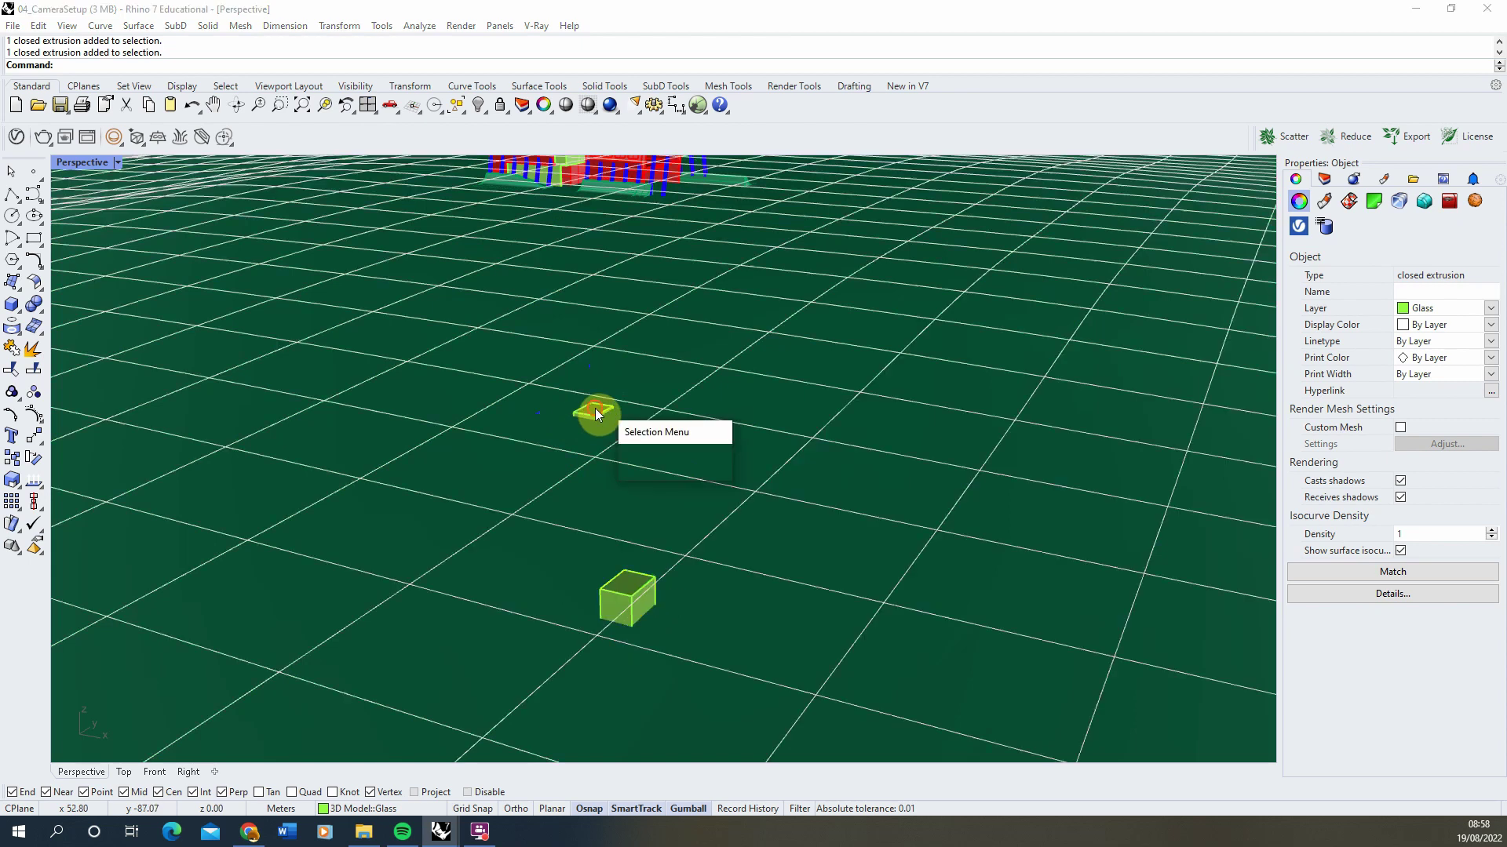
pyautogui.click(634, 476)
pyautogui.click(600, 411)
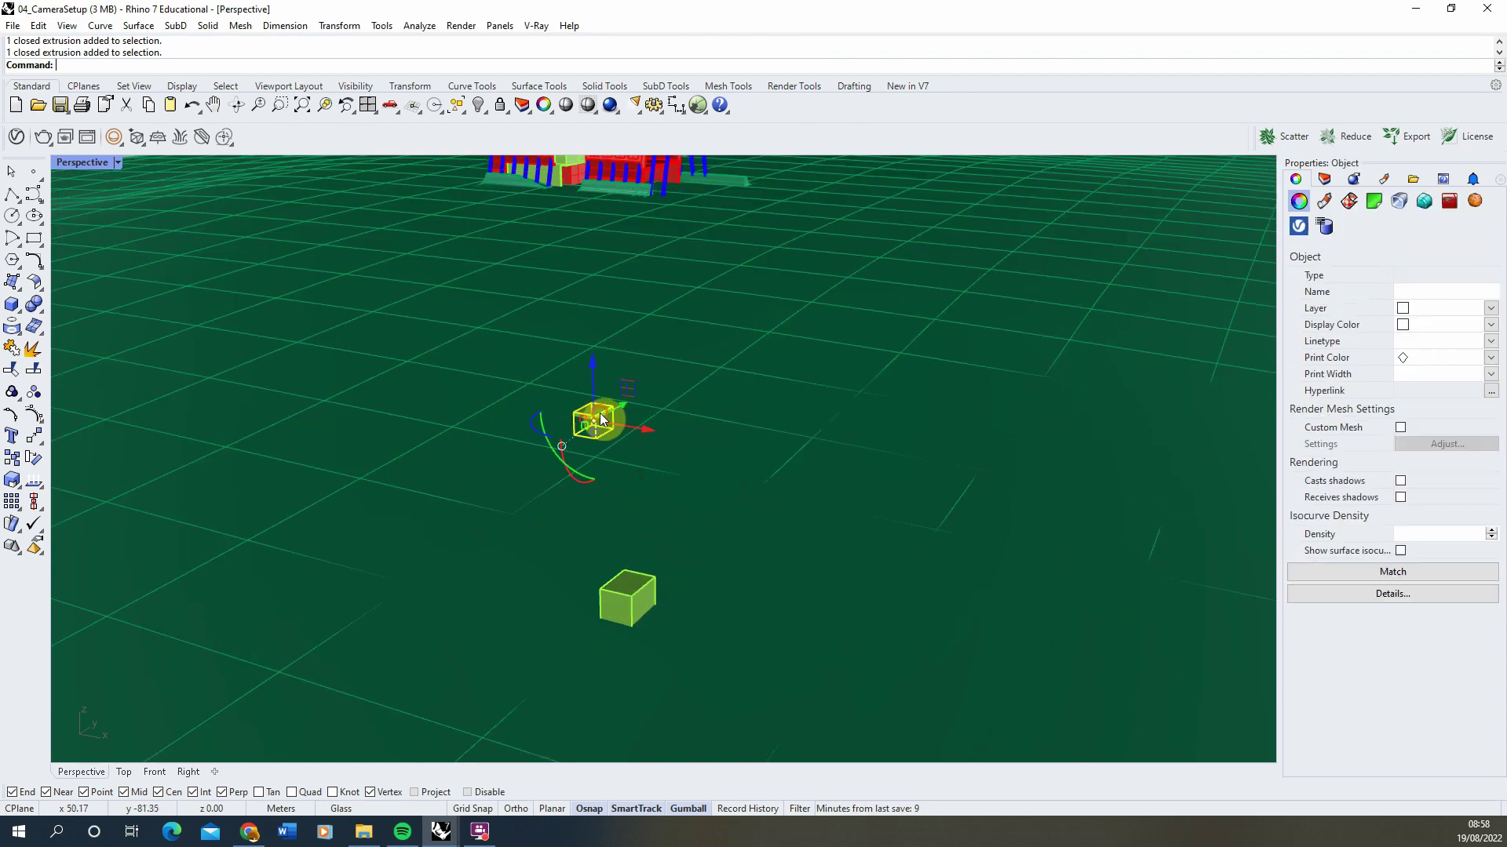
pyautogui.moveTo(599, 413); pyautogui.dragTo(596, 383, button='right')
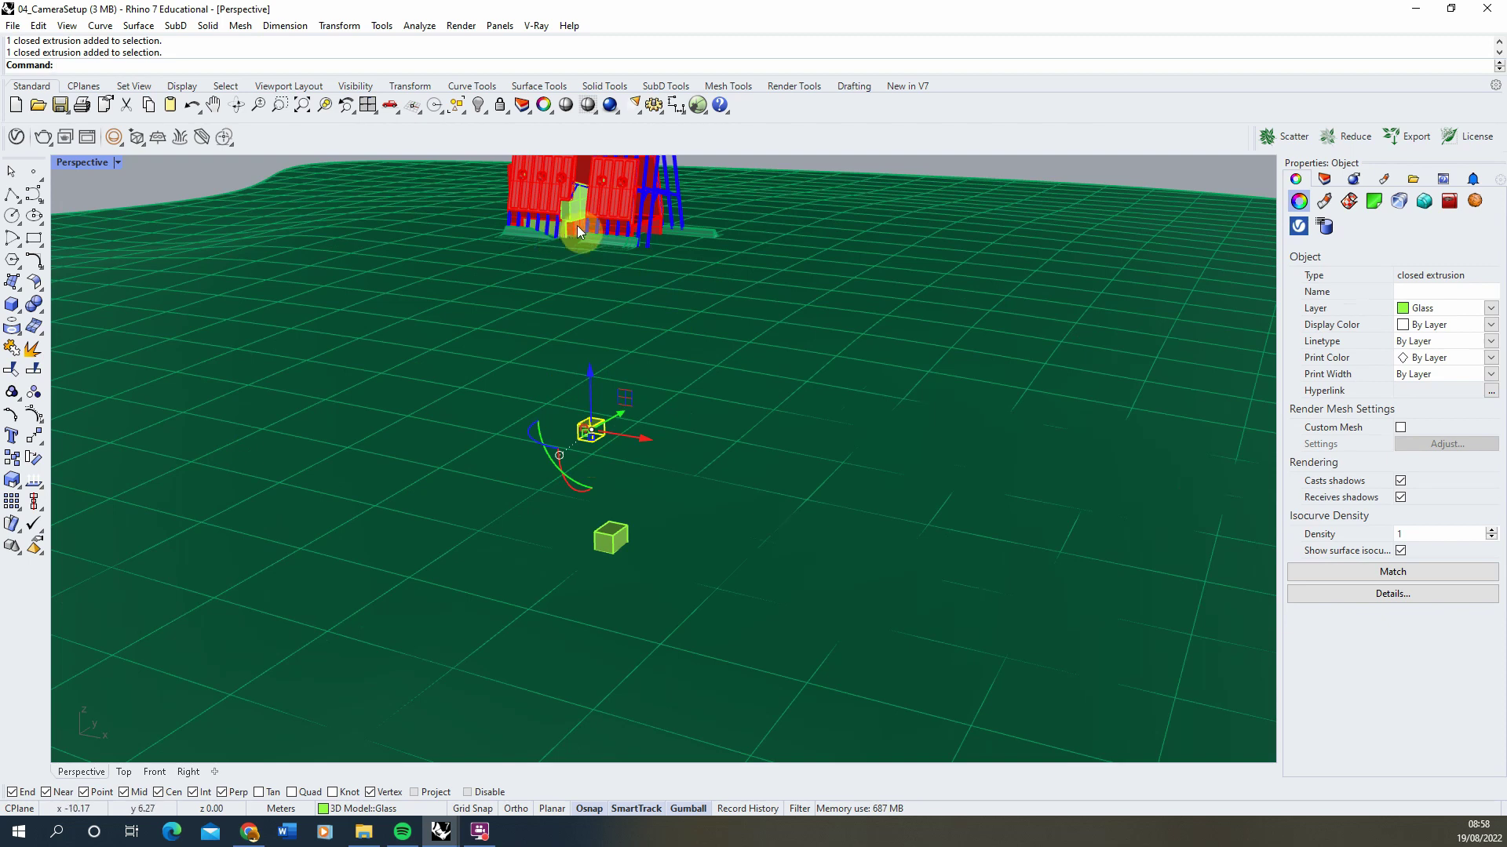
pyautogui.moveTo(616, 445); pyautogui.dragTo(621, 446)
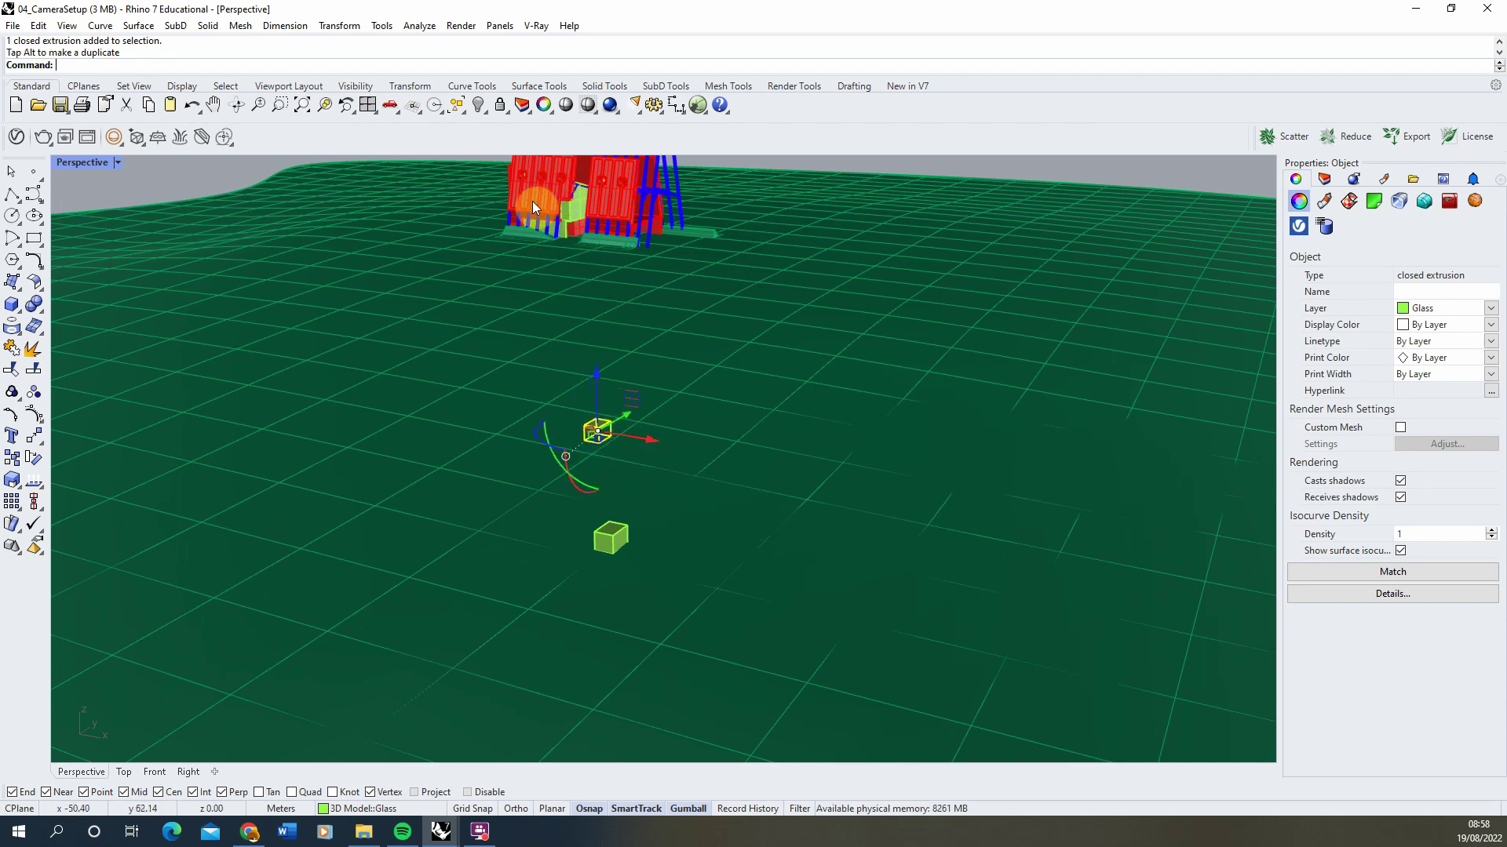
# Step: Place the perspective camera on a top corner of the near box and its target on a top corner of the far box
pyautogui.moveTo(627, 551); pyautogui.dragTo(613, 543)
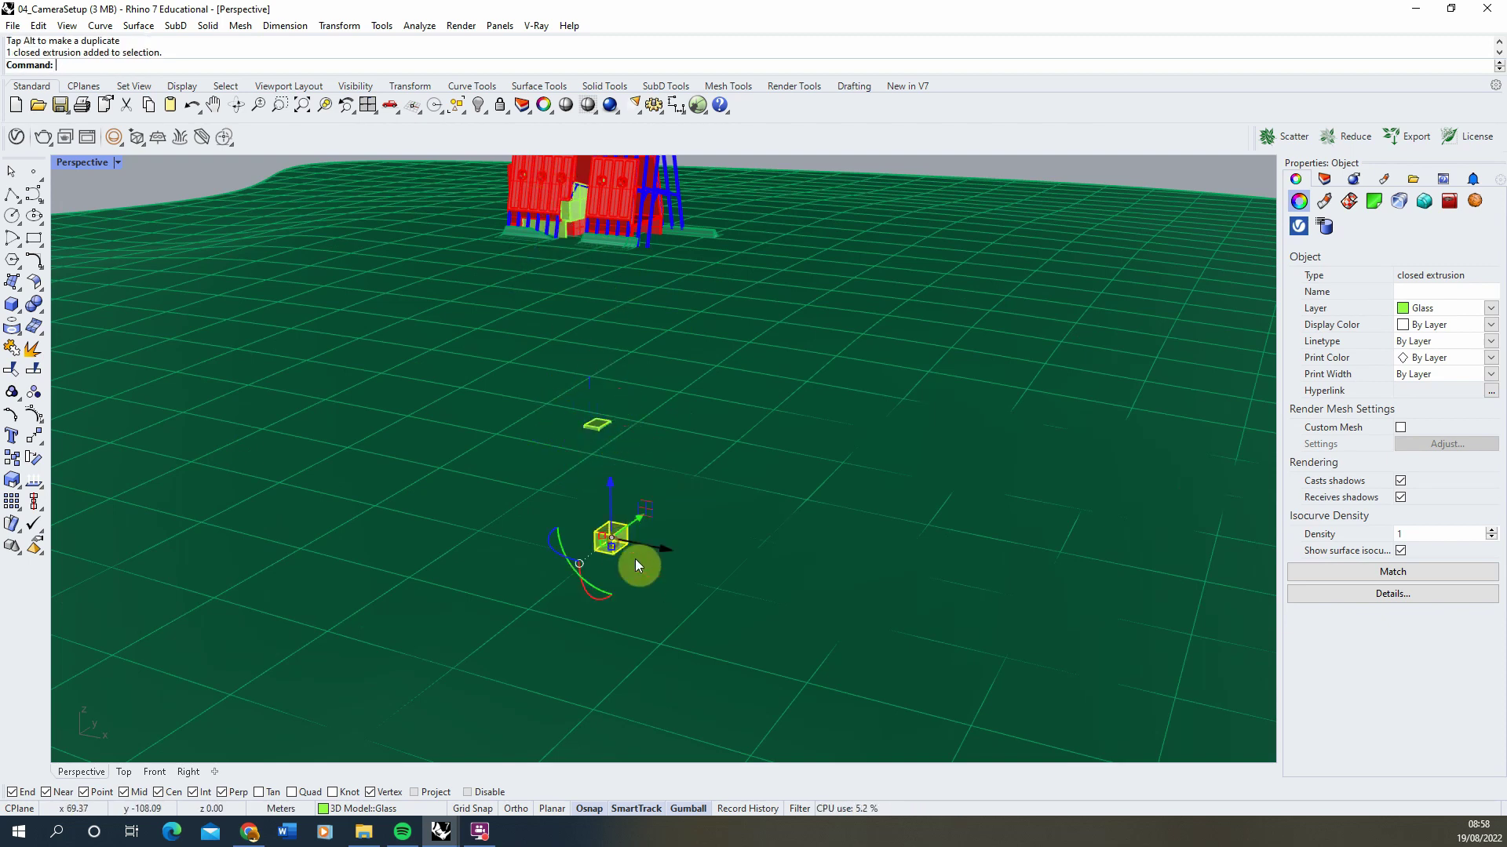
pyautogui.scroll(-3, 615, 542)
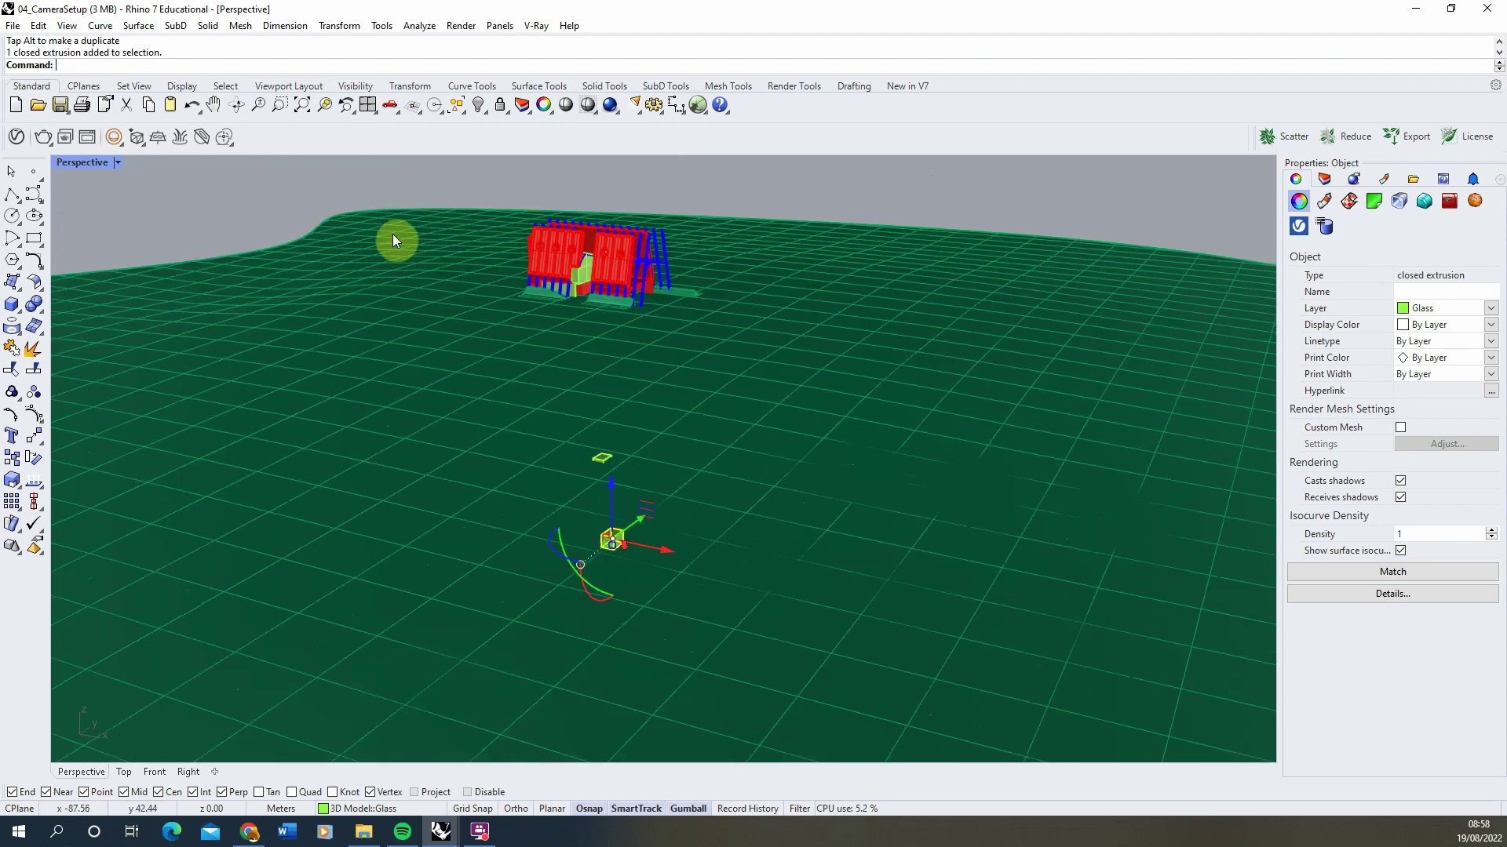
pyautogui.click(478, 209)
pyautogui.scroll(3, 502, 259)
pyautogui.moveTo(521, 303); pyautogui.dragTo(609, 327, button='right')
pyautogui.scroll(2, 609, 326)
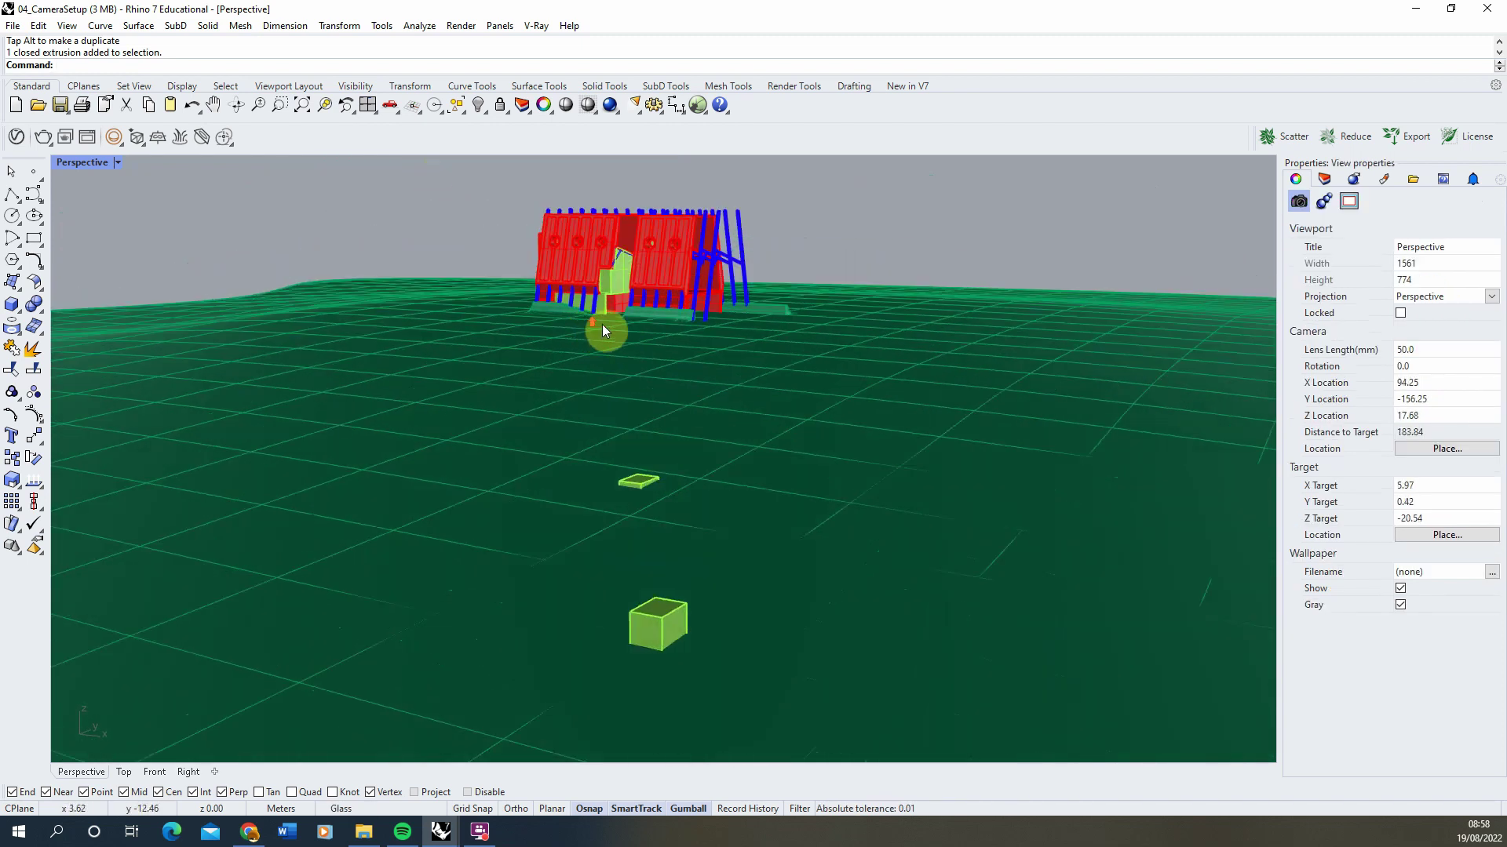
pyautogui.click(68, 26)
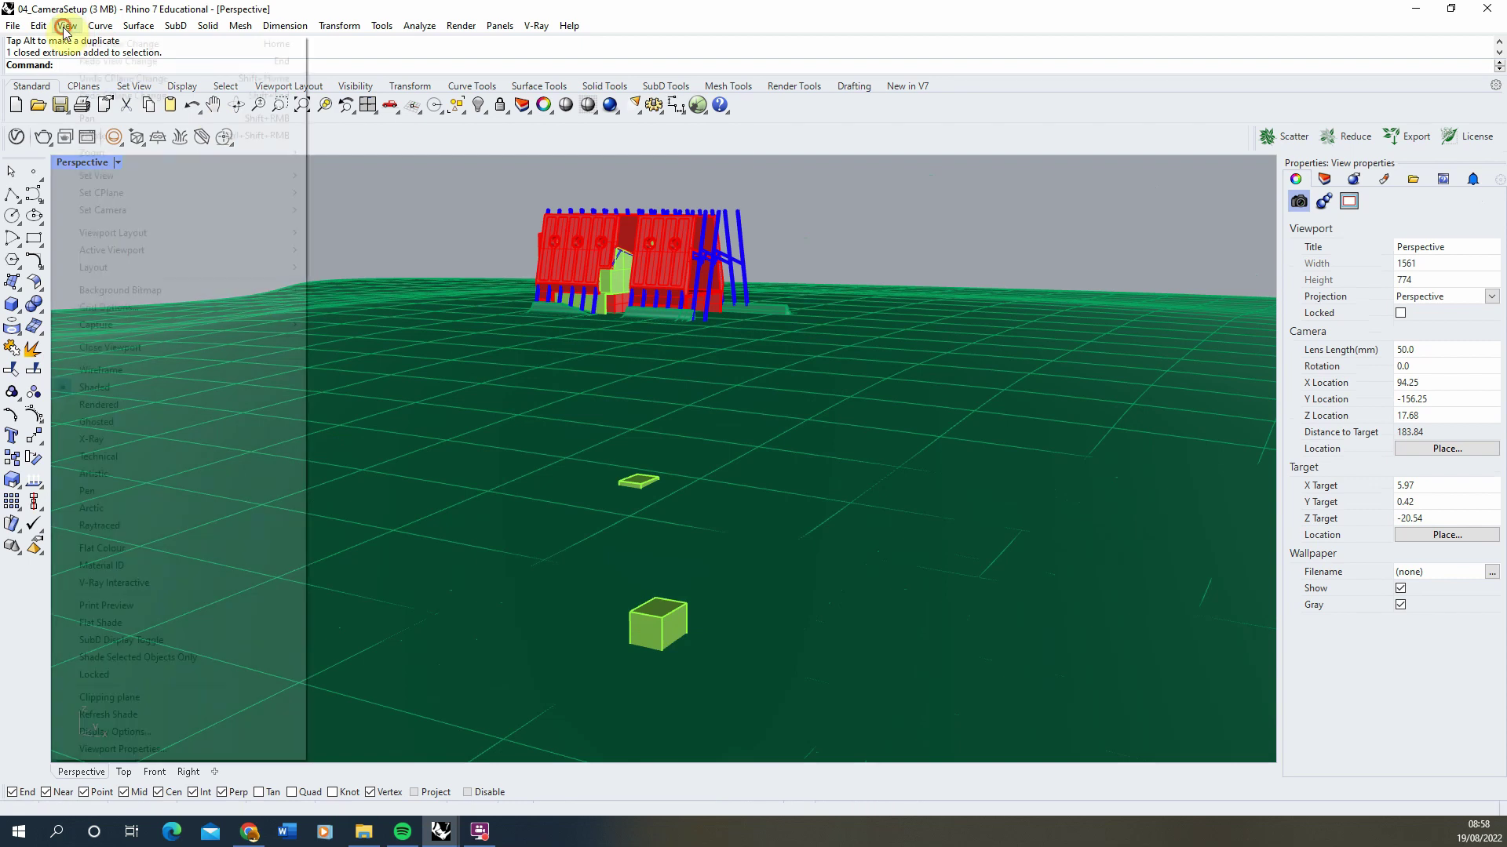
pyautogui.moveTo(116, 212)
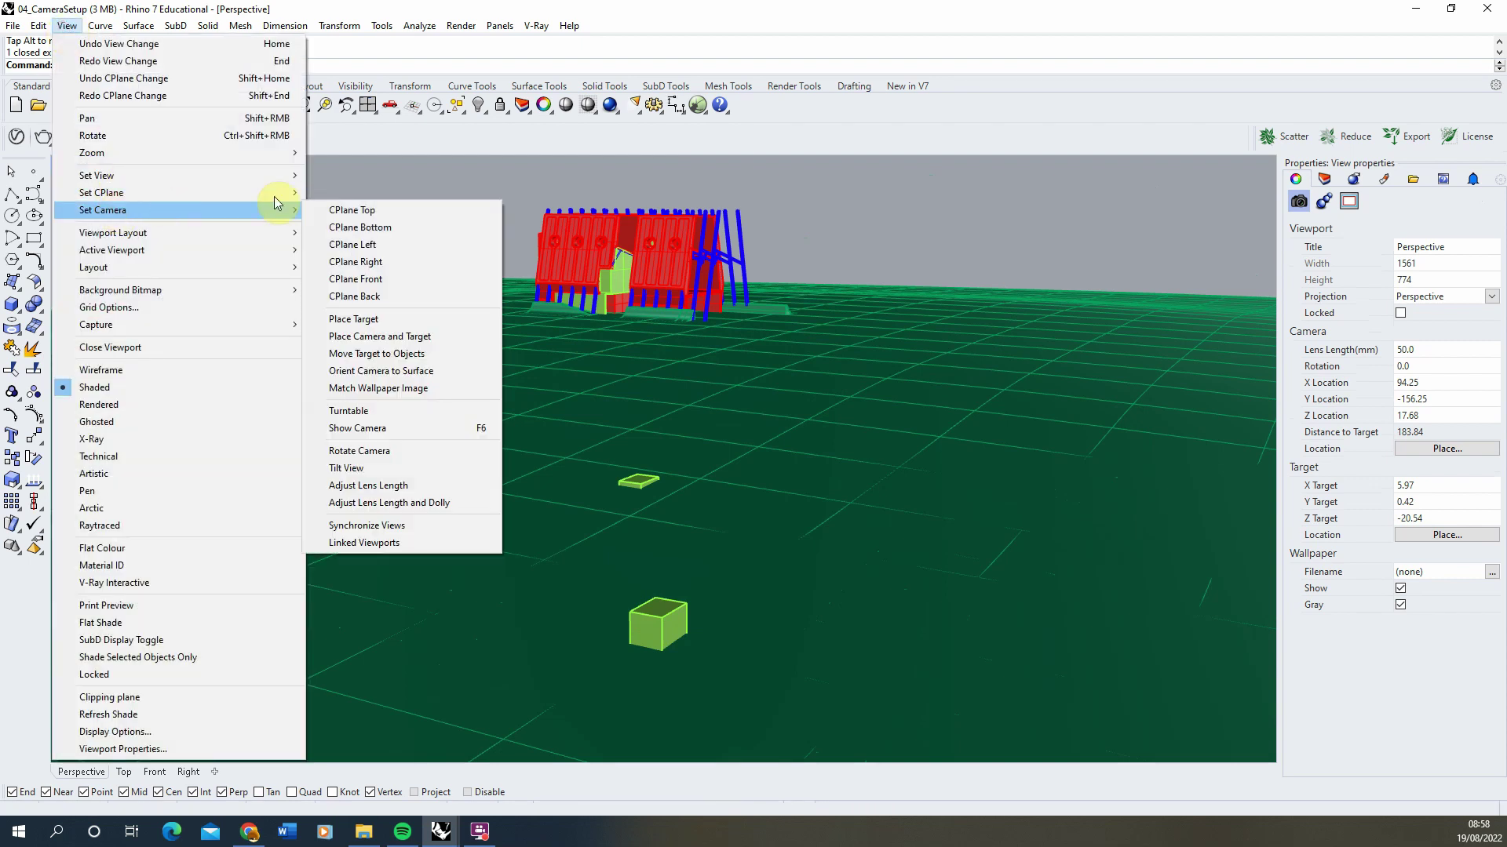
pyautogui.click(397, 343)
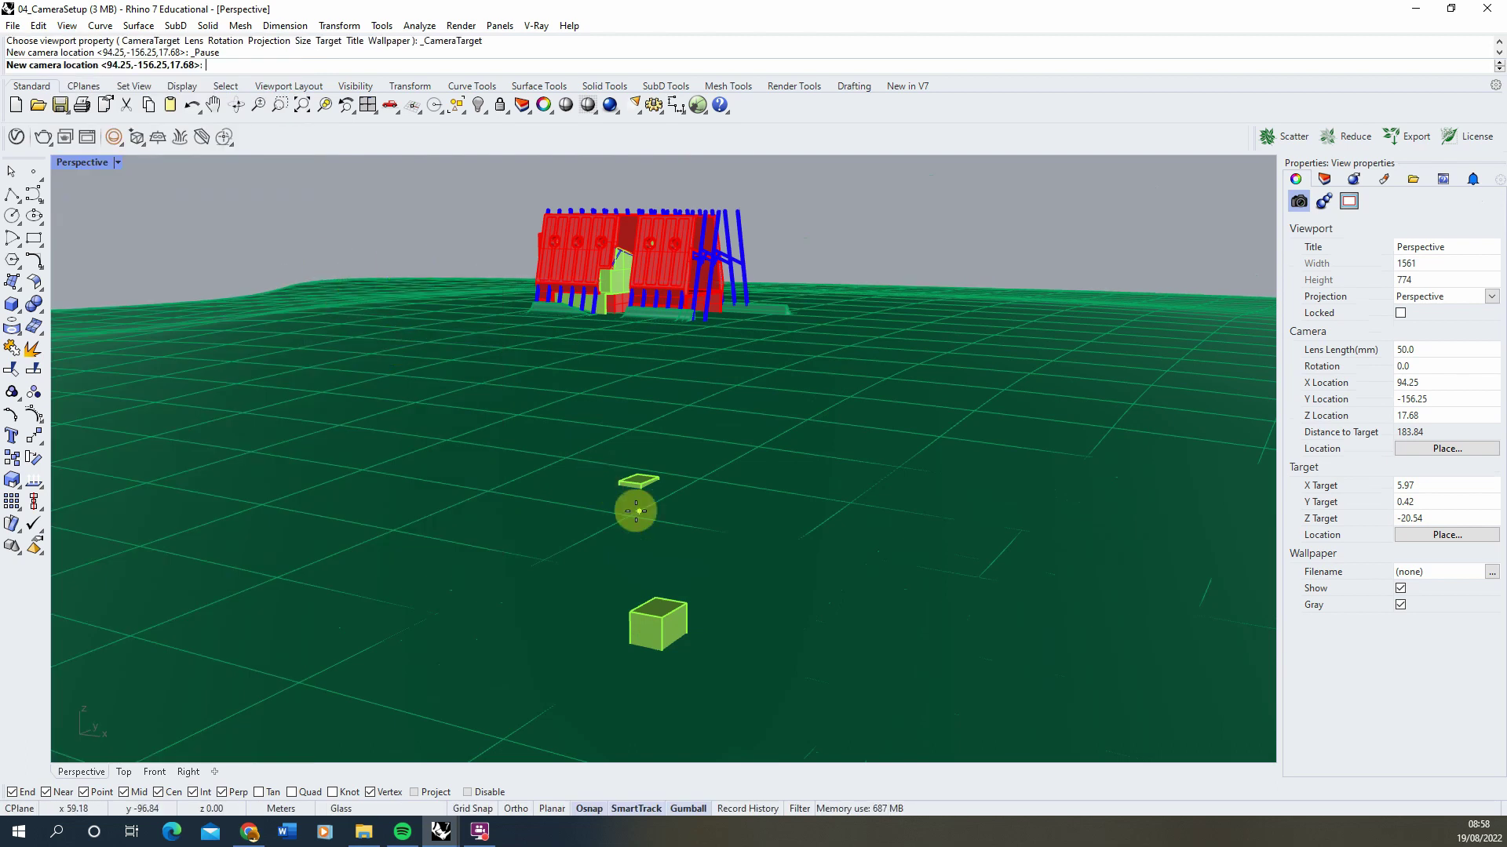
pyautogui.click(653, 597)
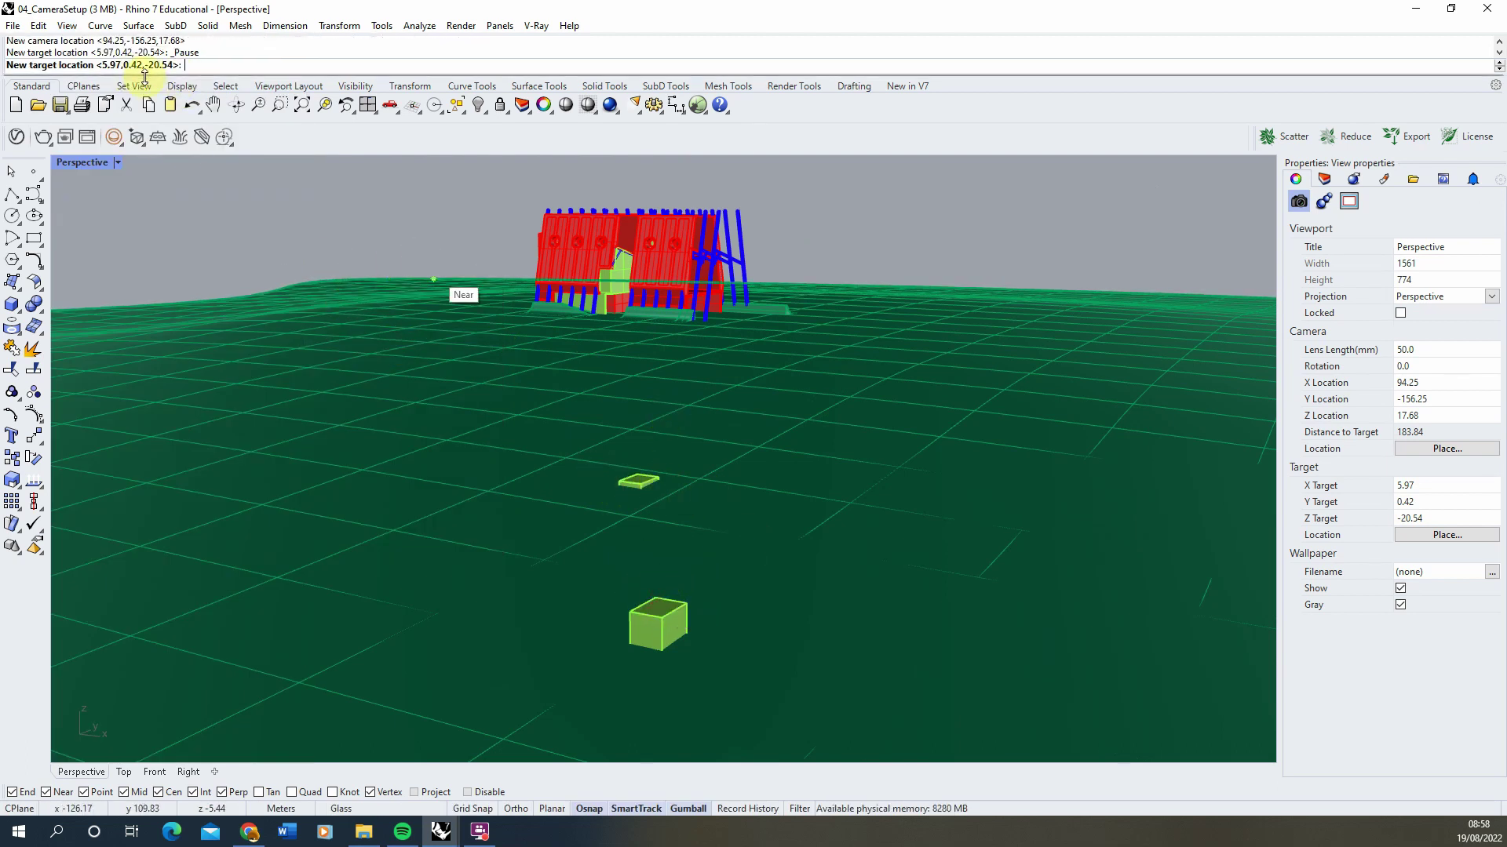
pyautogui.click(644, 488)
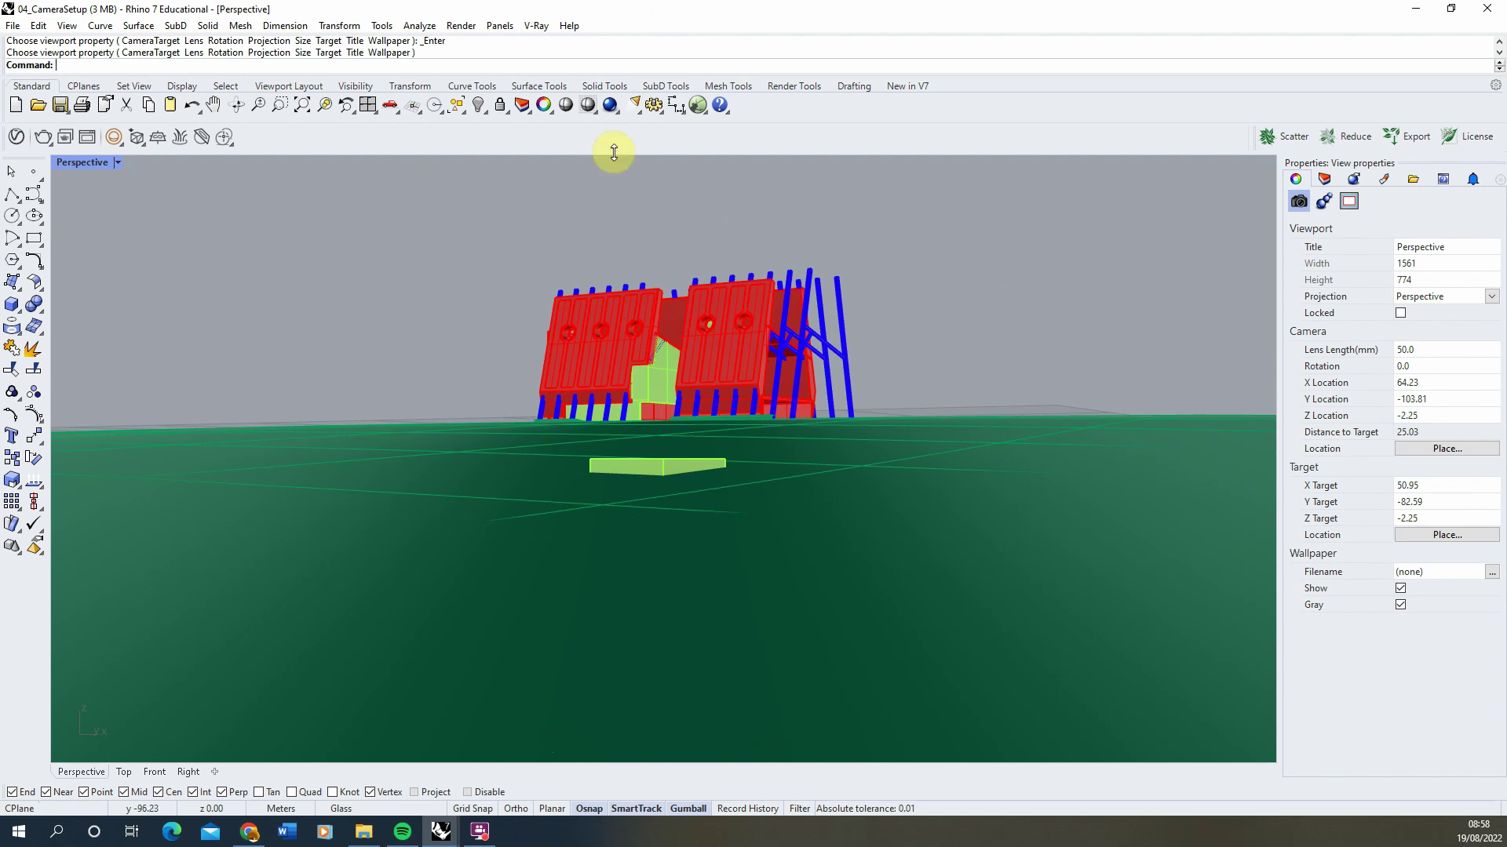
# Step: Hide the reference box standing in front of the building
pyautogui.moveTo(613, 152); pyautogui.dragTo(705, 153)
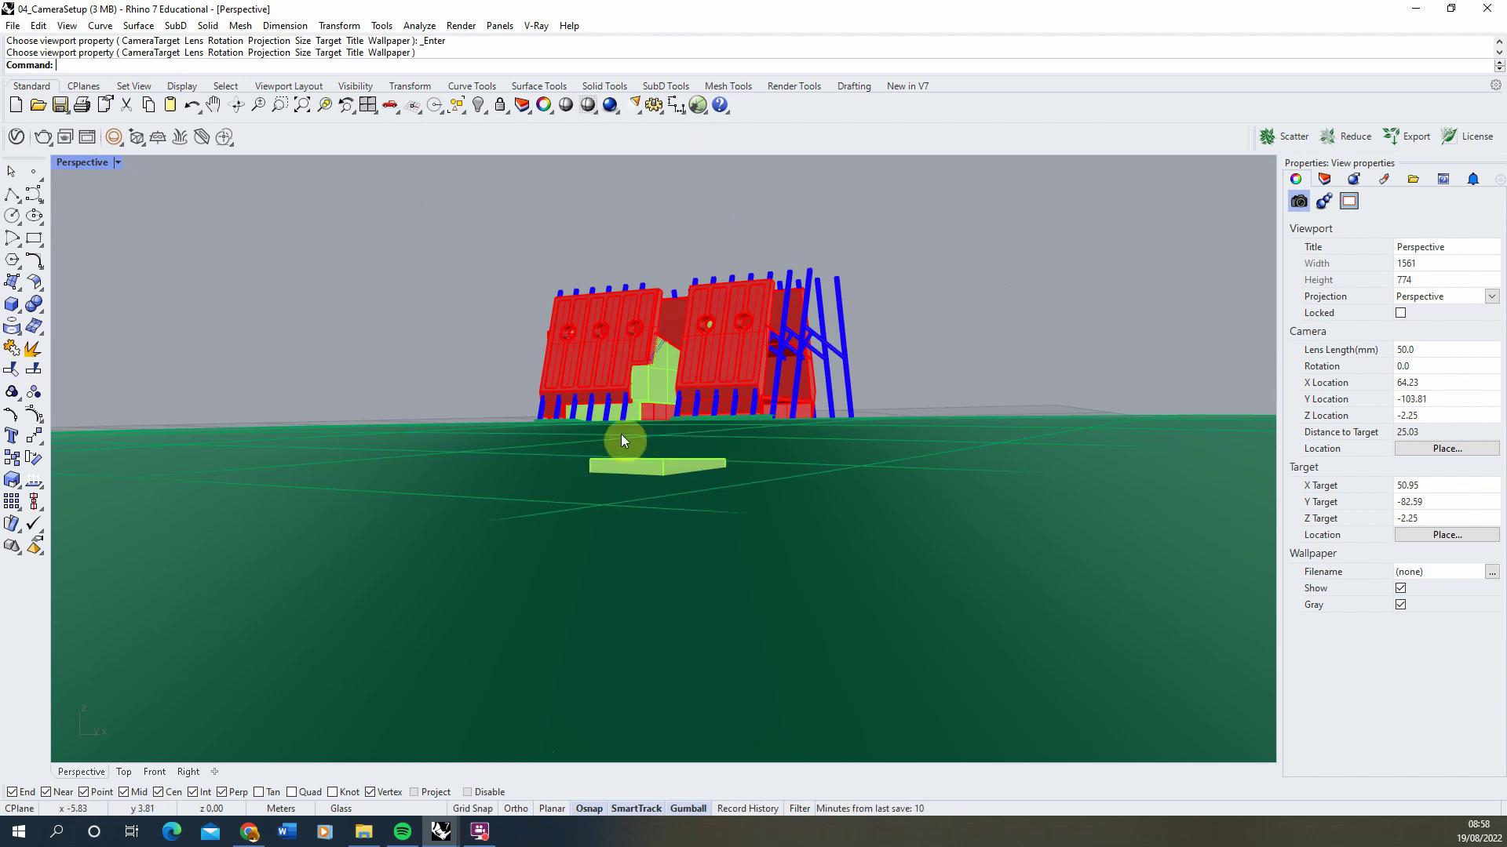
pyautogui.click(678, 463)
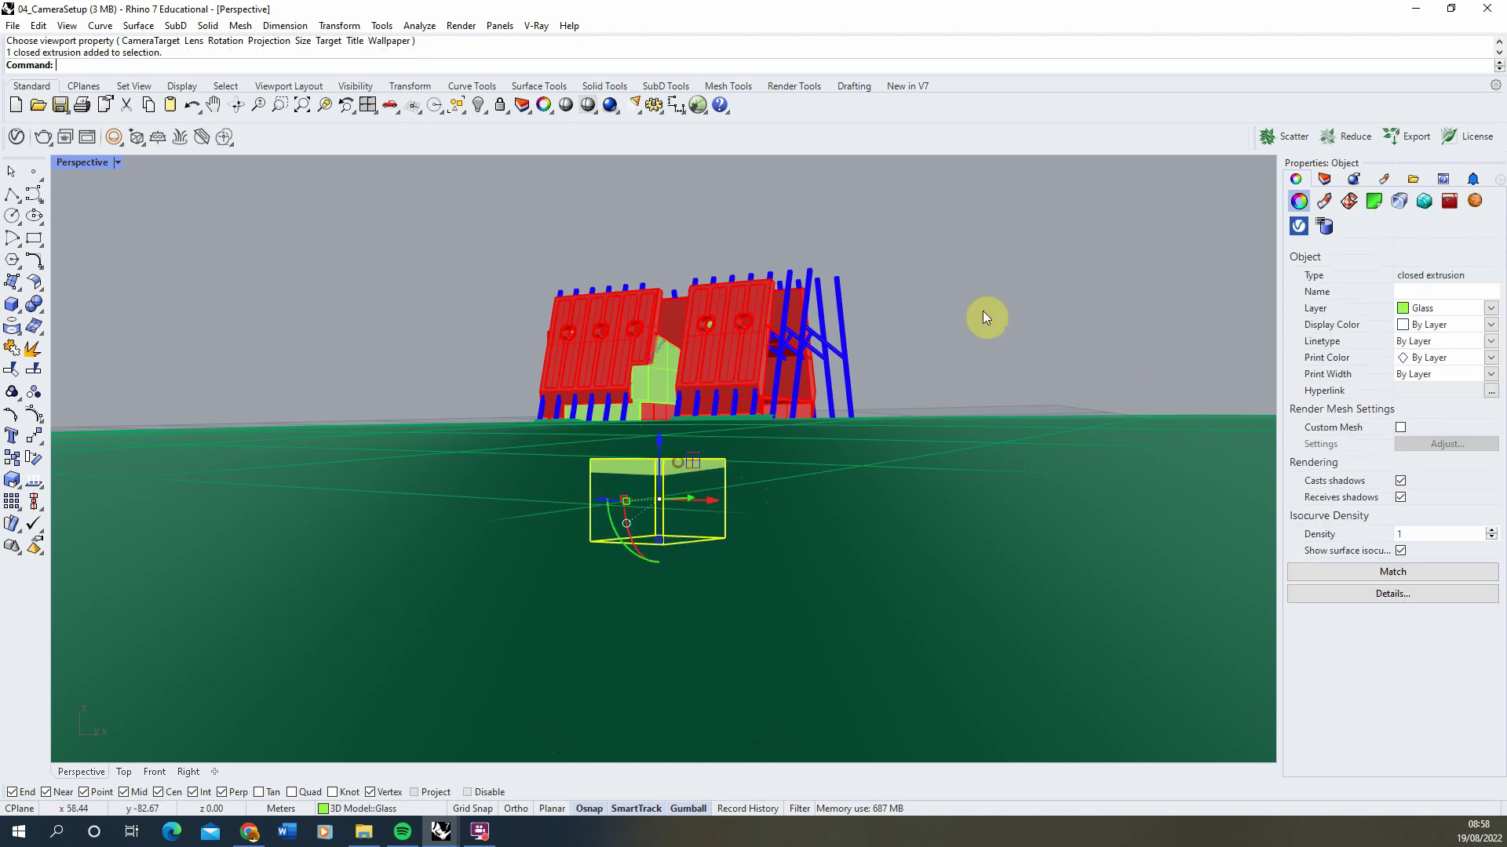
pyautogui.click(478, 106)
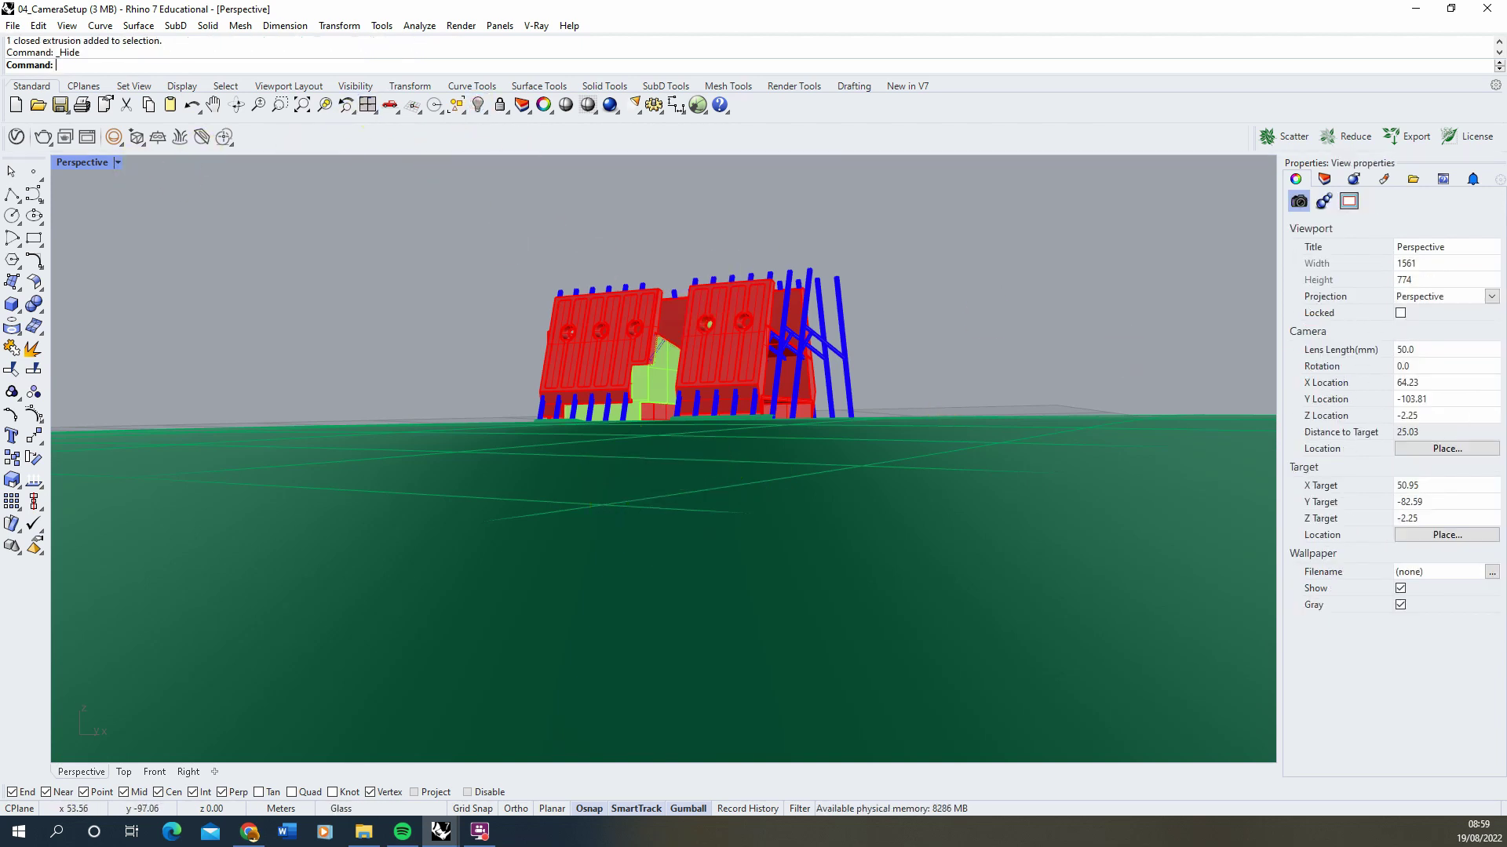
# Step: Show the V-Ray Frame Buffer, start an interactive render, and move its window aside to reveal the model
pyautogui.click(87, 138)
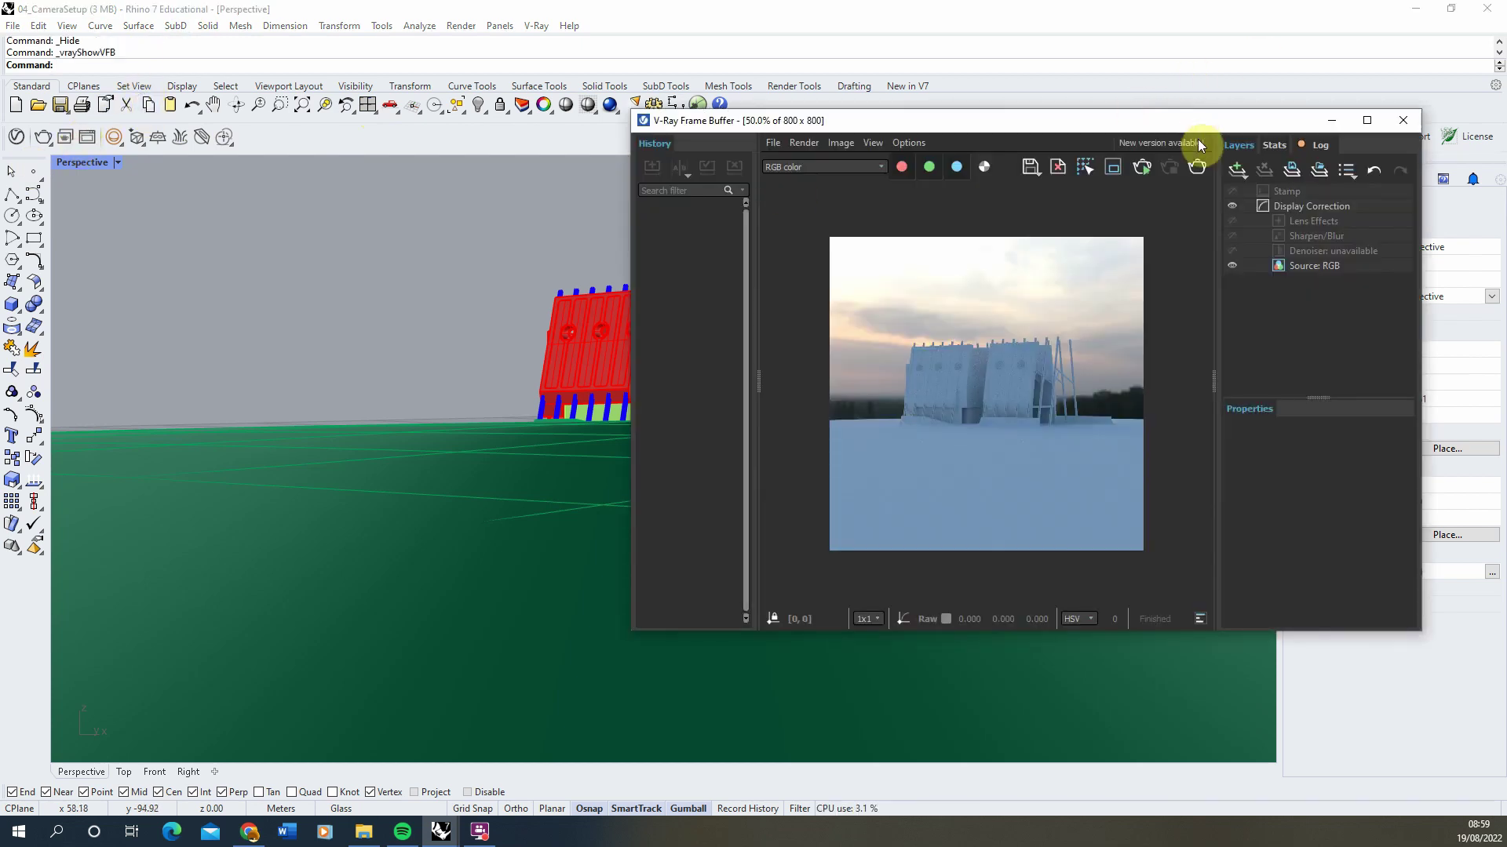
pyautogui.click(1146, 172)
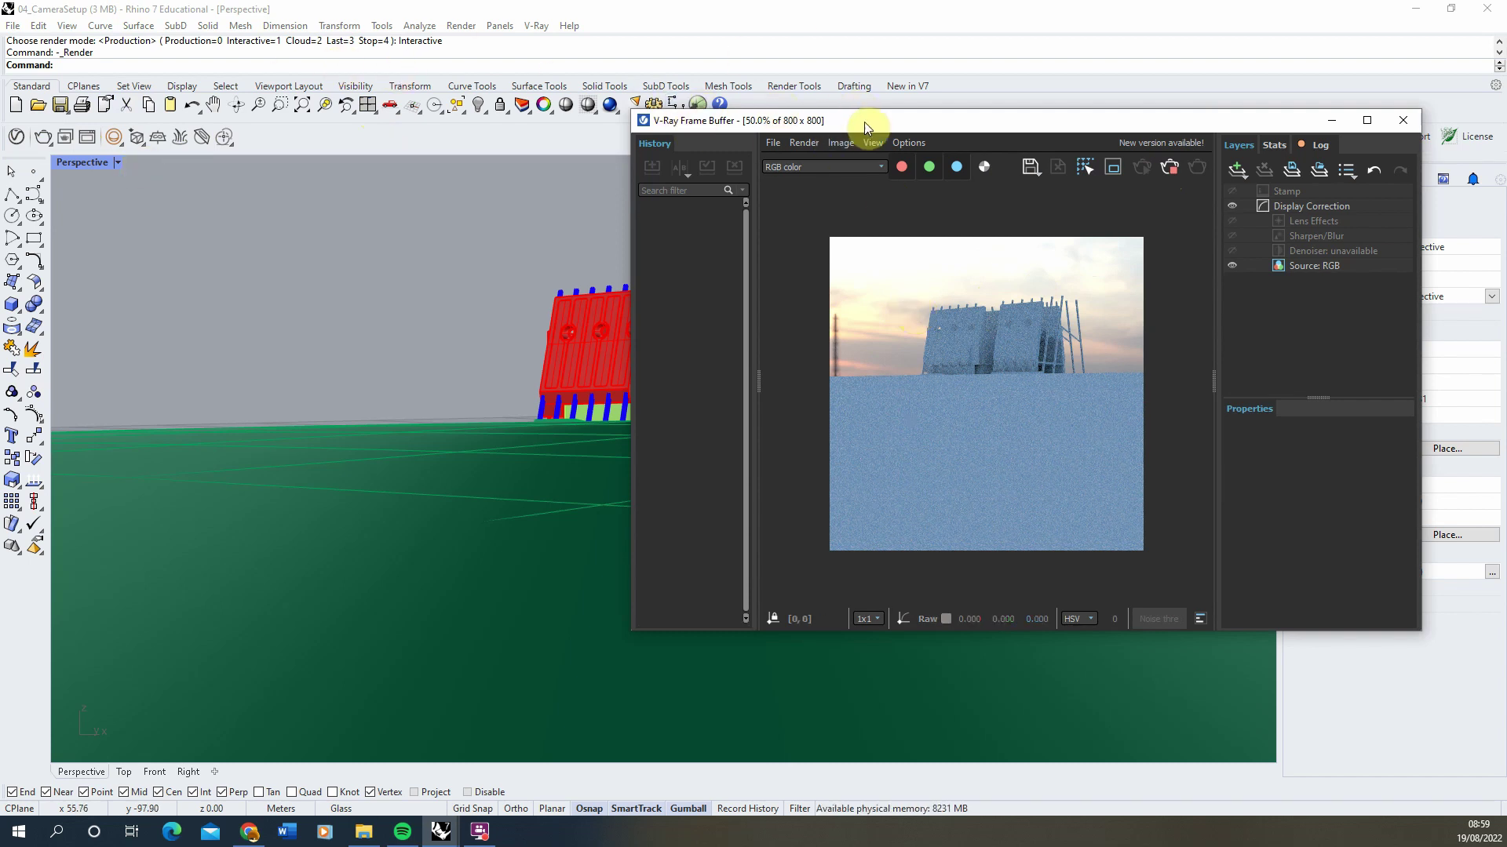
pyautogui.moveTo(864, 121); pyautogui.dragTo(1012, 123)
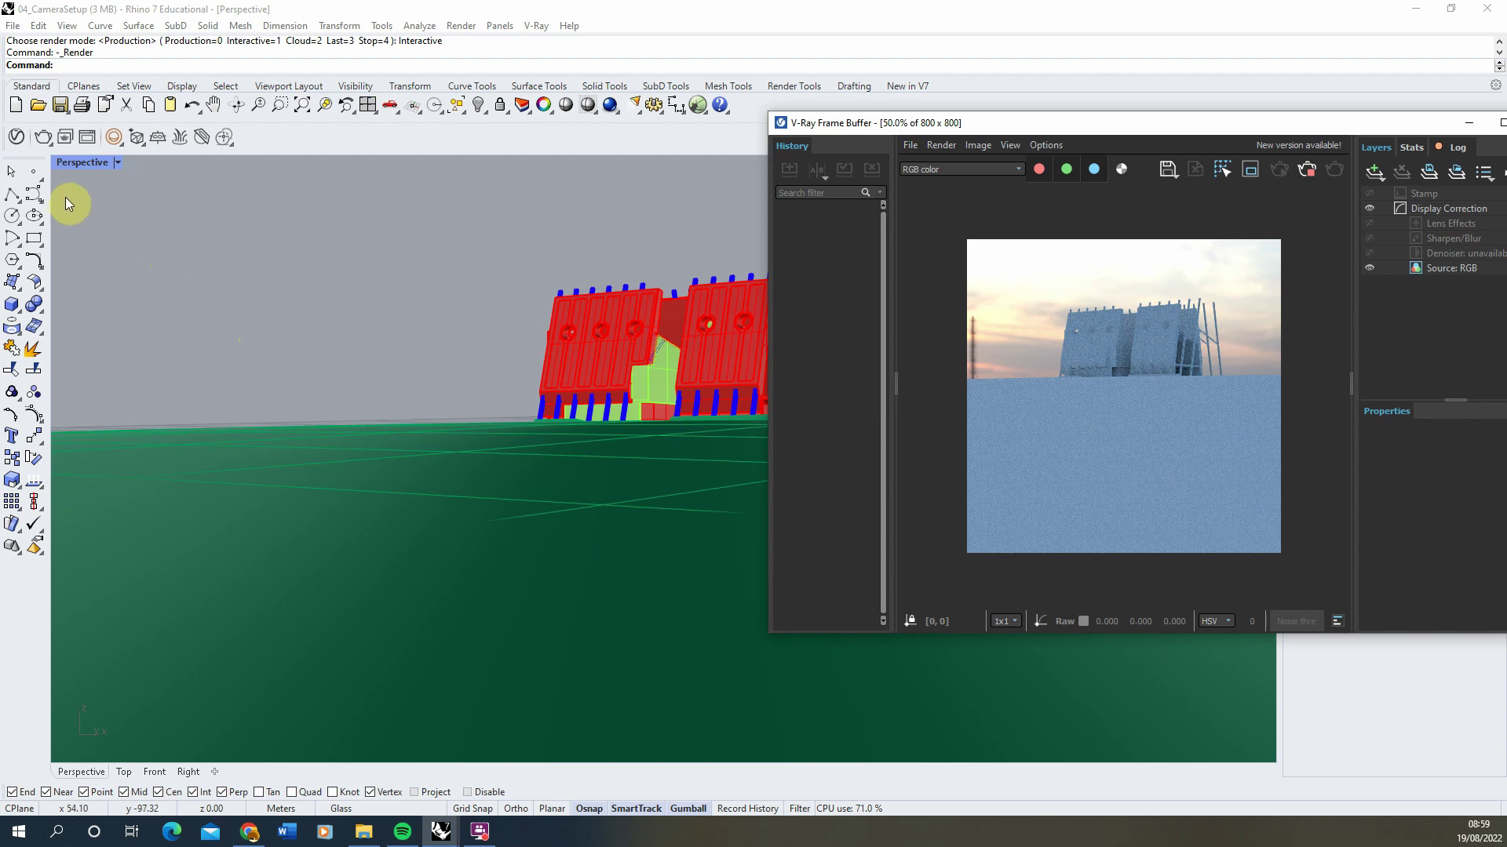
# Step: Reframe the perspective camera with Pan and dynamic Zoom, moving closer and shifting the building sideways in the interactive render
pyautogui.click(214, 105)
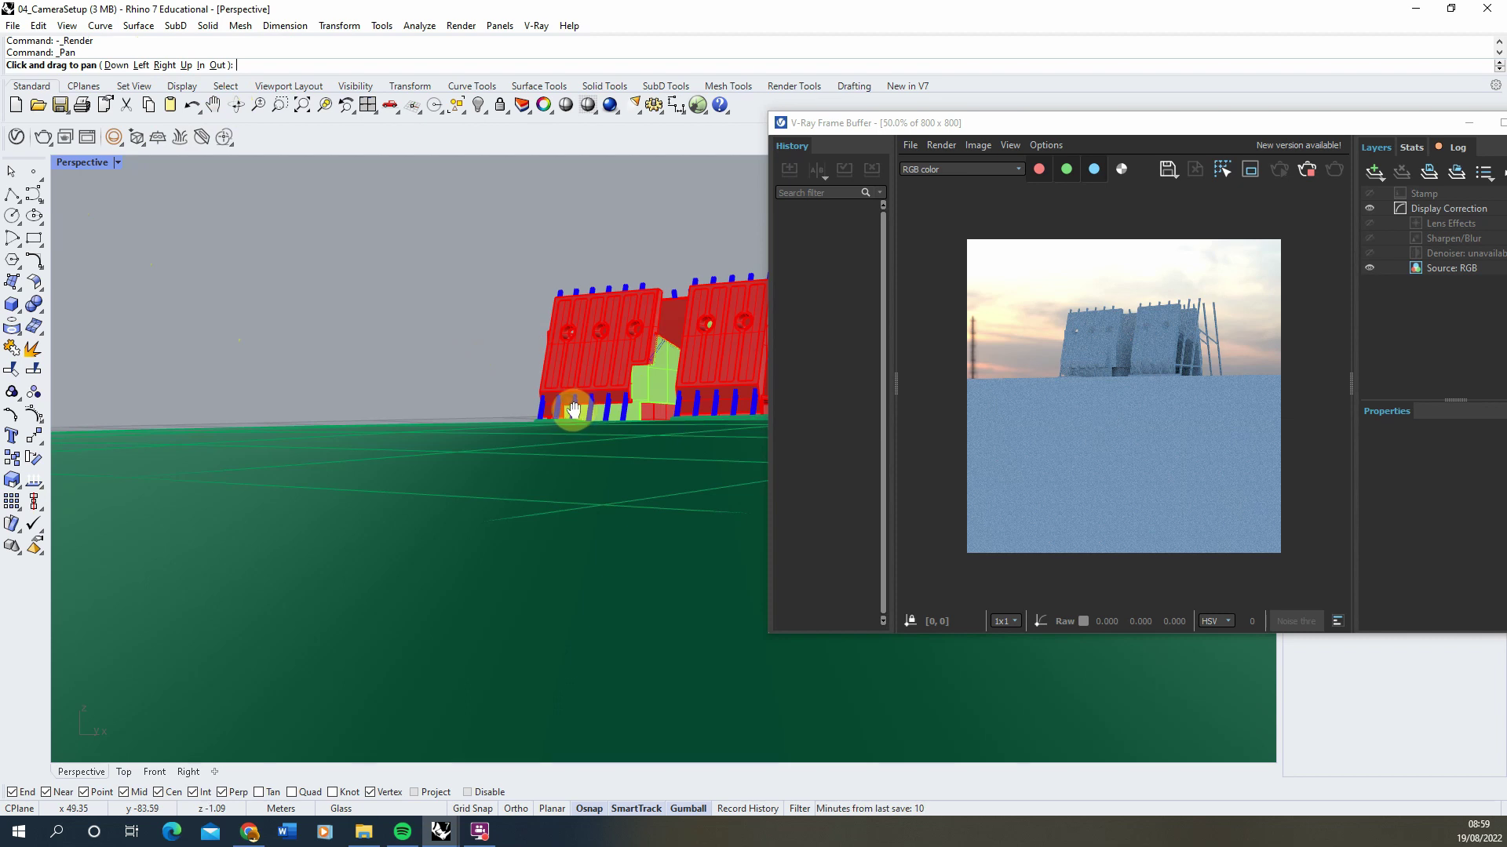
pyautogui.moveTo(572, 409); pyautogui.dragTo(518, 407)
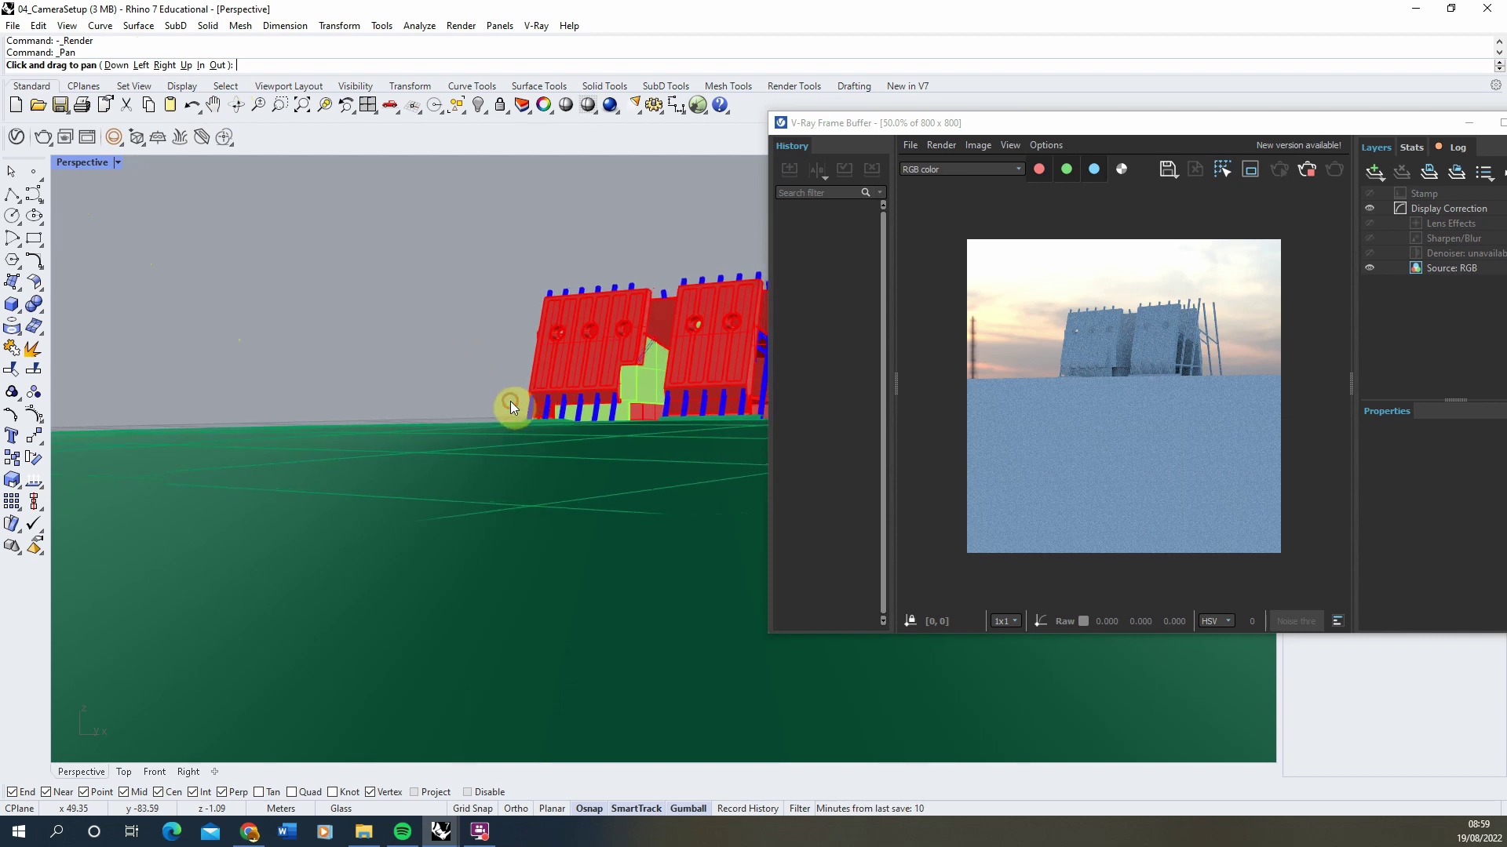
pyautogui.click(257, 104)
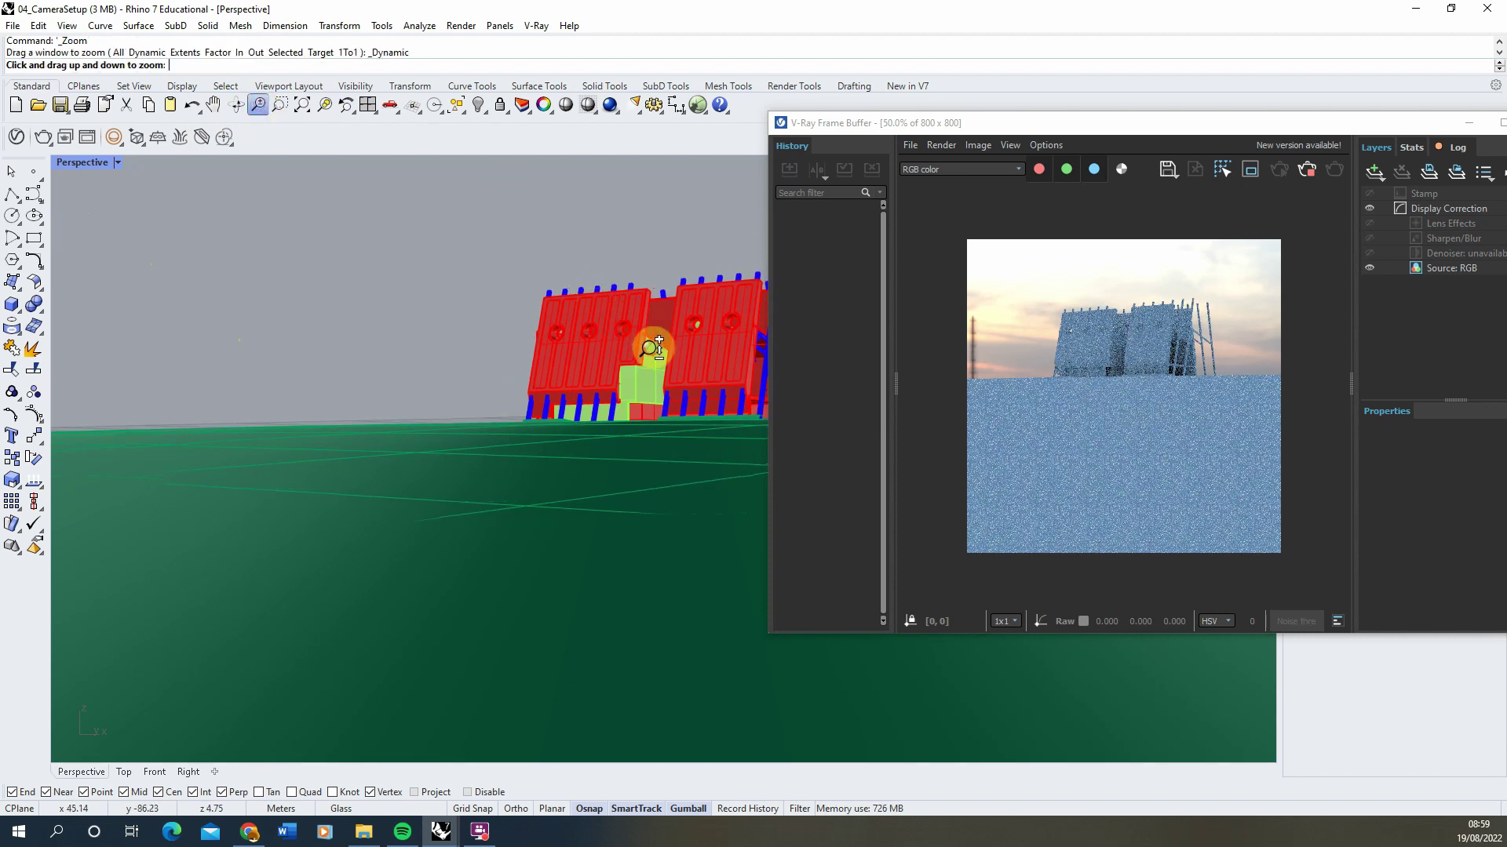
pyautogui.moveTo(649, 346); pyautogui.dragTo(637, 301)
pyautogui.click(213, 104)
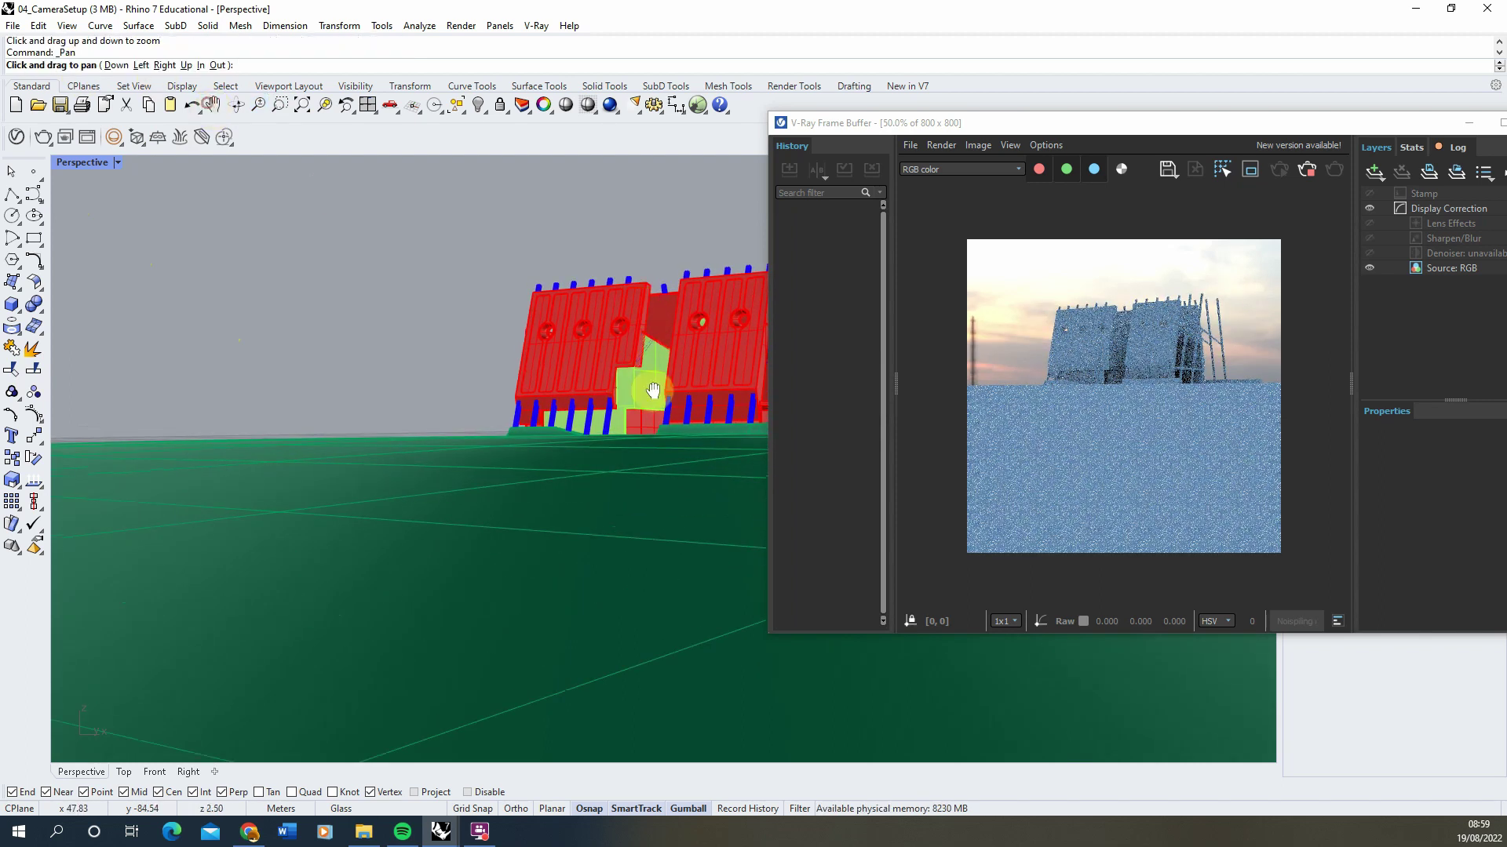
pyautogui.moveTo(629, 415); pyautogui.dragTo(555, 414)
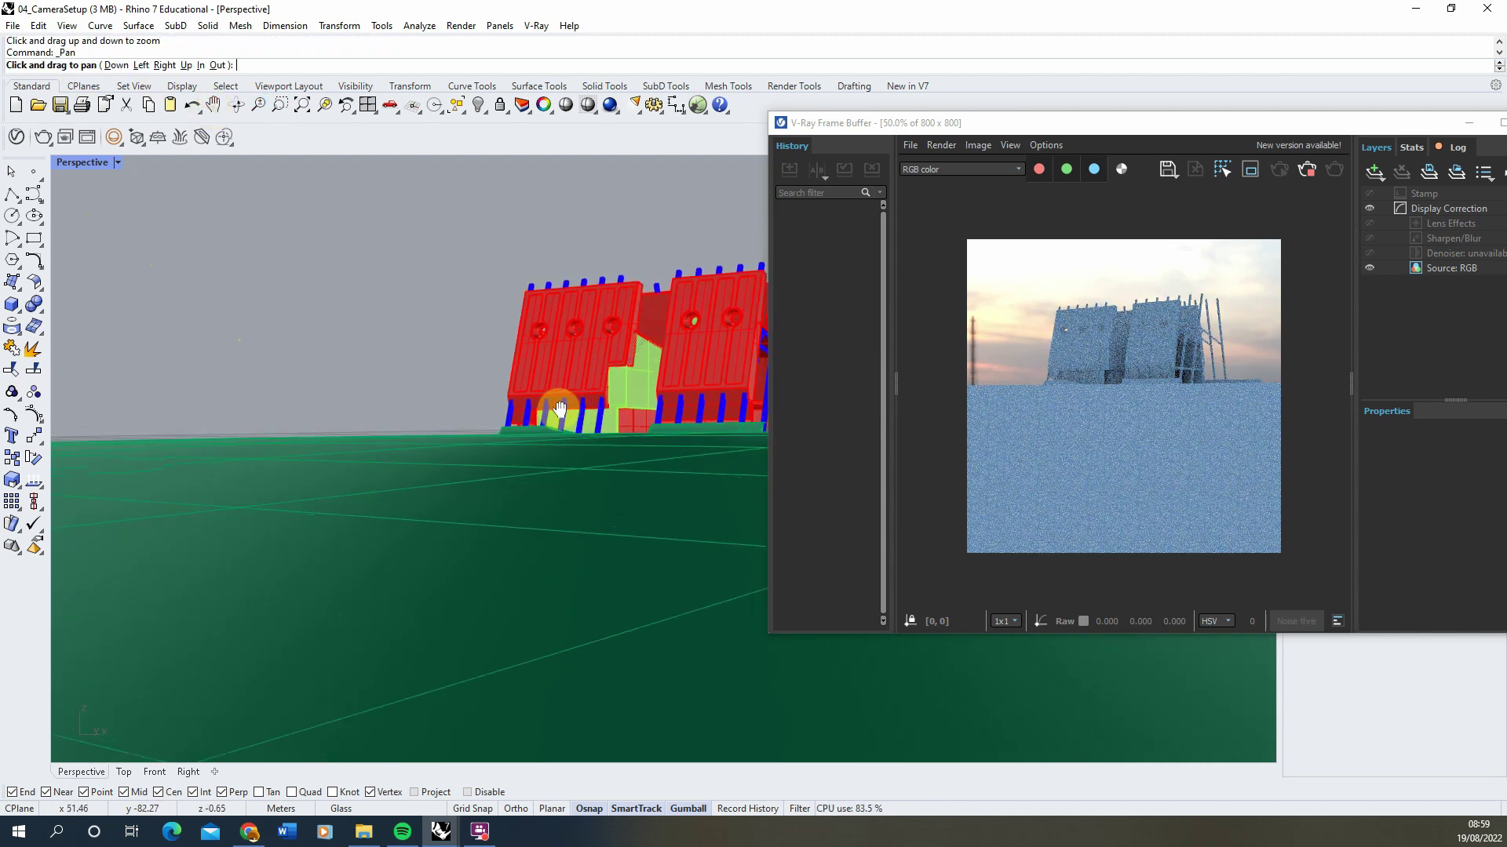
pyautogui.press('Return')
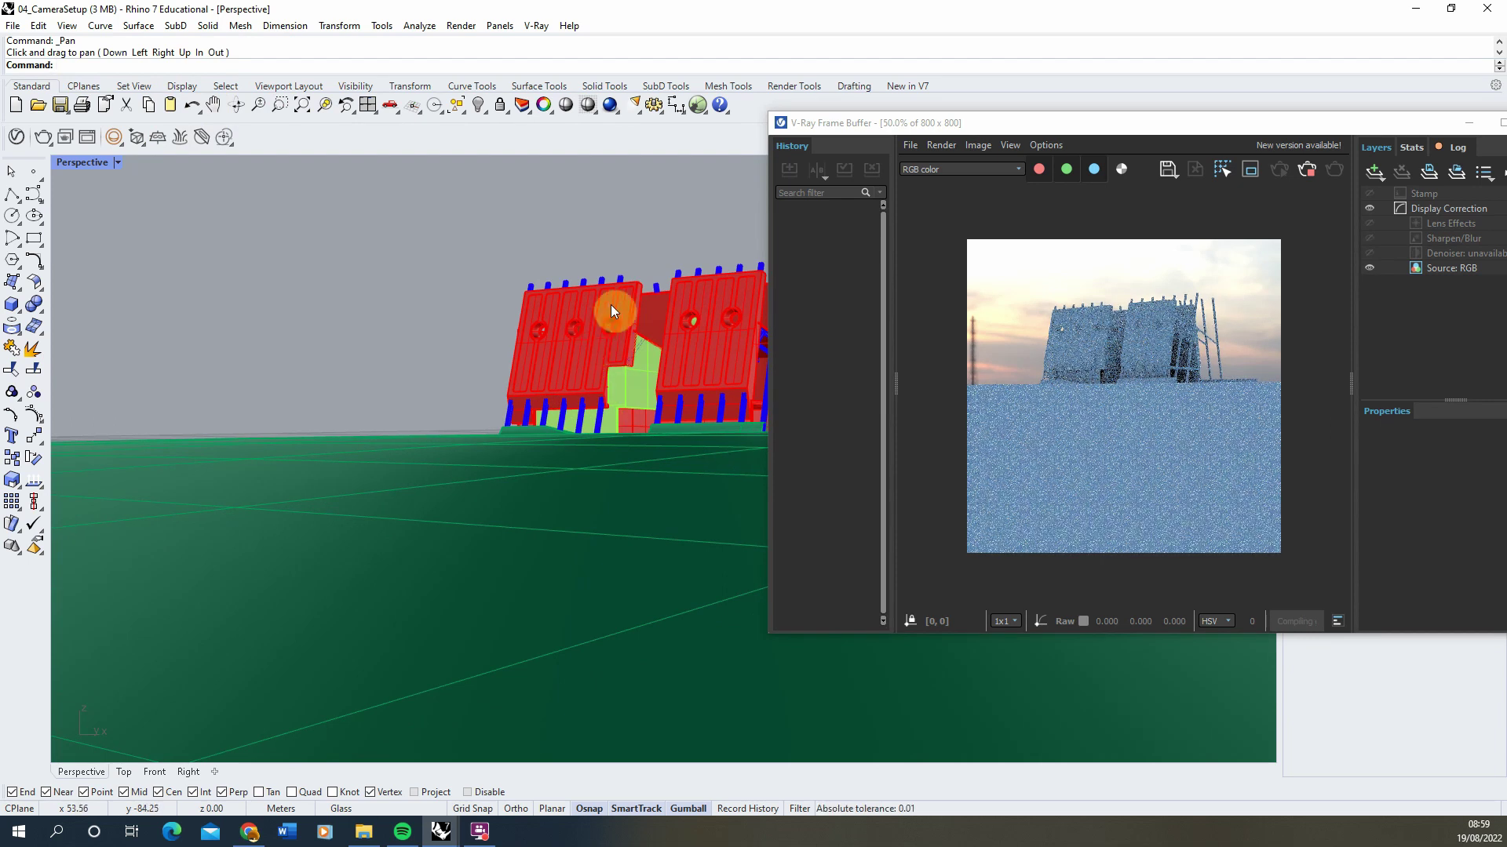
pyautogui.click(213, 104)
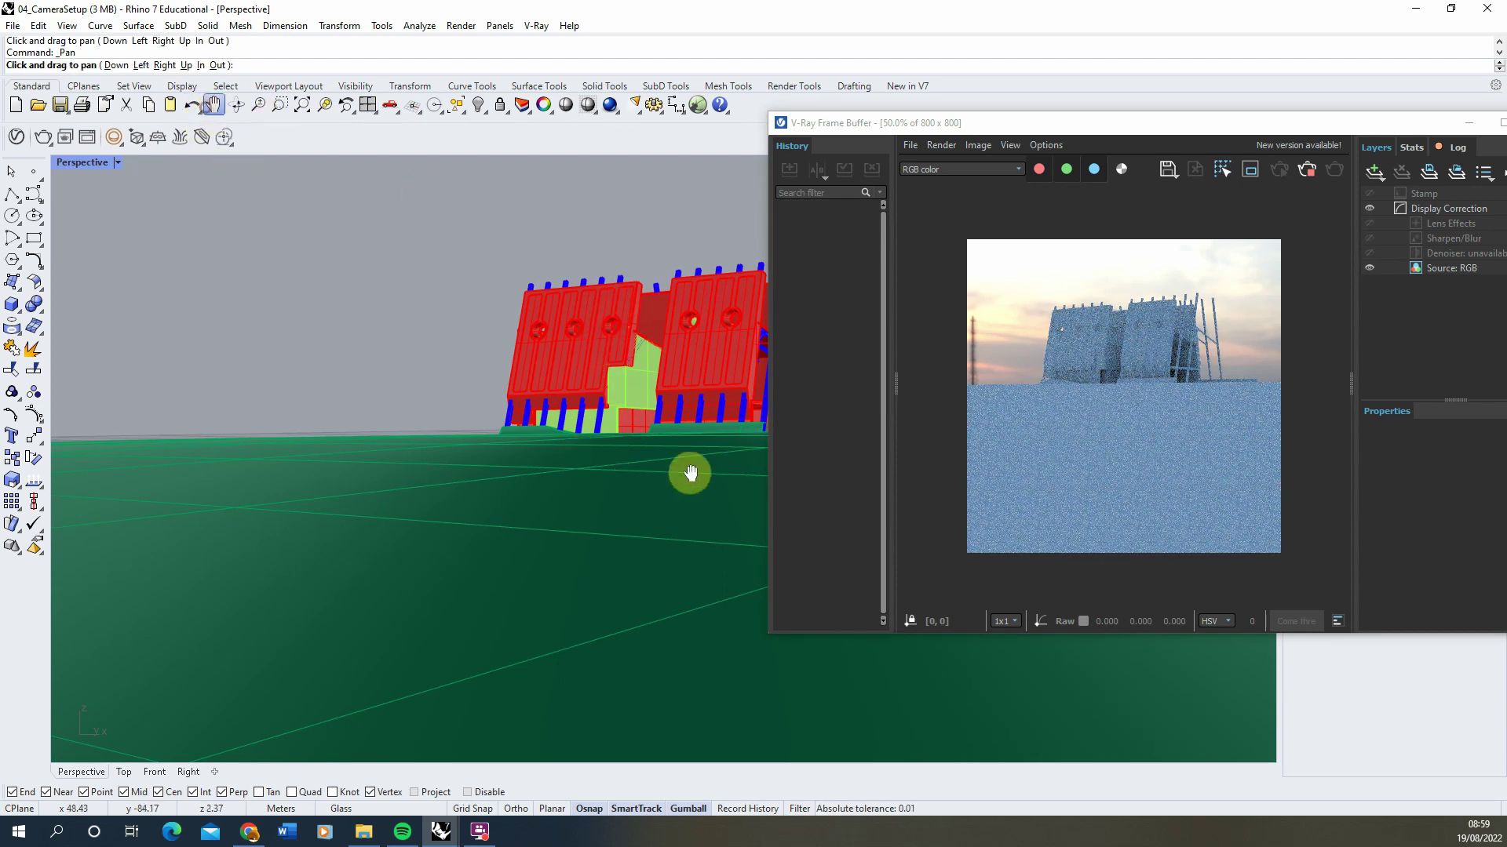
pyautogui.moveTo(692, 428); pyautogui.dragTo(571, 436)
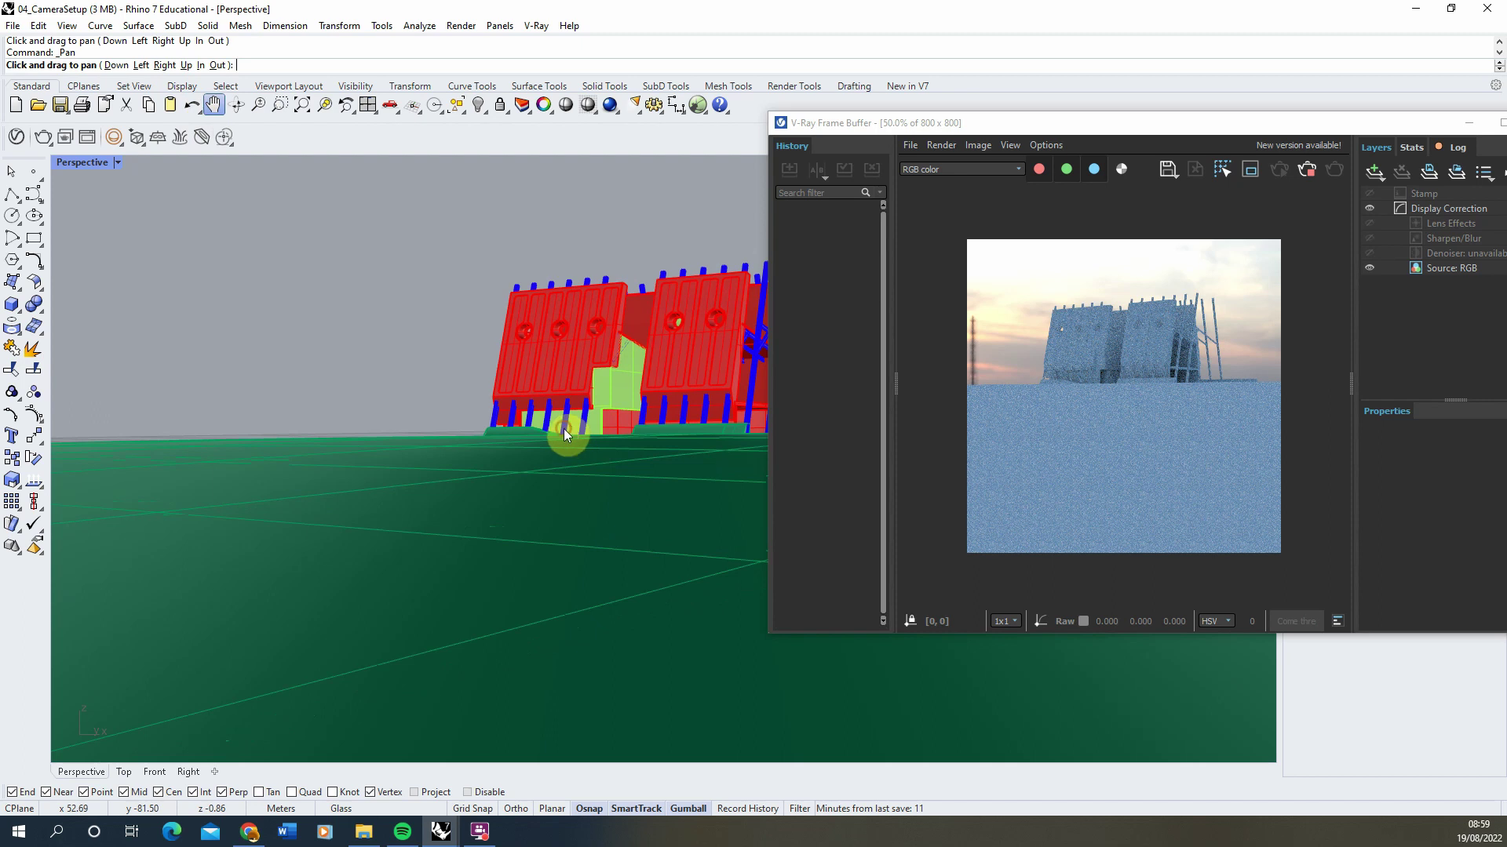
pyautogui.press('Escape')
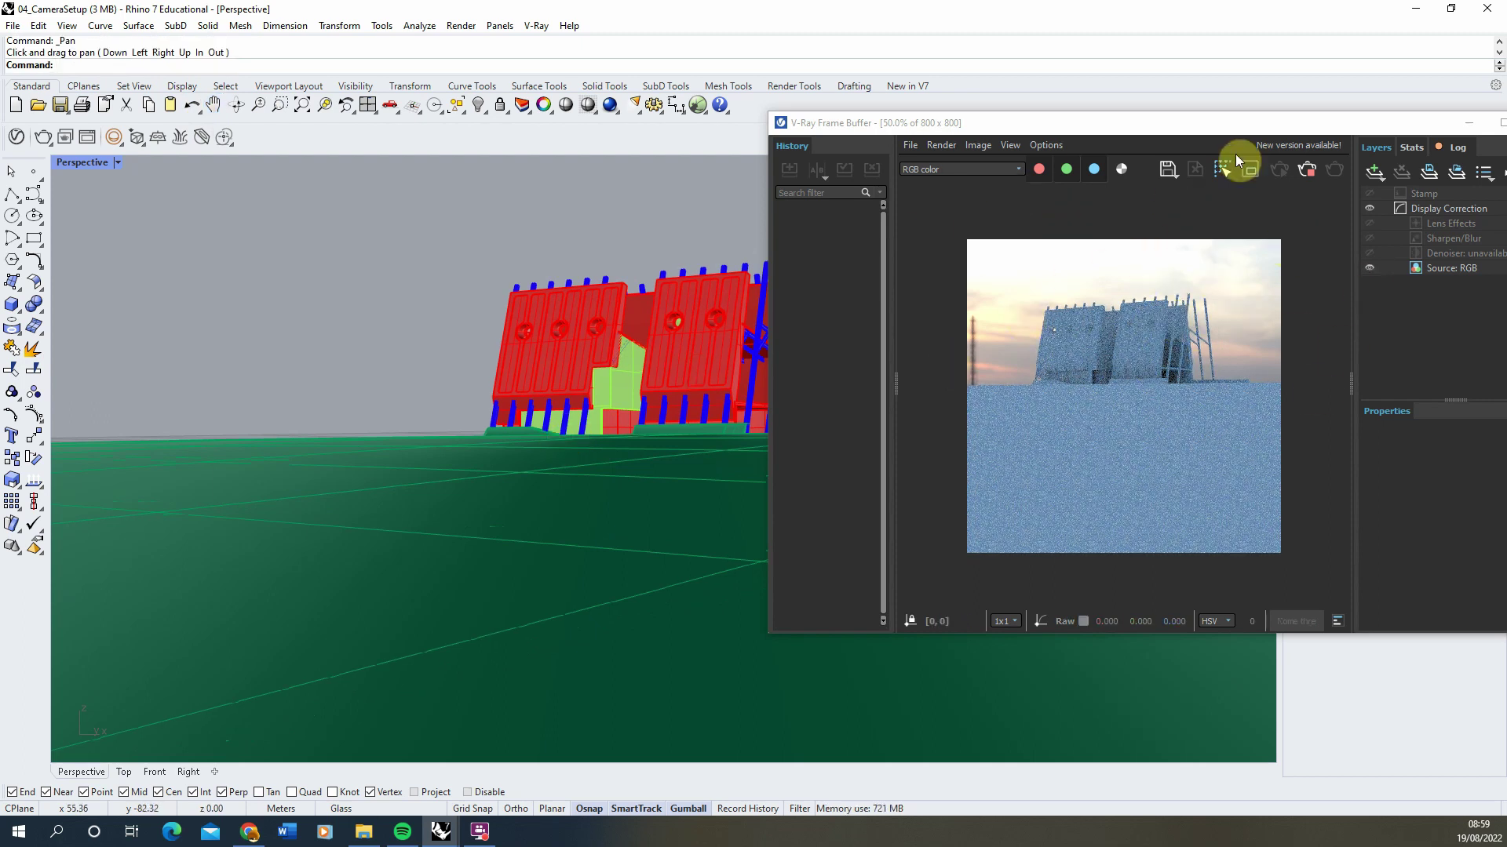
# Step: Move the frame buffer clear of the viewport properties and try a camera lens length of 60 mm
pyautogui.moveTo(1258, 128); pyautogui.dragTo(777, 156)
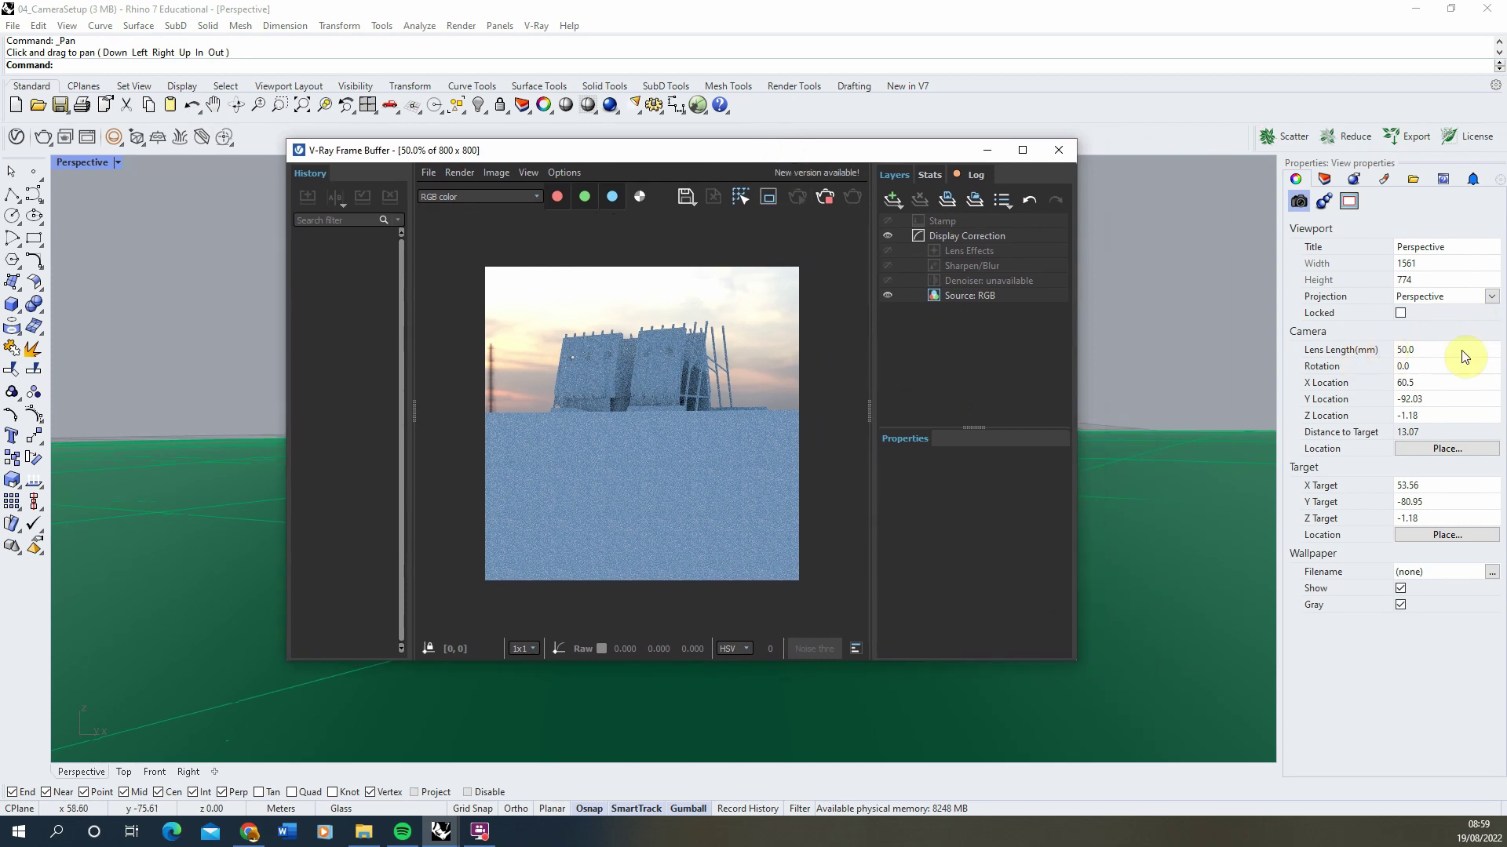
pyautogui.click(1425, 350)
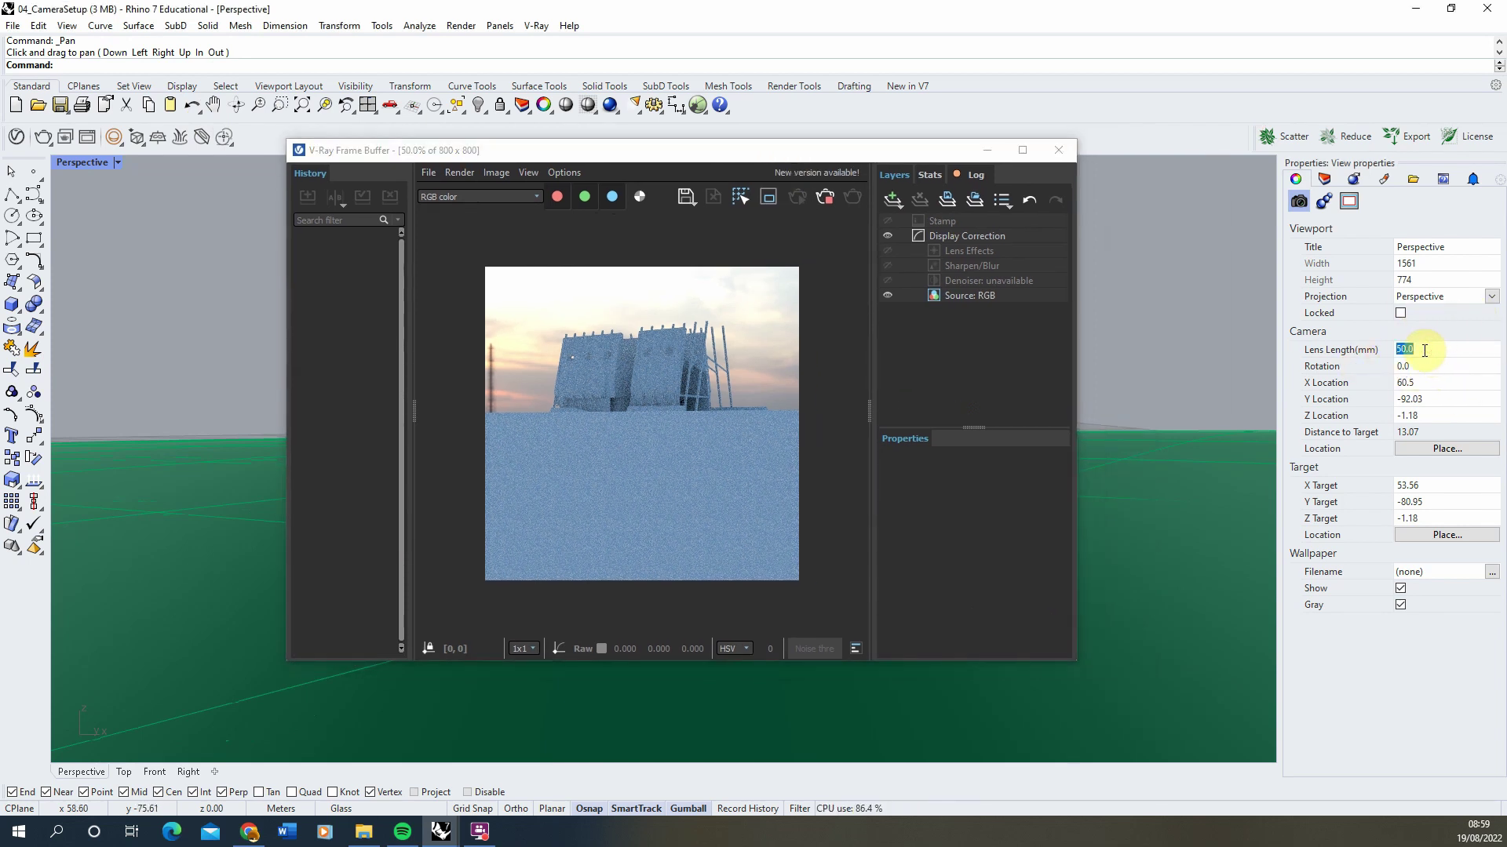
pyautogui.write('60')
pyautogui.press('Return')
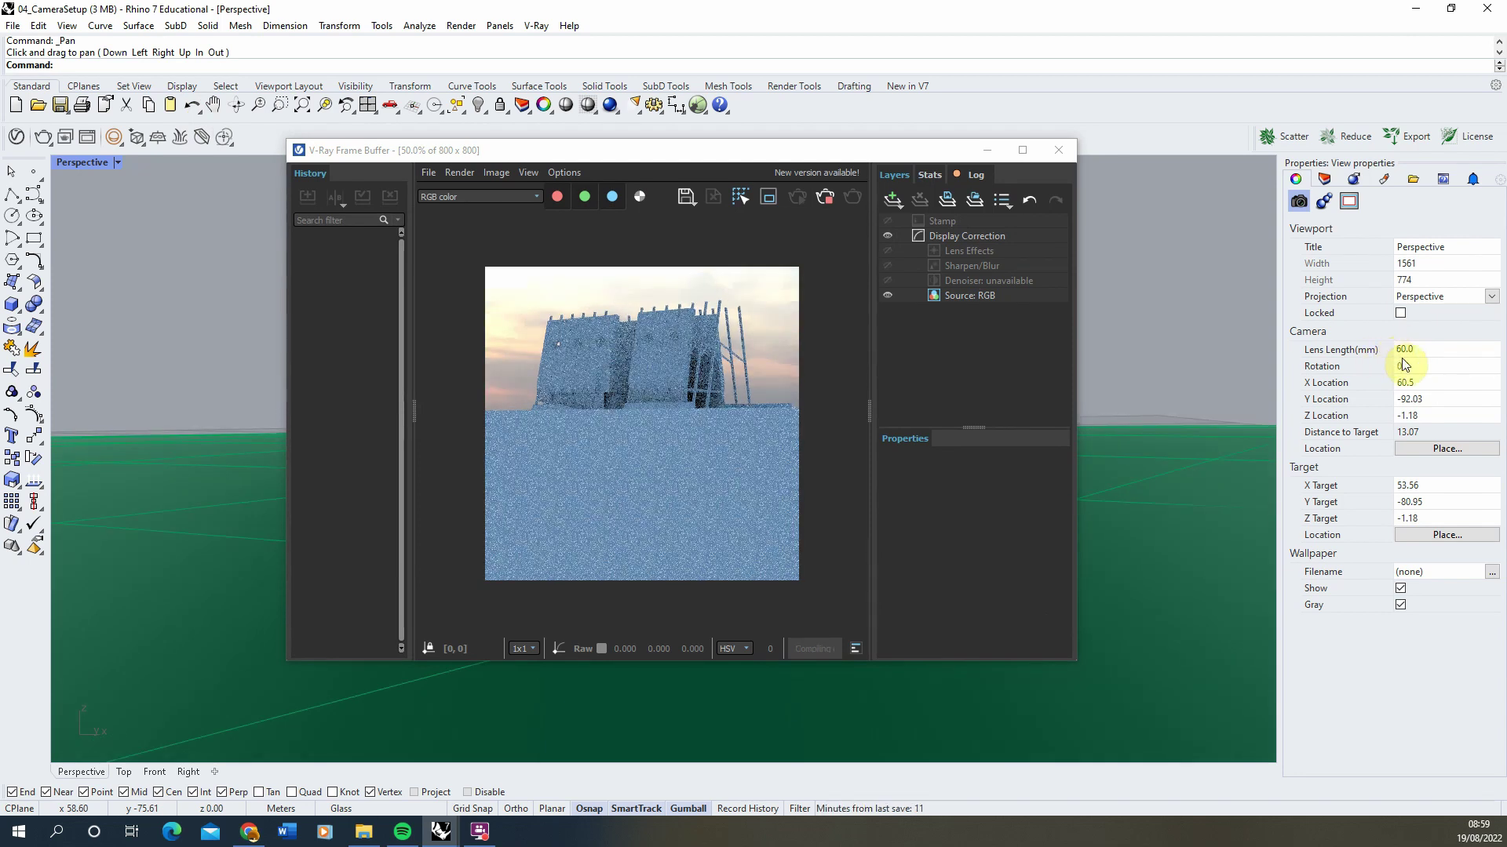
# Step: Try a wider perspective camera lens length of 30 mm
pyautogui.doubleClick(1417, 349)
pyautogui.write('4')
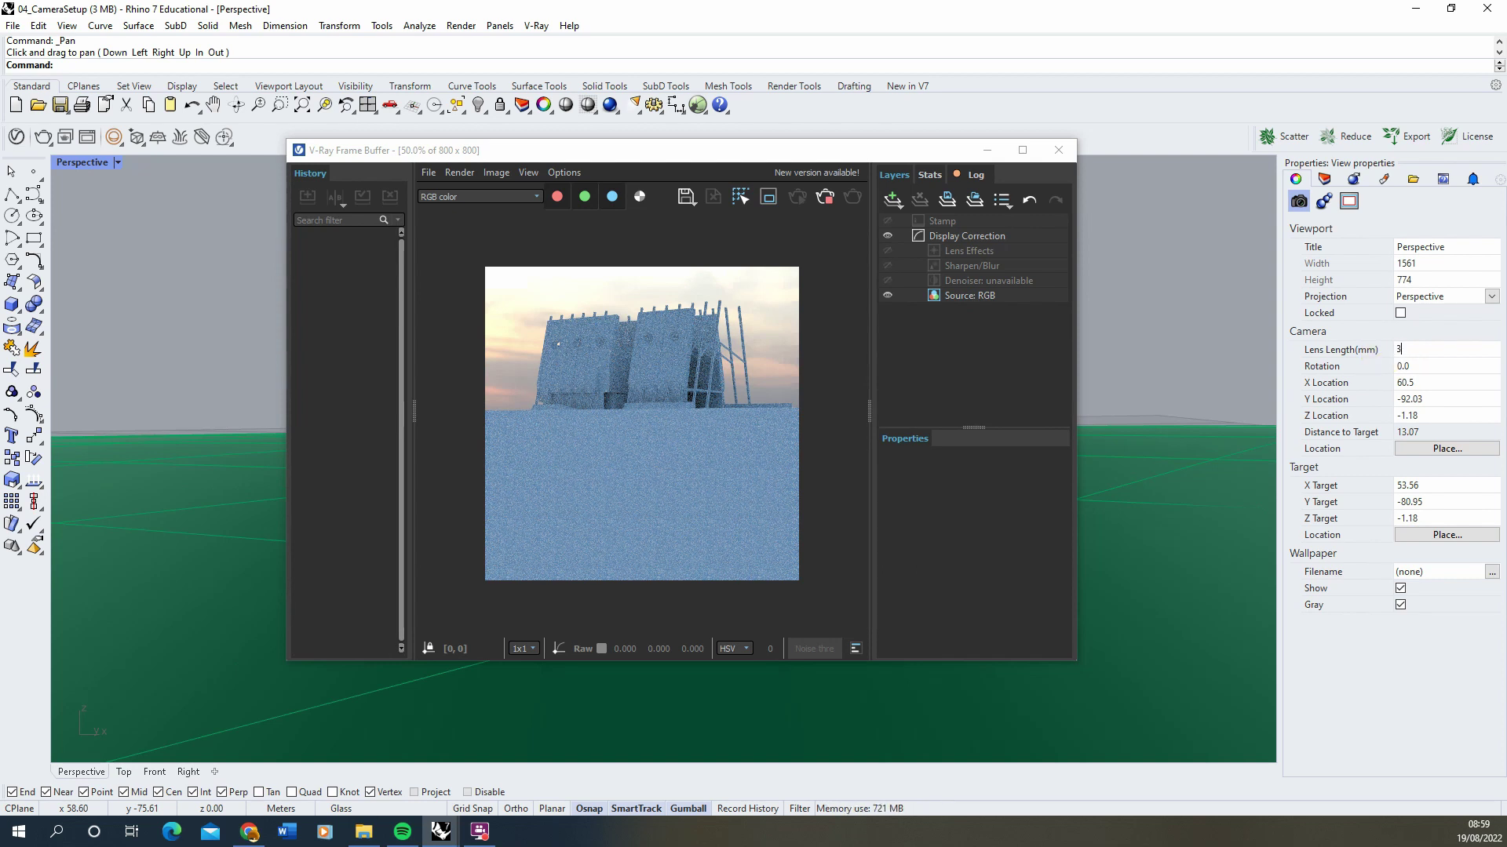
pyautogui.write('0')
pyautogui.press('Return')
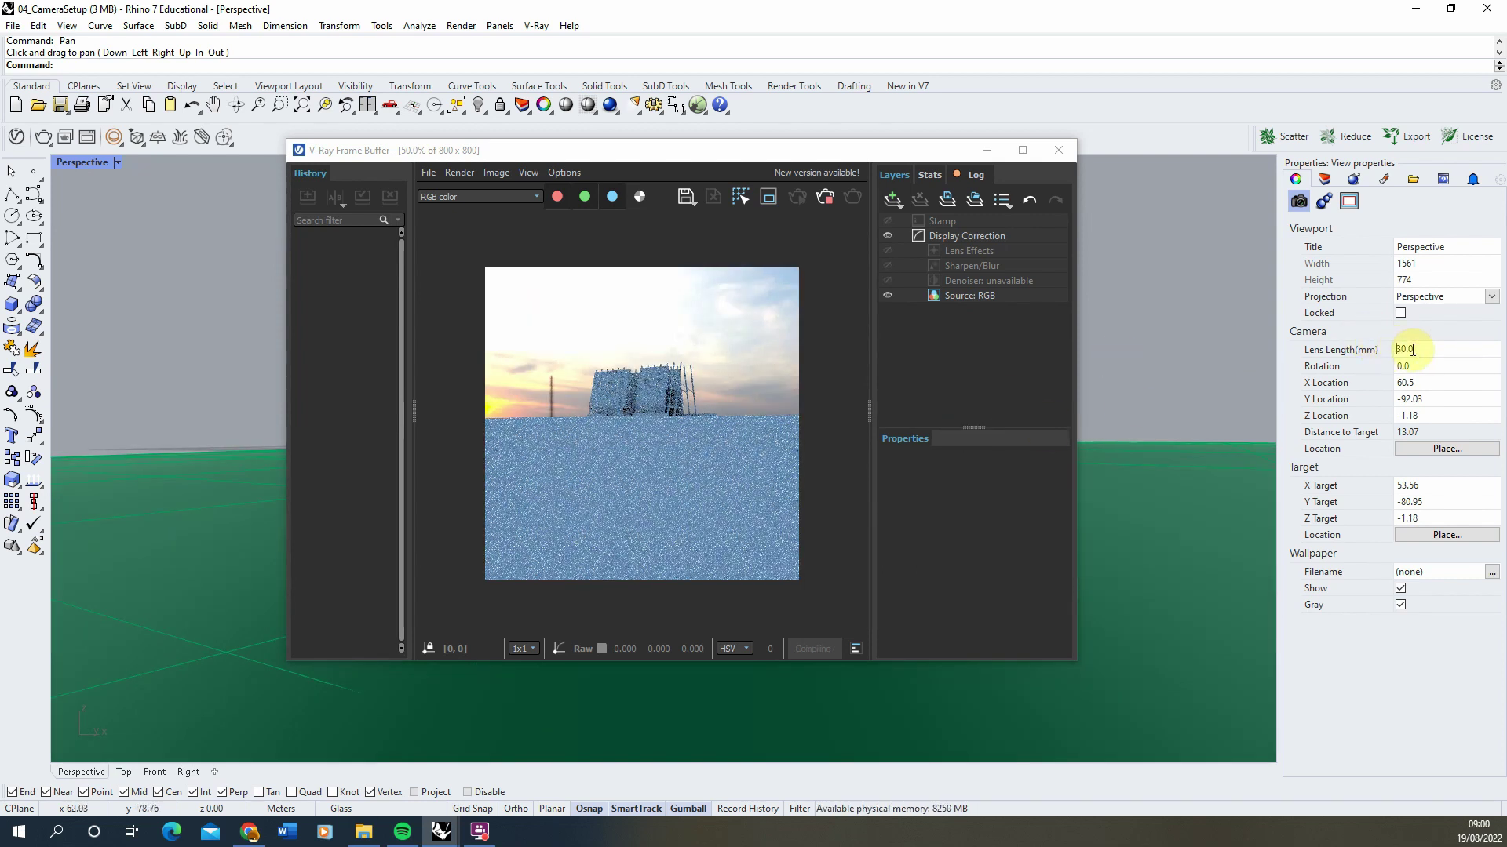
# Step: Return the camera lens length to 50 mm and fine-tune it to 52 mm
pyautogui.doubleClick(1413, 350)
pyautogui.write('50')
pyautogui.press('Return')
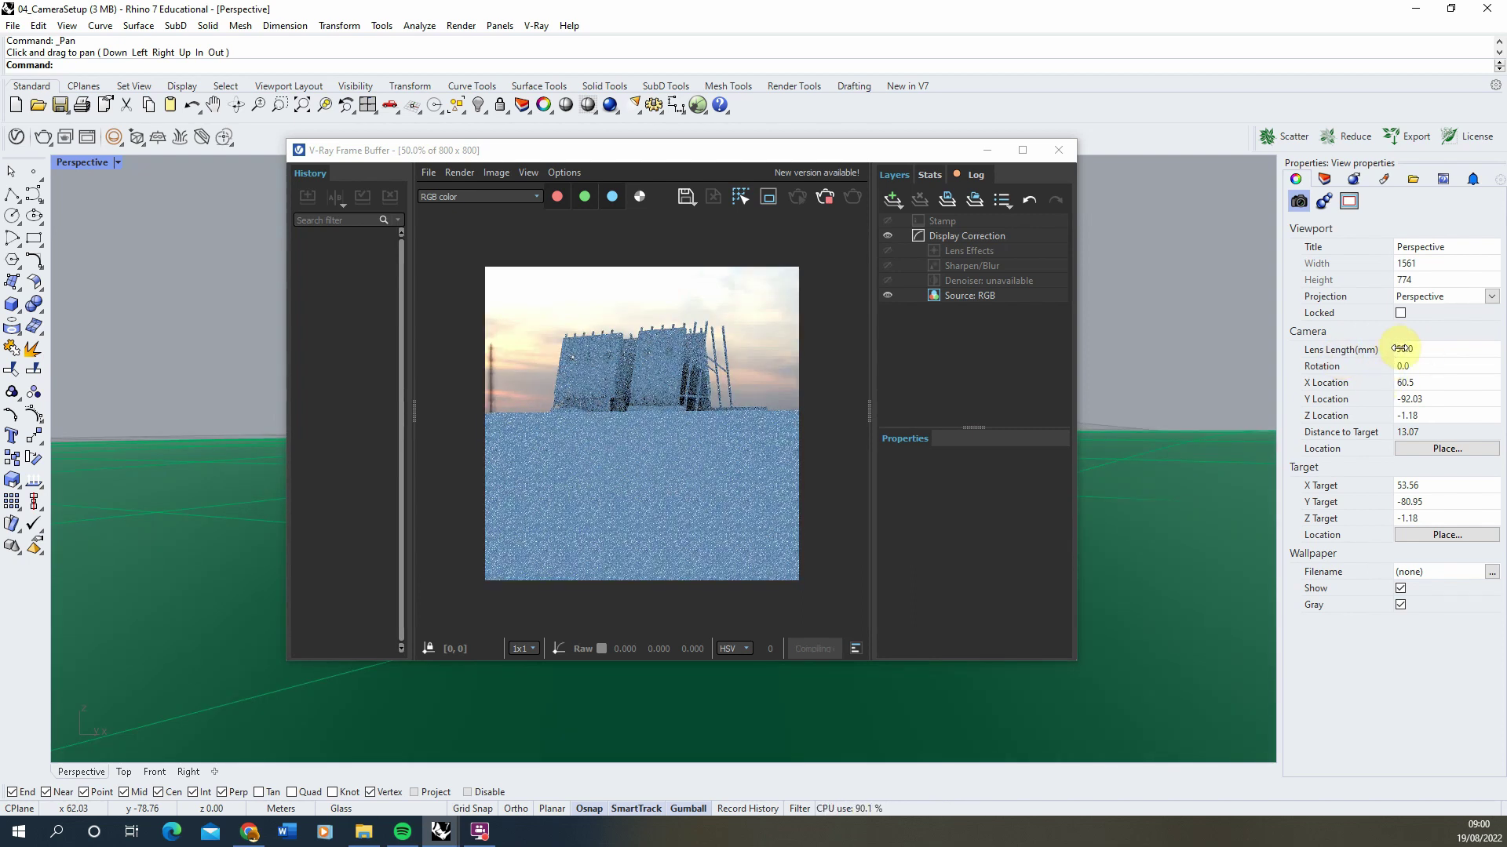
pyautogui.click(1405, 349)
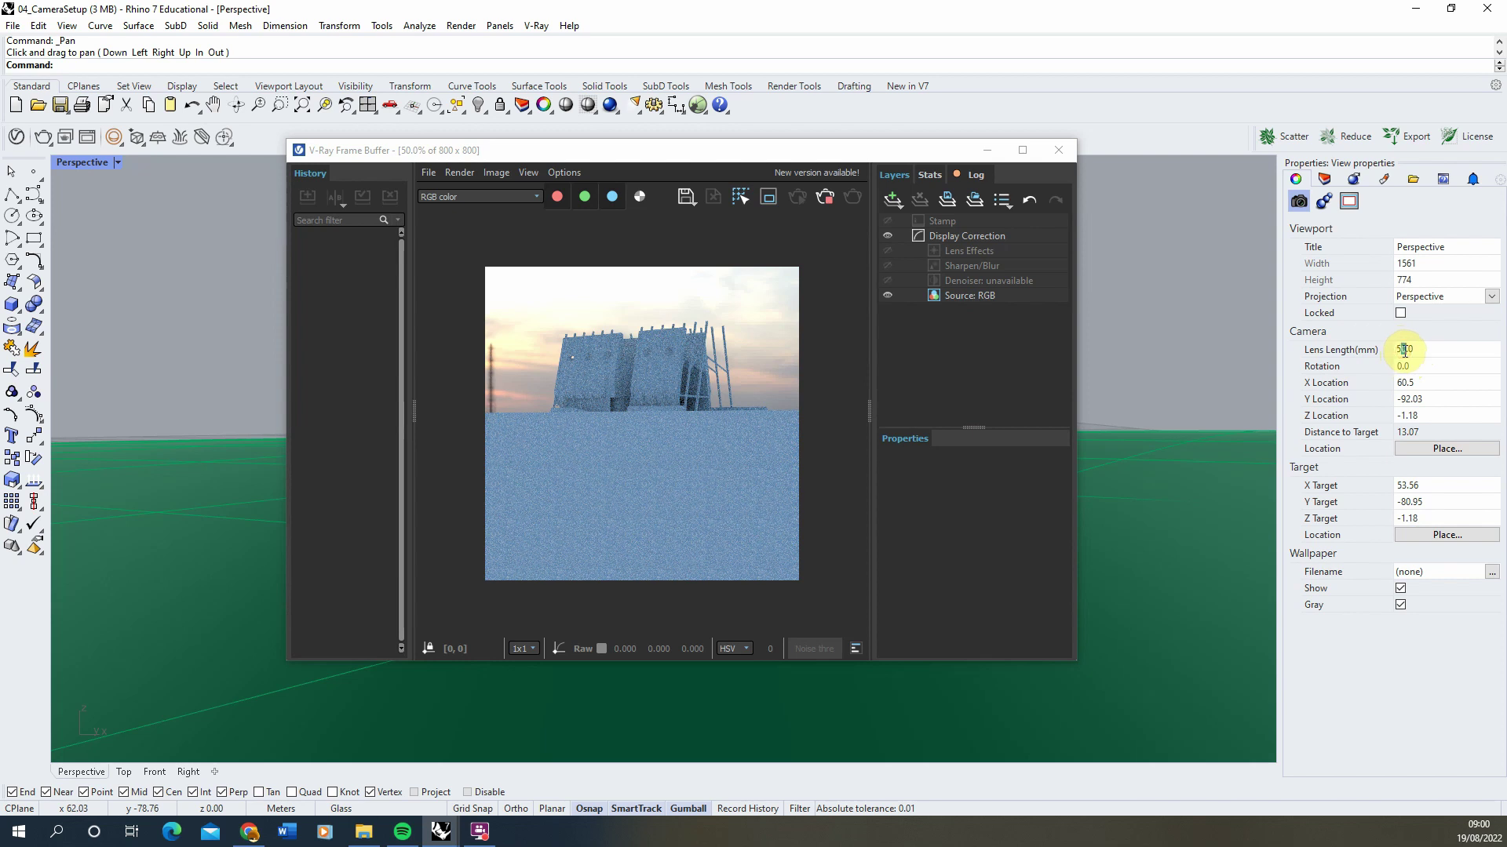
pyautogui.press('Return')
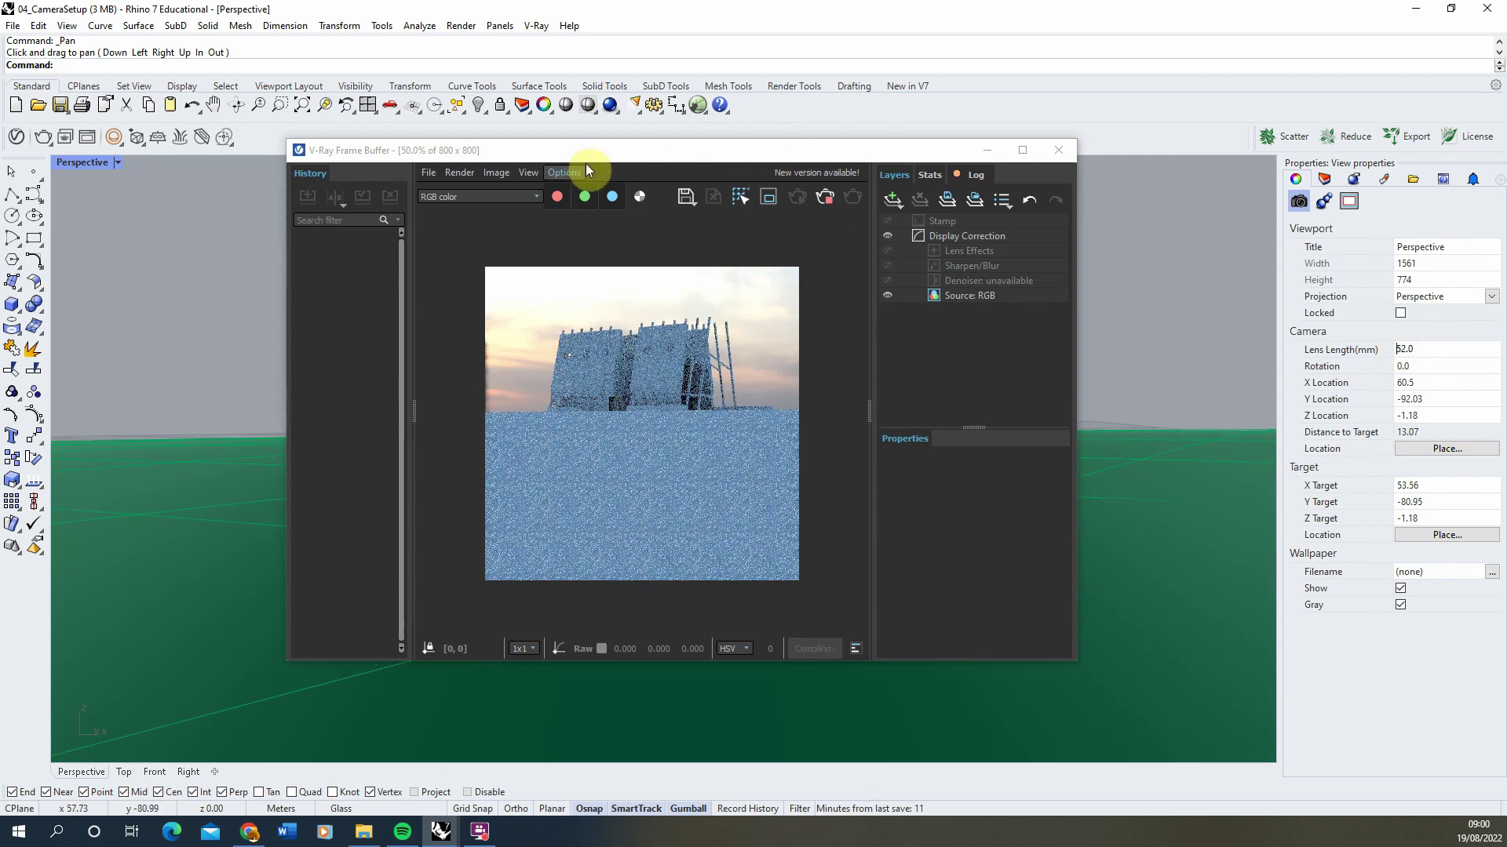
# Step: Move the frame buffer off the building and pan the perspective camera slightly to refine the building's position in the interactive render
pyautogui.moveTo(617, 155); pyautogui.dragTo(902, 166)
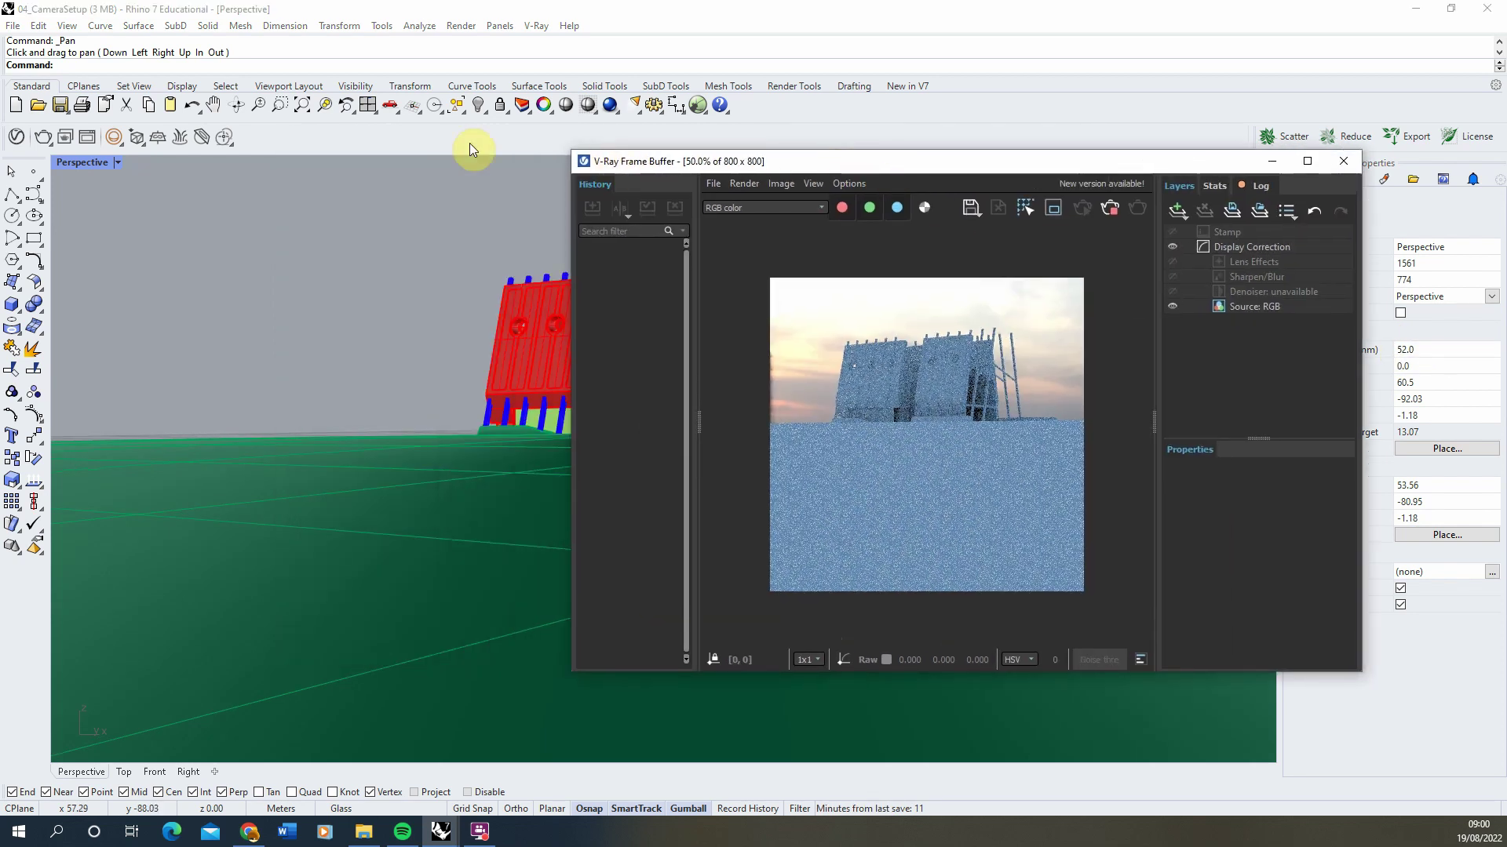
pyautogui.click(212, 107)
pyautogui.moveTo(441, 319)
pyautogui.mouseDown()
pyautogui.moveTo(444, 341)
pyautogui.moveTo(428, 336)
pyautogui.mouseUp()
pyautogui.press('Escape')
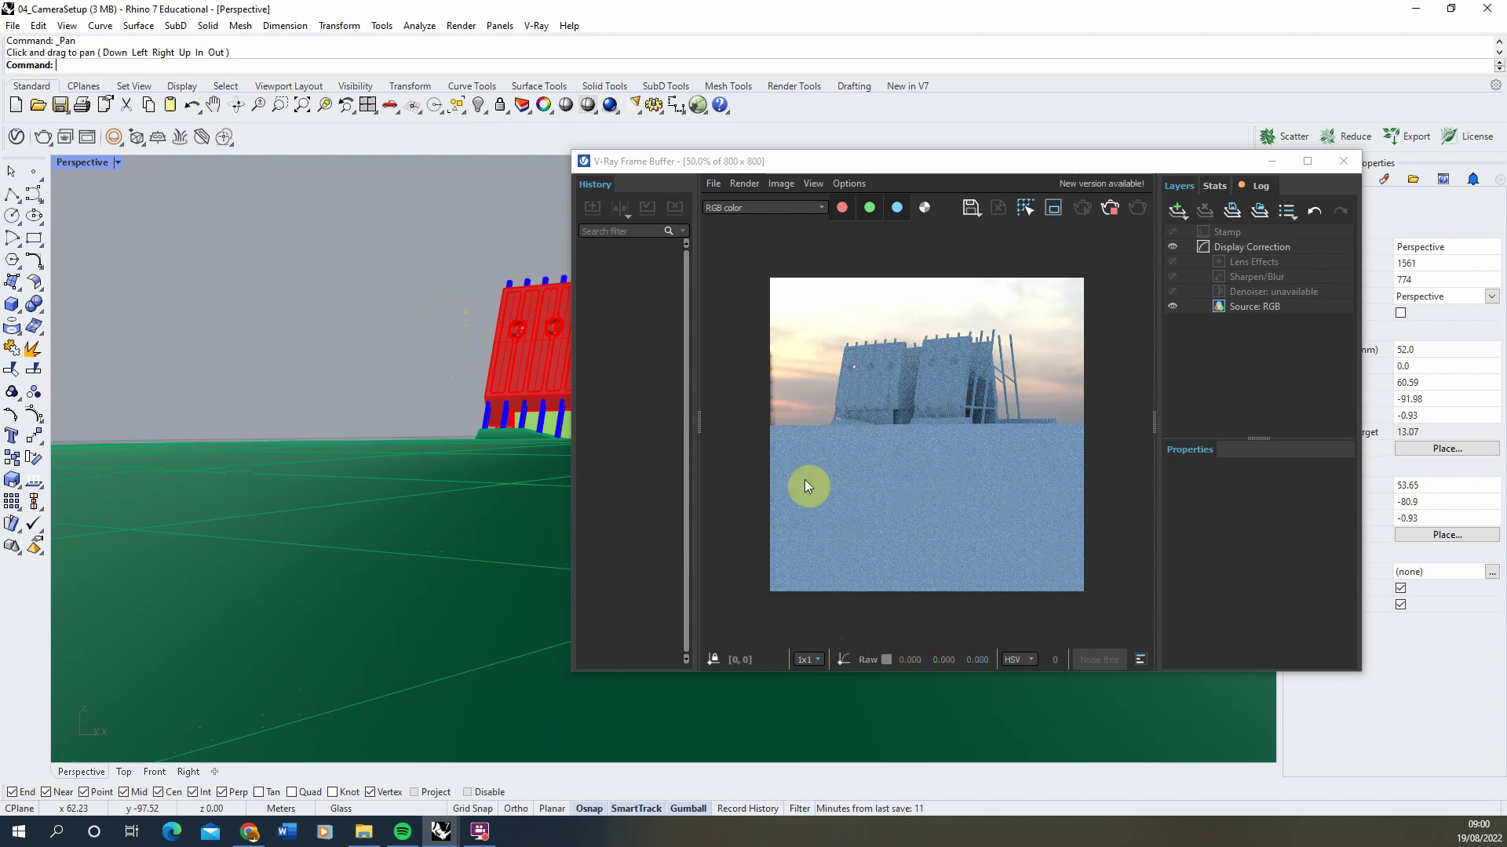
pyautogui.click(212, 109)
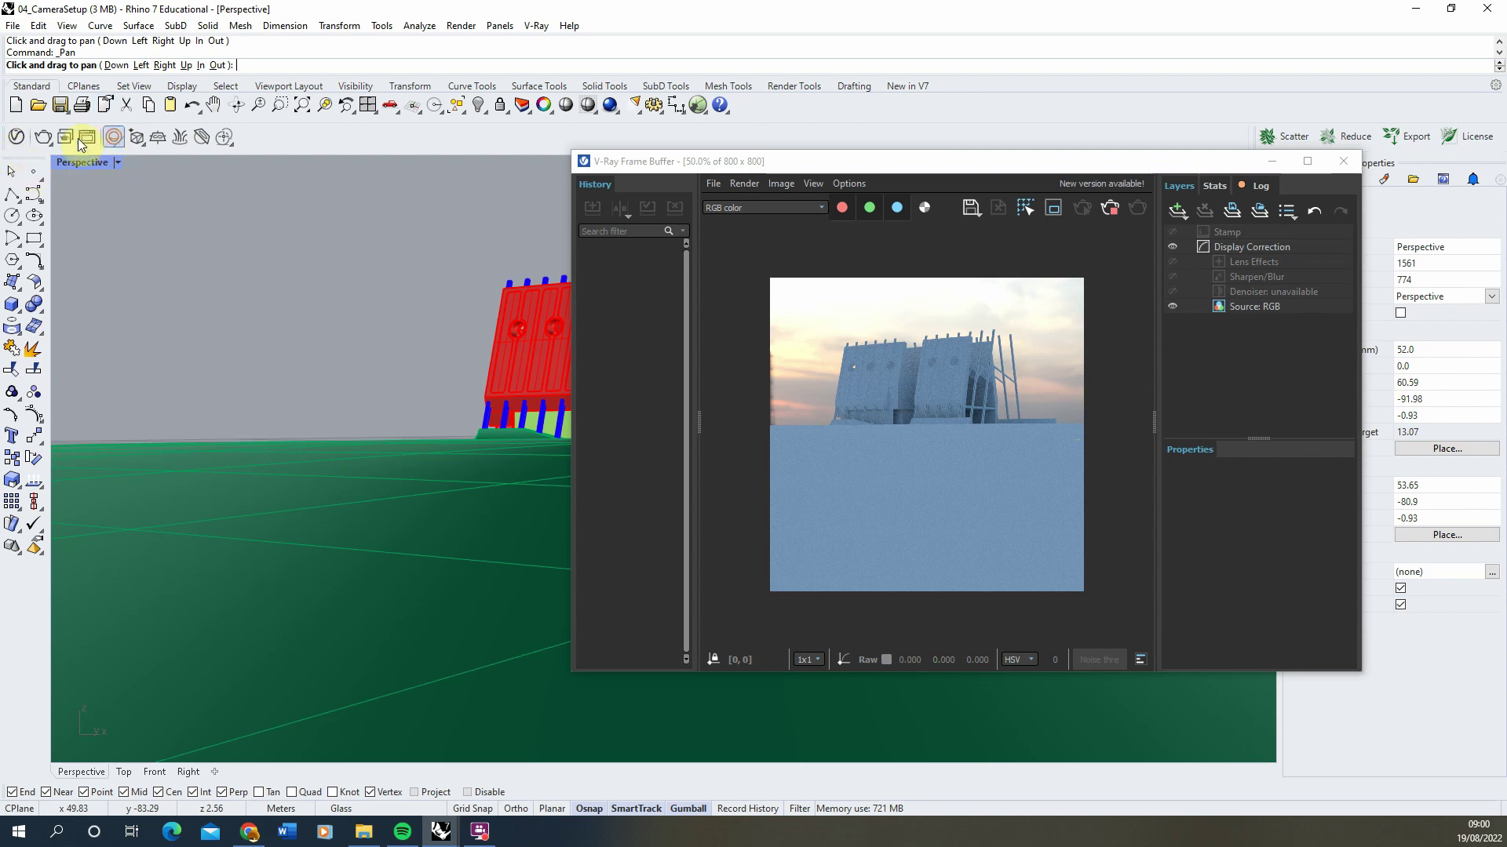
# Step: Enable Safe Frame in the V-Ray render output settings and clear the floating windows away from the viewport
pyautogui.click(19, 138)
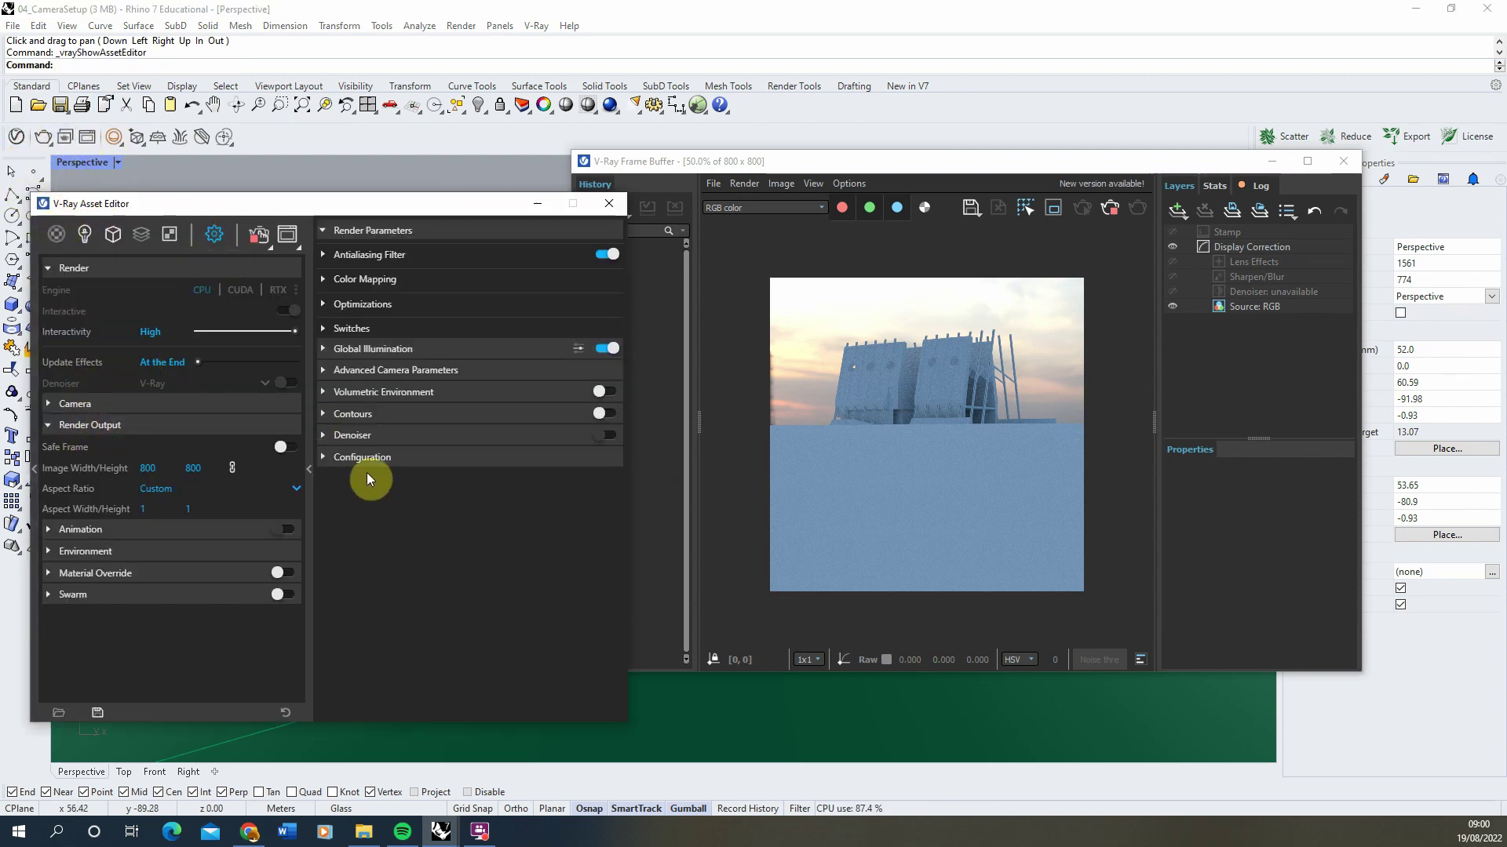
pyautogui.click(292, 449)
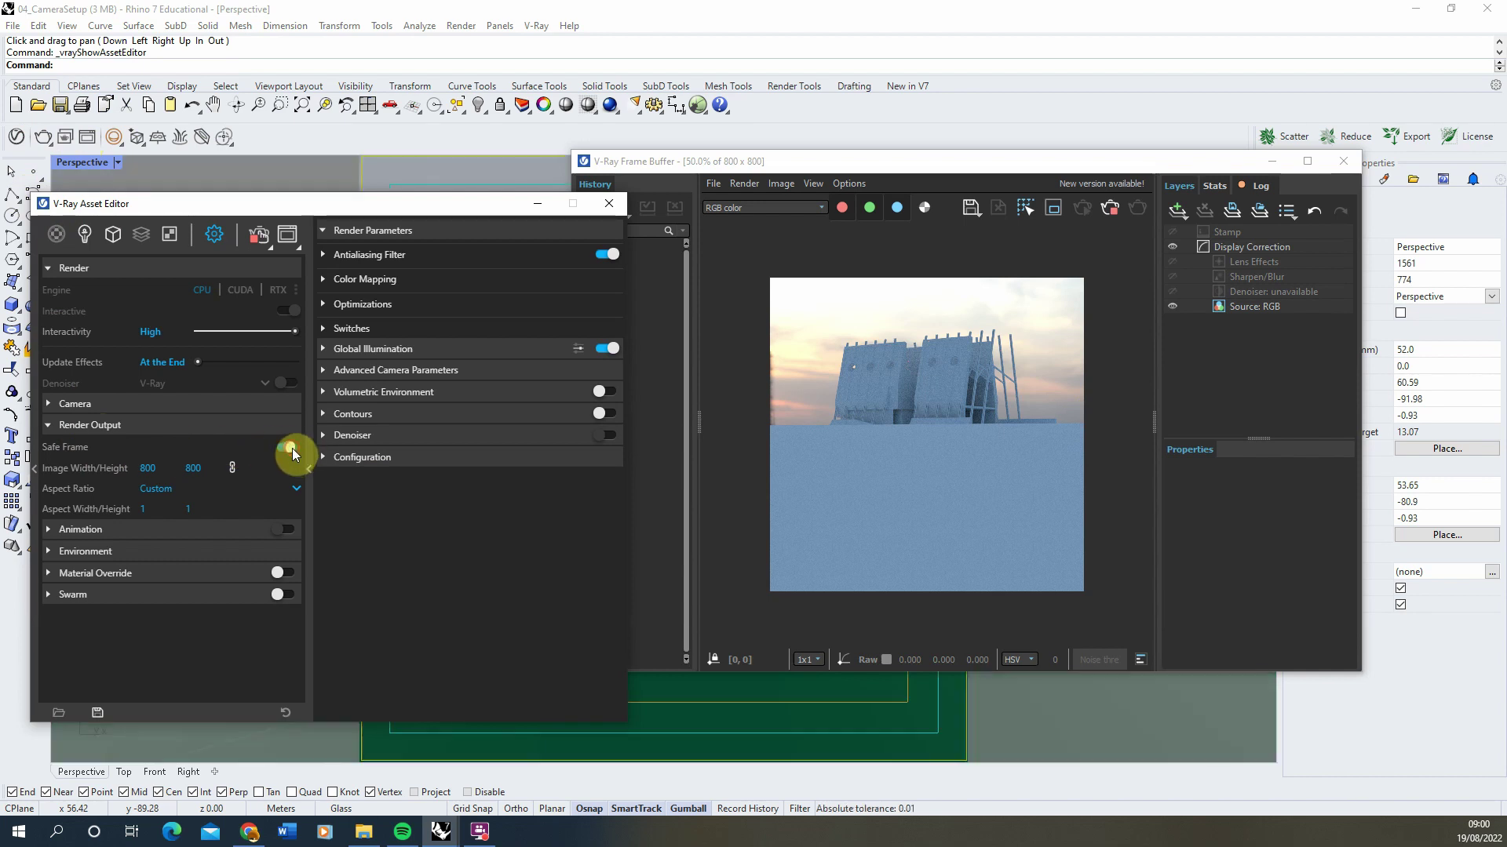
pyautogui.click(531, 206)
pyautogui.moveTo(780, 161); pyautogui.dragTo(1255, 191)
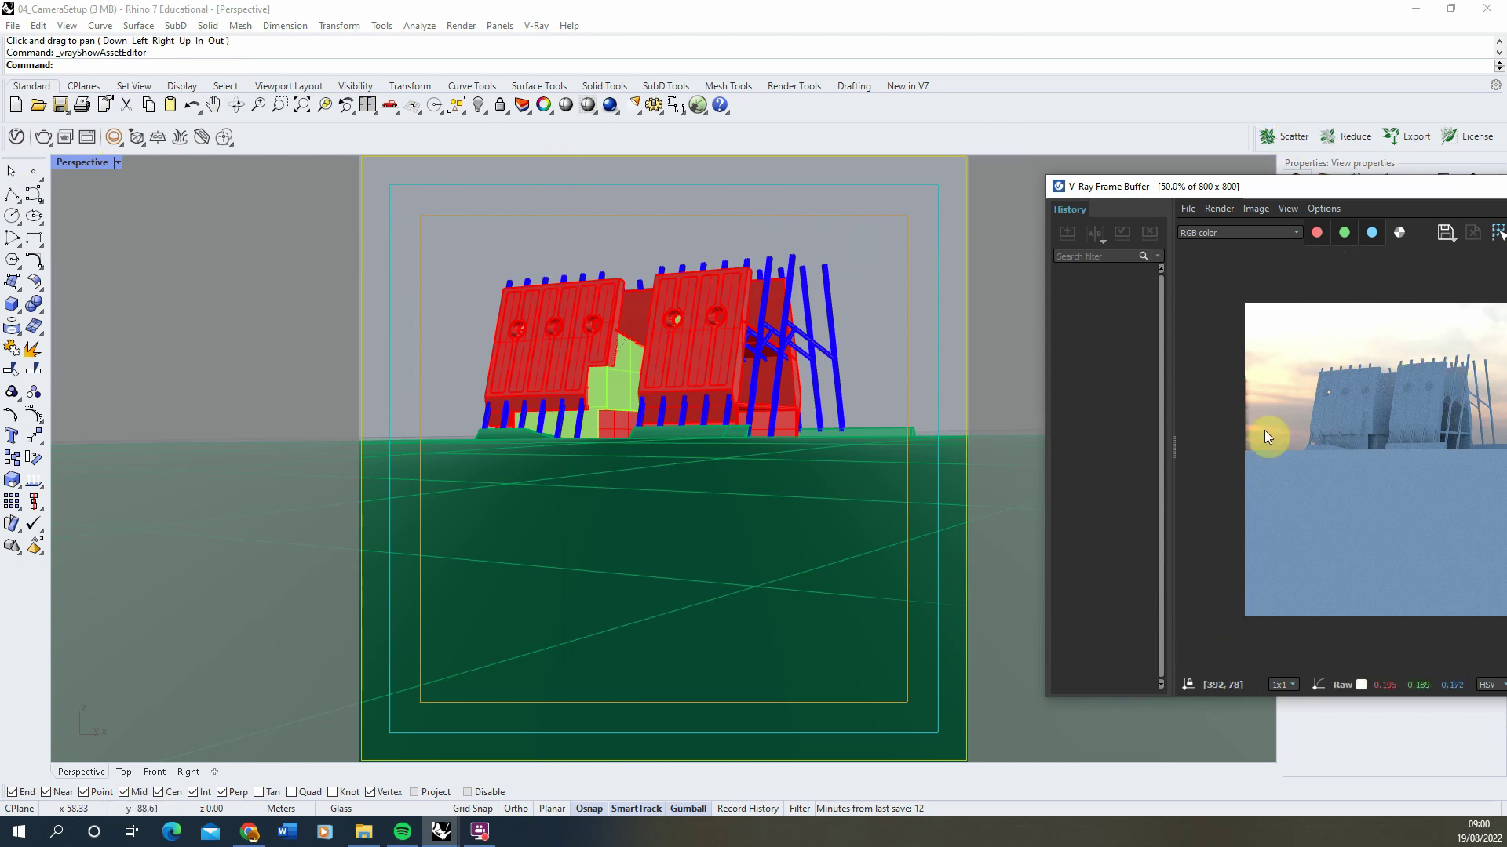
# Step: Fine-tune the building's framing inside the safe frame with Pan and dynamic Zoom, check it in the frame buffer, and minimize the buffer
pyautogui.click(213, 105)
pyautogui.moveTo(653, 398); pyautogui.dragTo(663, 366)
pyautogui.click(257, 105)
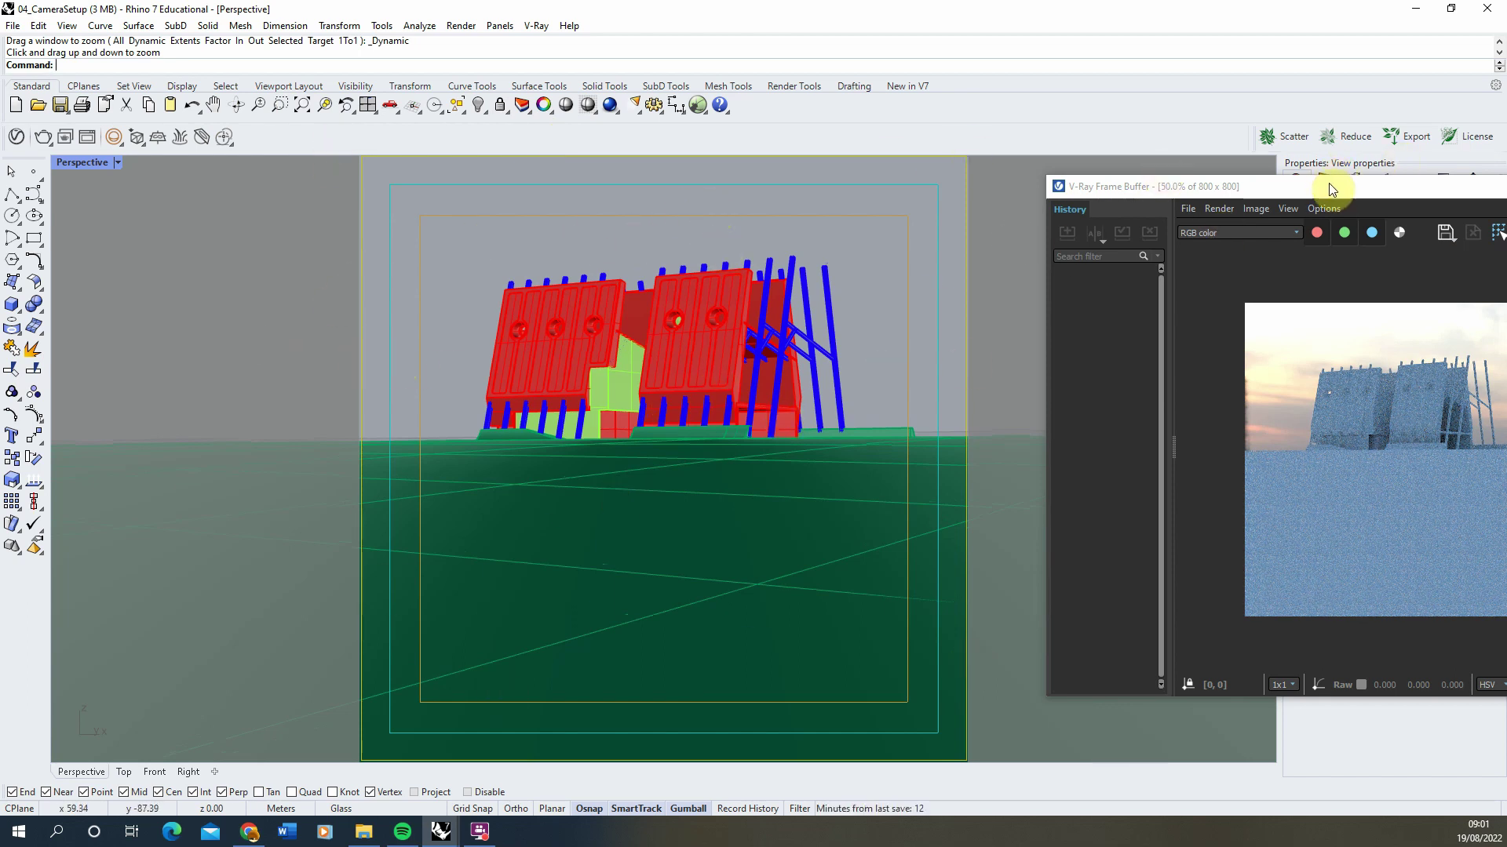
pyautogui.moveTo(1332, 191); pyautogui.dragTo(605, 199)
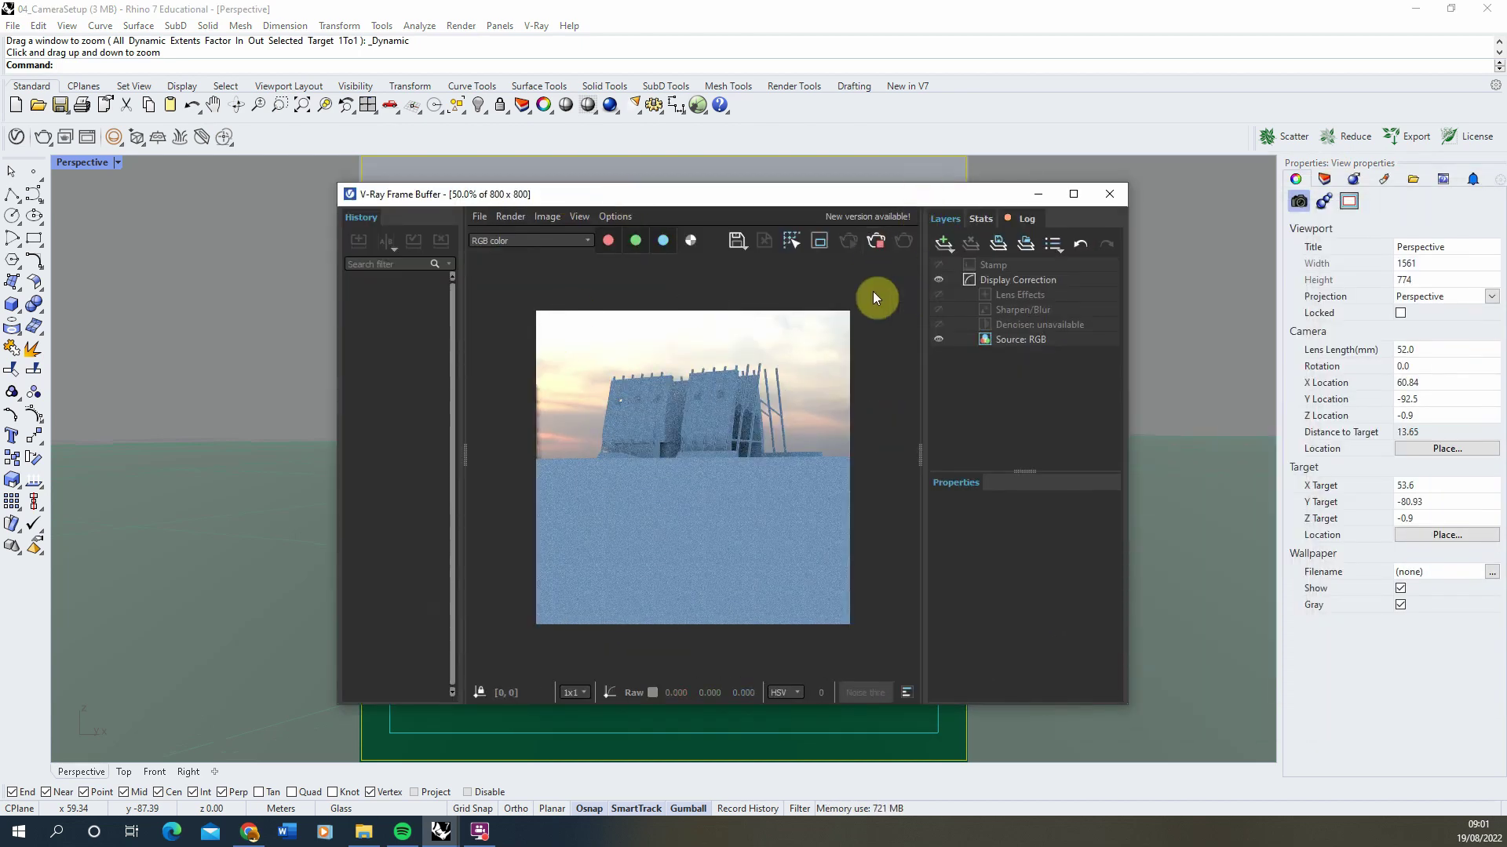
pyautogui.click(1040, 195)
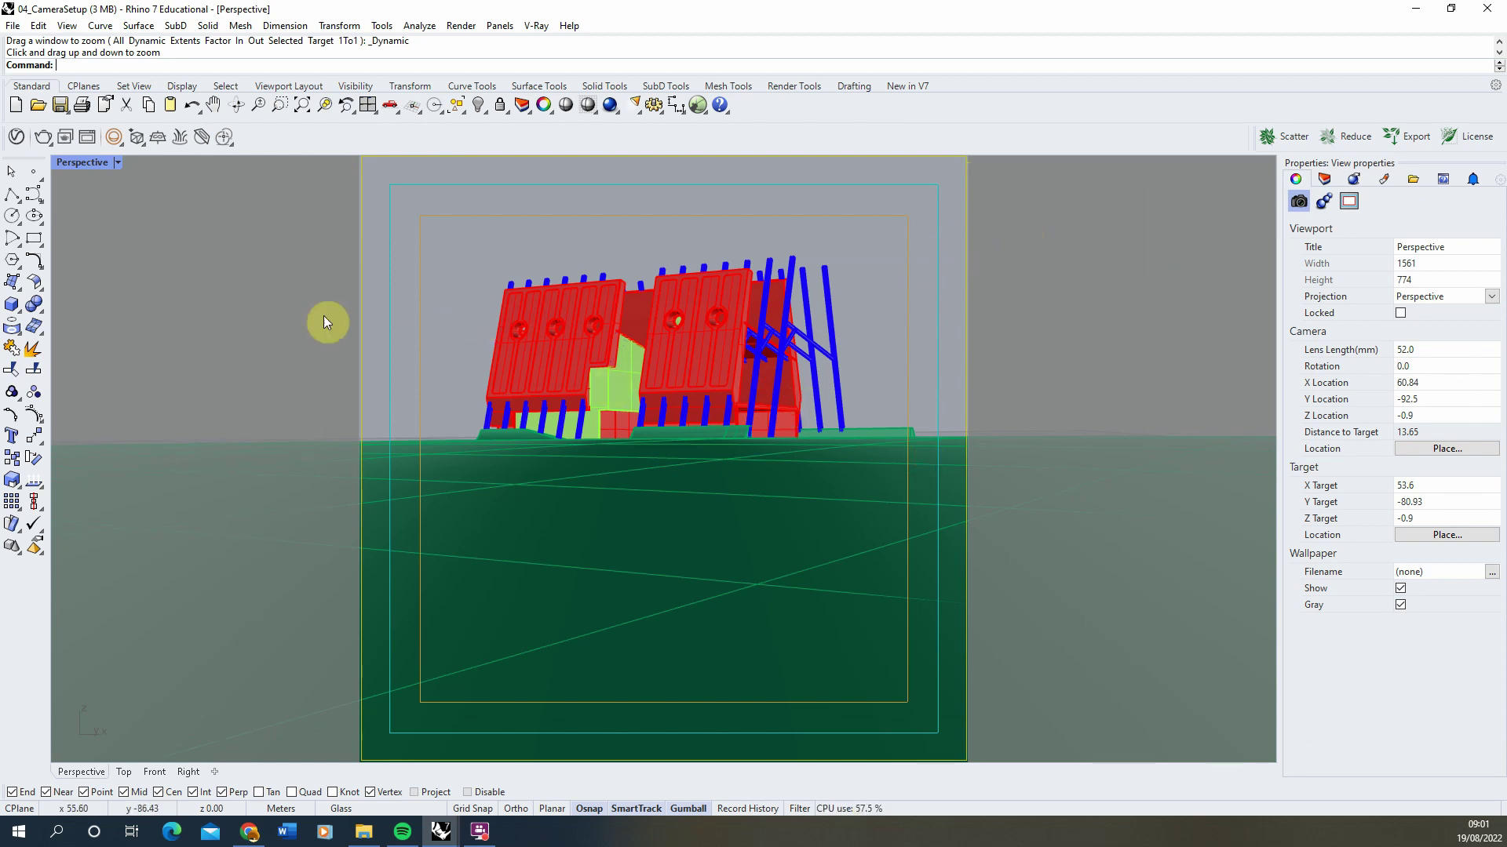
# Step: Open the Named Views manager and dock it beside the viewport properties
pyautogui.click(67, 27)
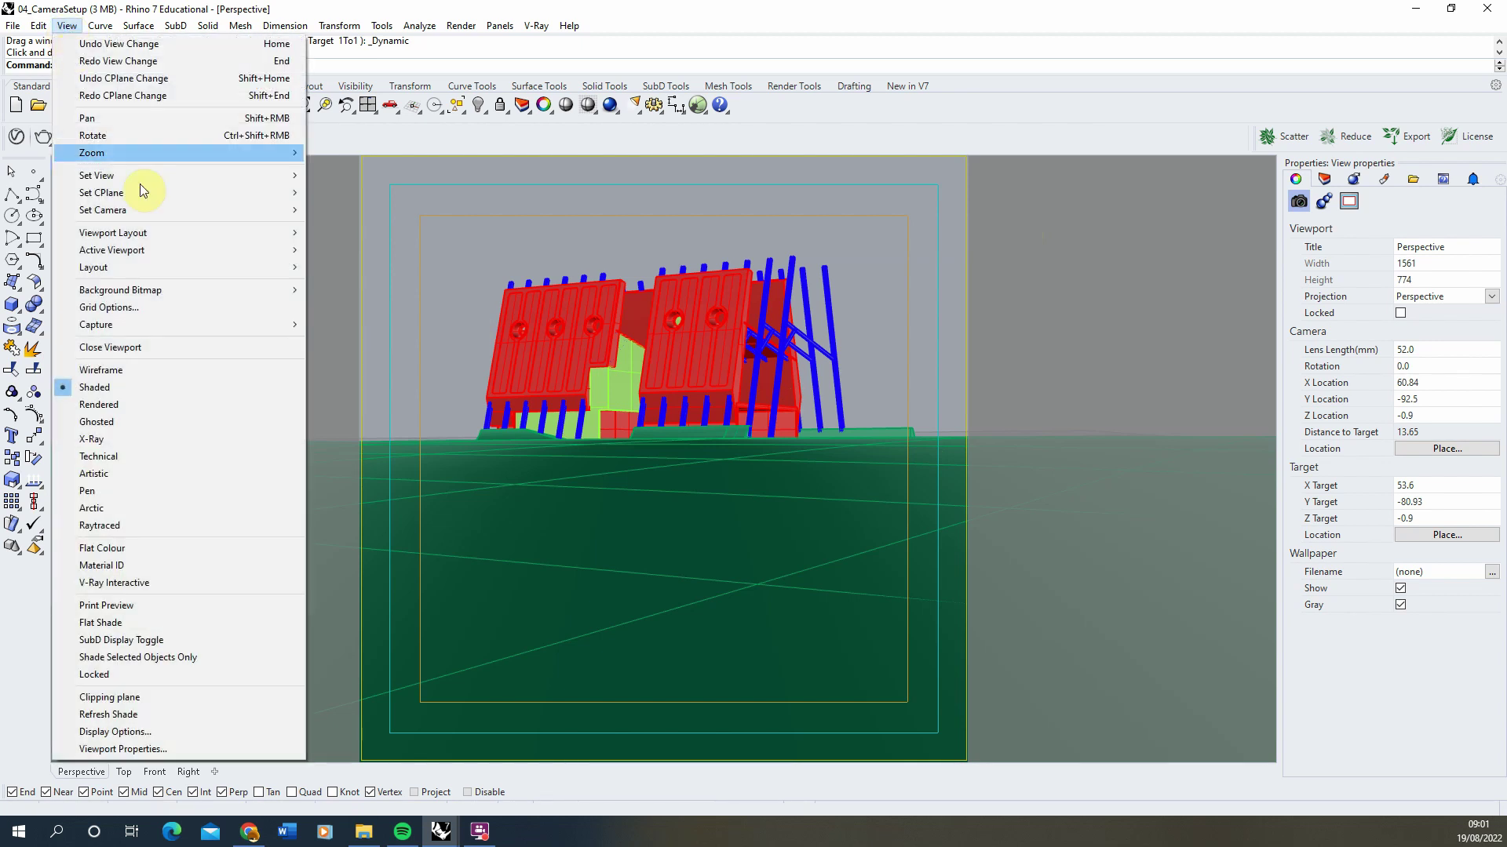
pyautogui.moveTo(135, 172)
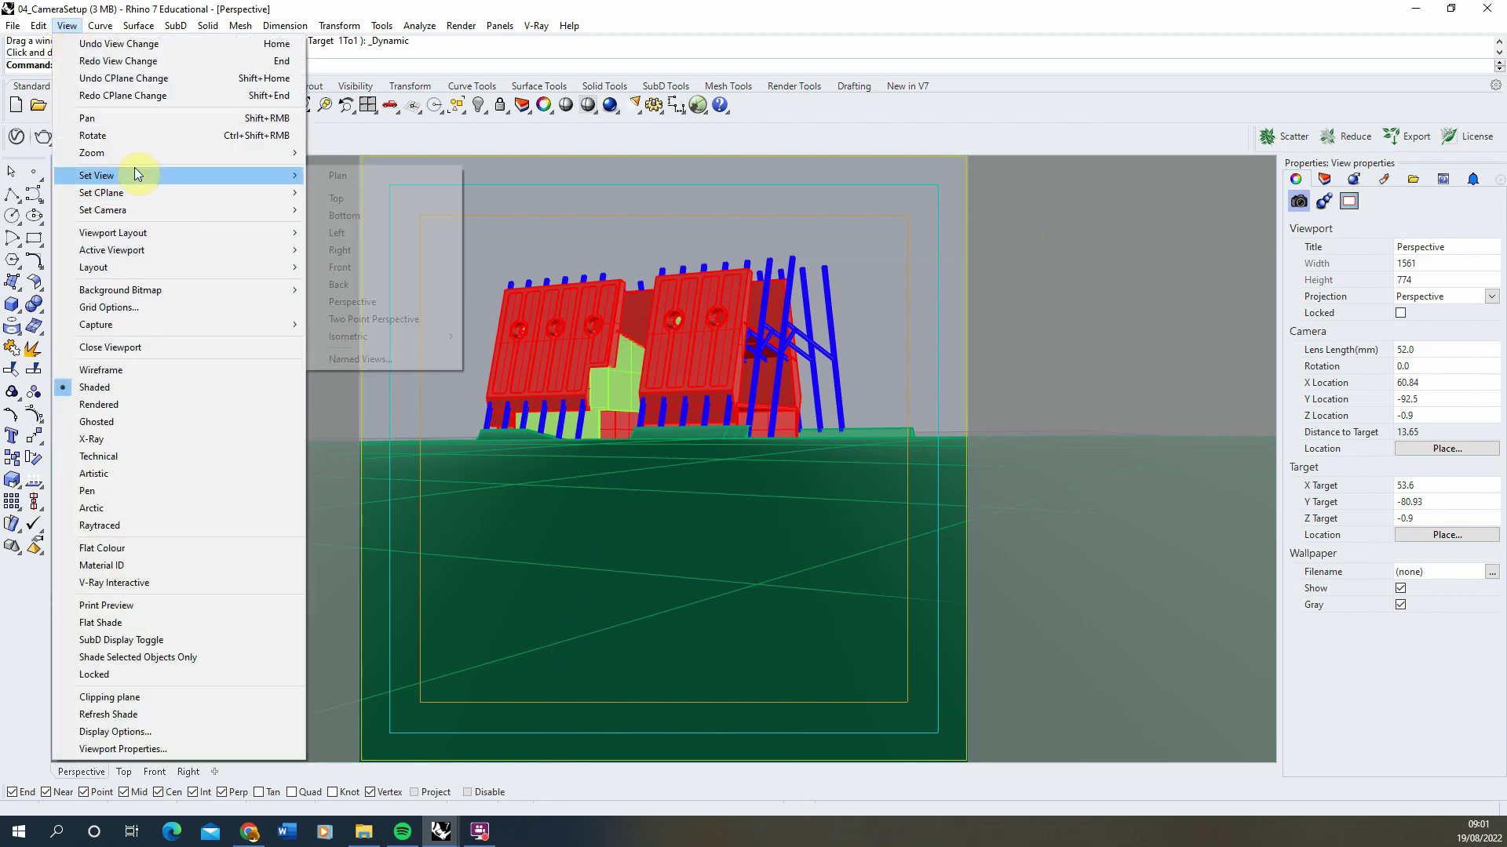
pyautogui.click(361, 360)
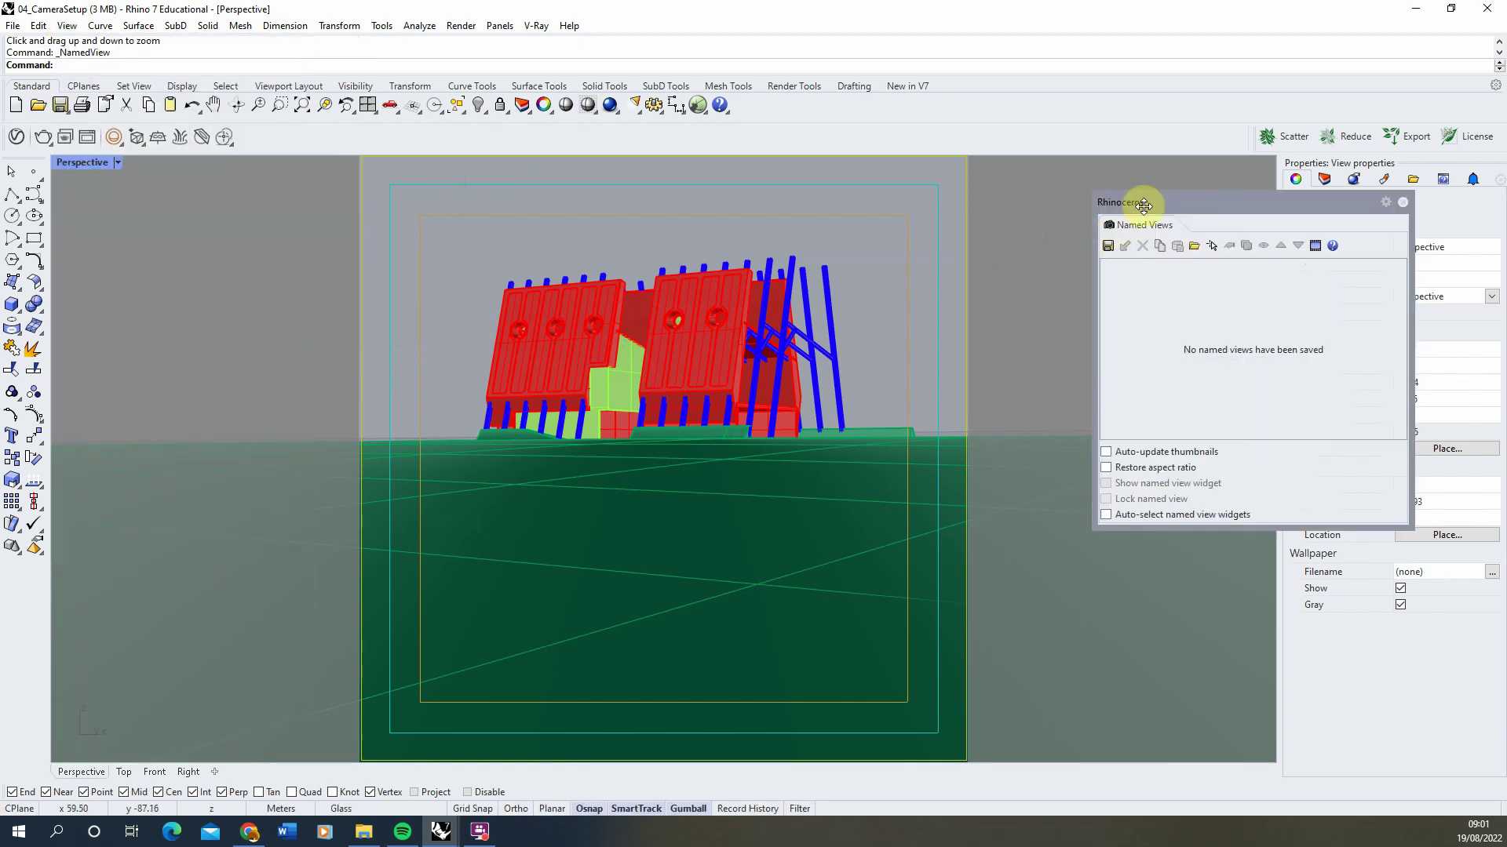
pyautogui.moveTo(1144, 203); pyautogui.dragTo(1291, 237)
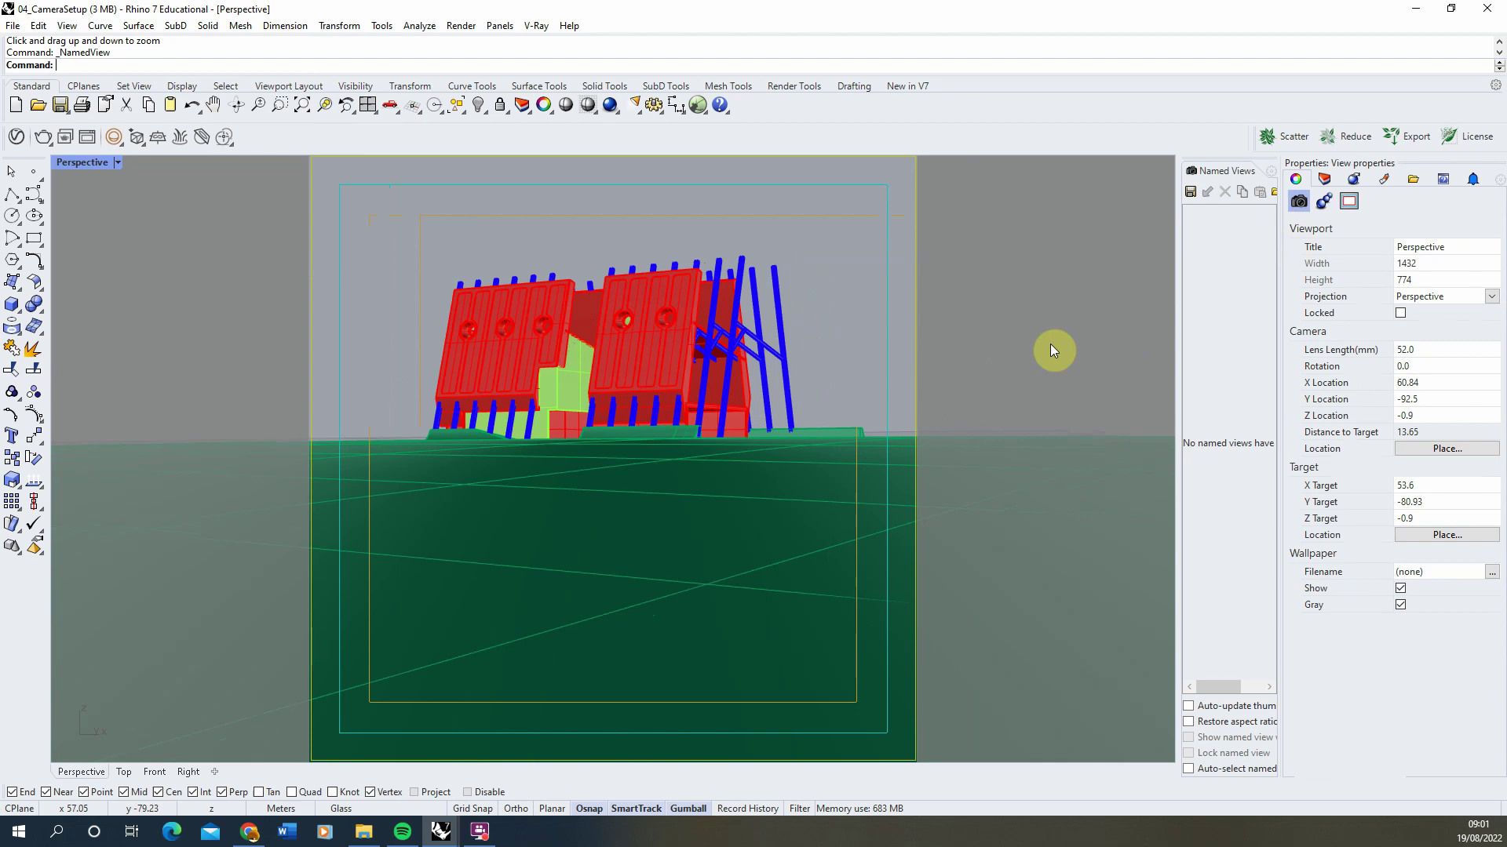
# Step: Save the current perspective viewport as a named view called Camera1
pyautogui.click(1191, 192)
pyautogui.write('C')
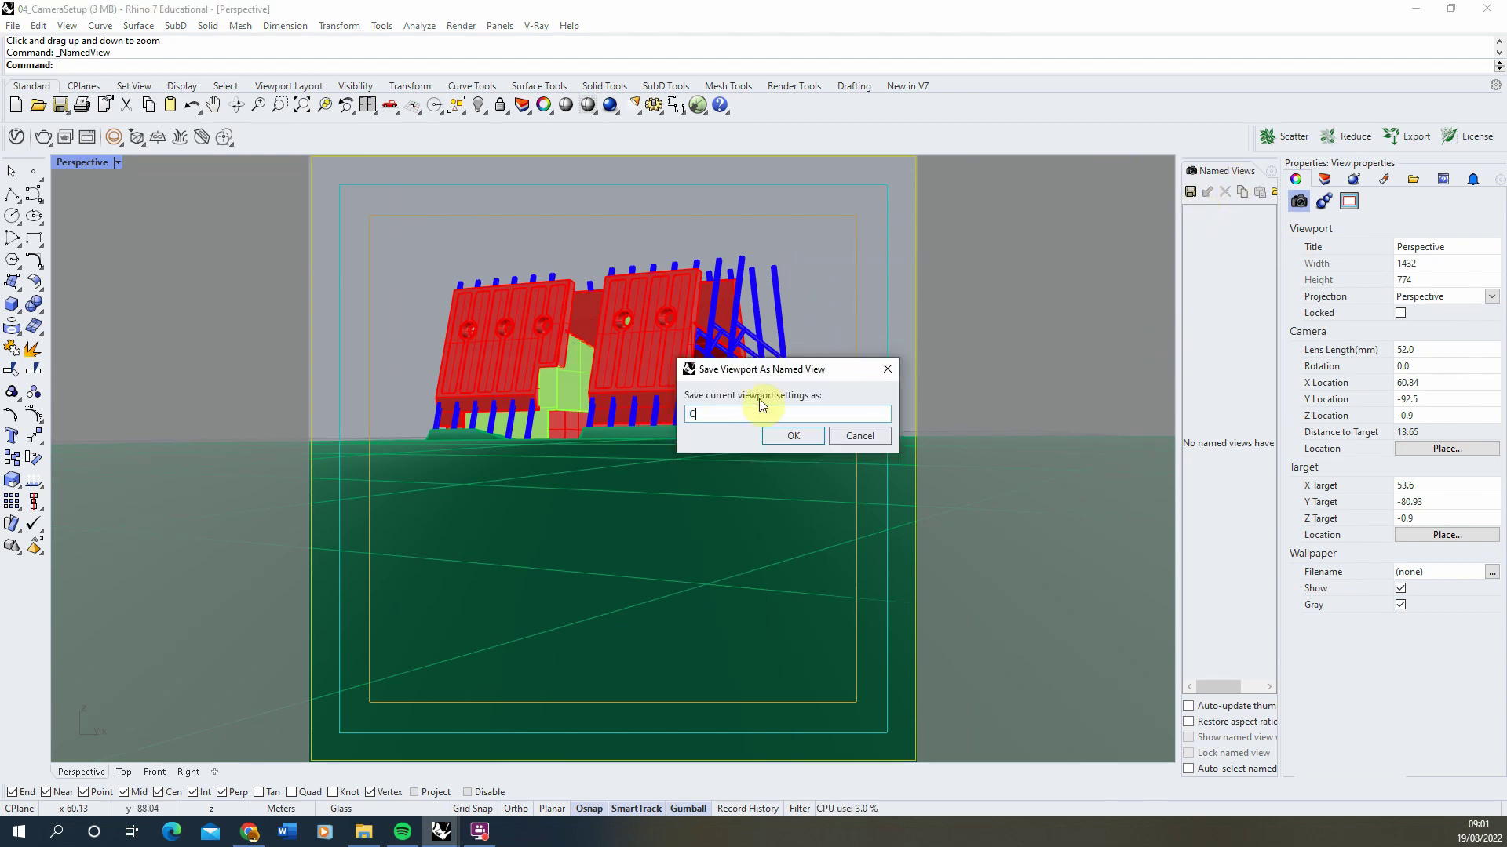
pyautogui.write('amera1')
pyautogui.click(807, 437)
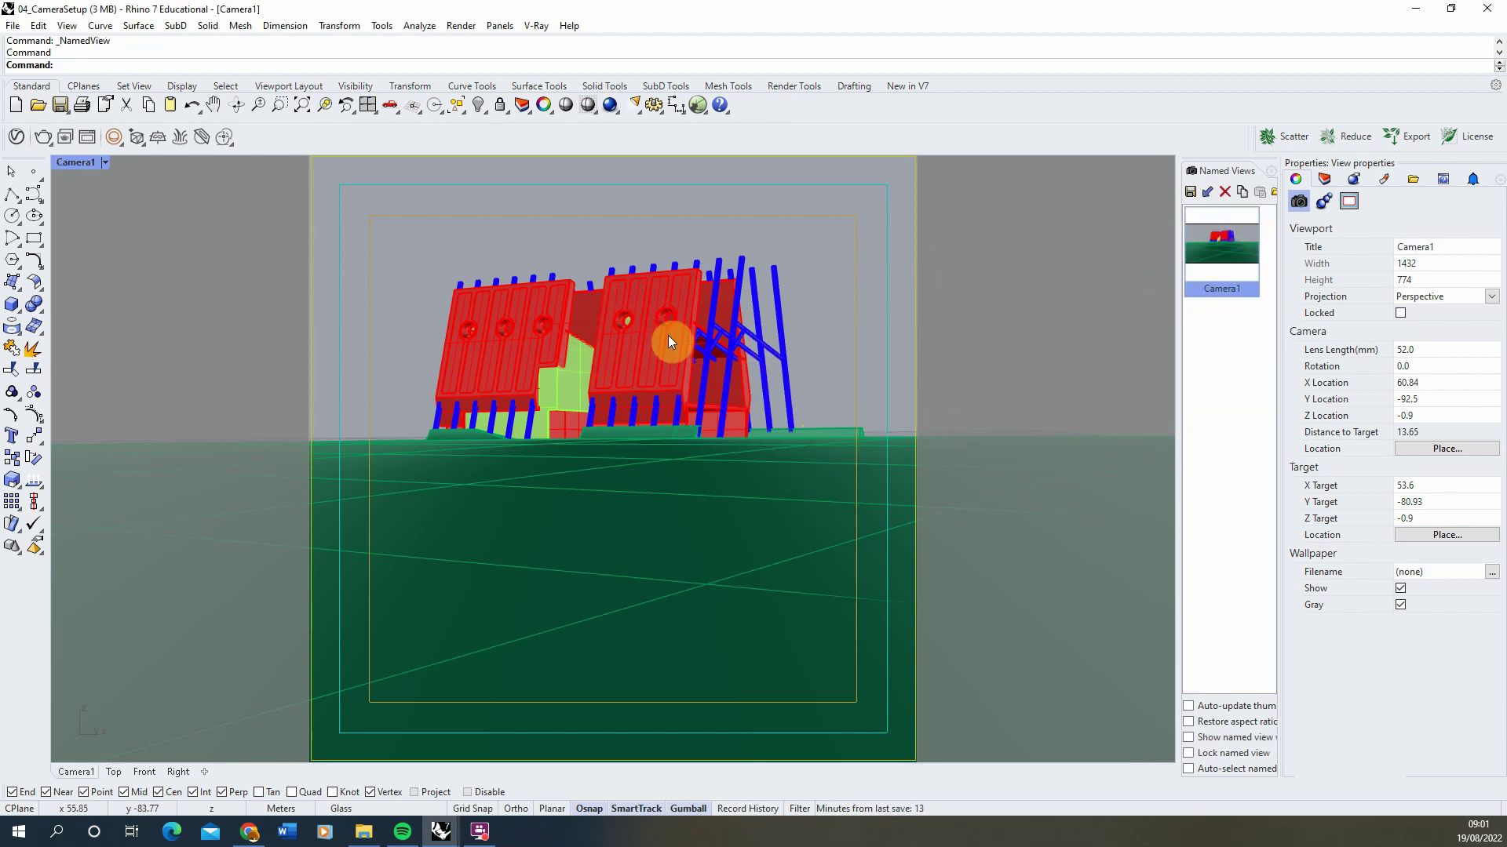
# Step: Test the saved Camera1 view by orbiting away from the building and restoring the named view
pyautogui.moveTo(672, 340); pyautogui.dragTo(811, 337, button='right')
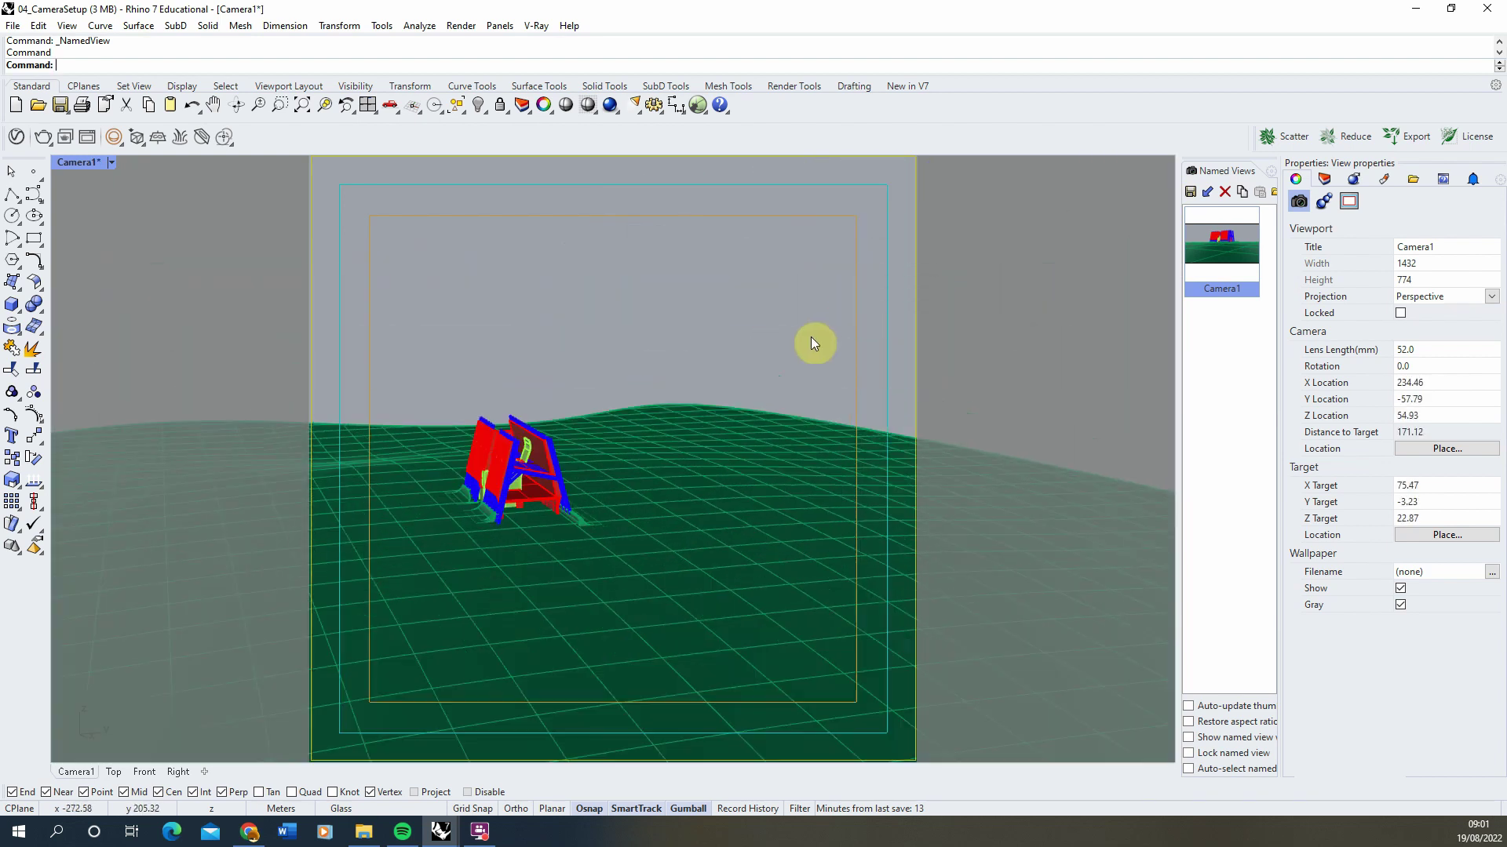
pyautogui.scroll(2, 492, 487)
pyautogui.click(507, 468)
pyautogui.click(673, 296)
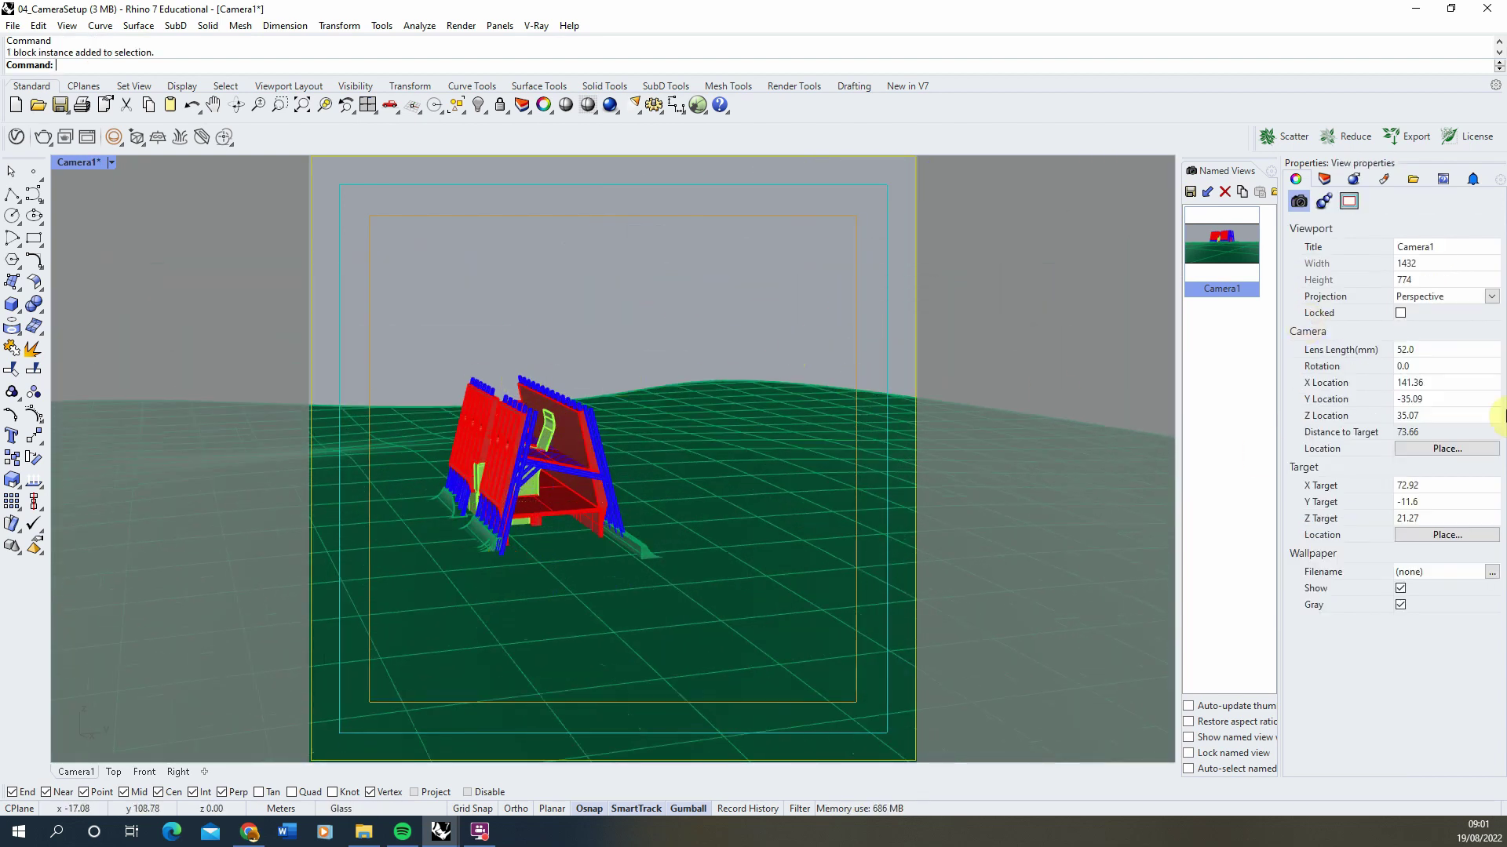
pyautogui.doubleClick(1219, 251)
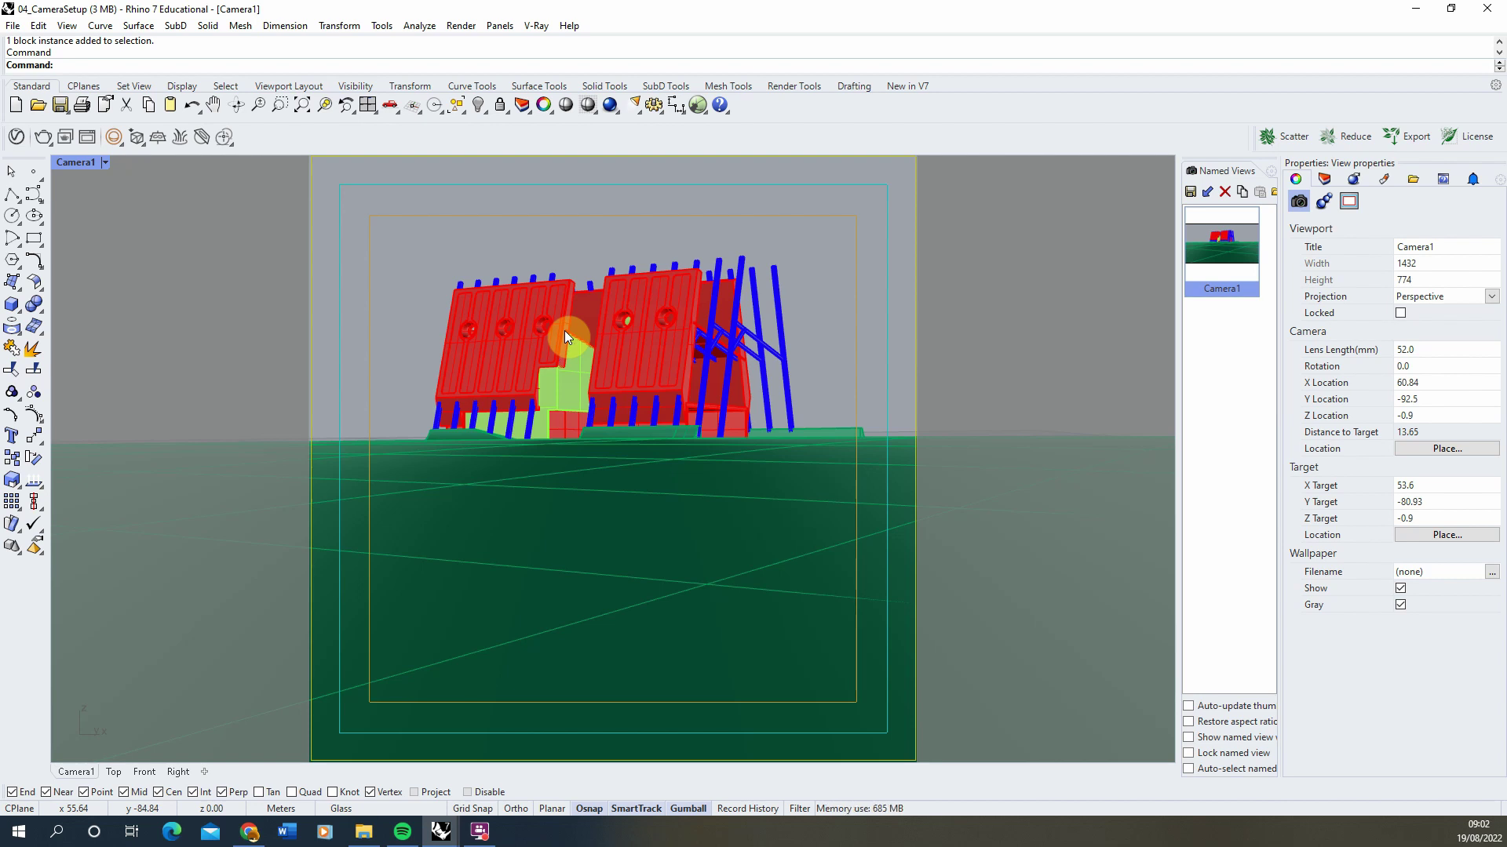
# Step: Disable Safe Frame in the V-Ray render output settings and minimize the asset editor
pyautogui.click(15, 137)
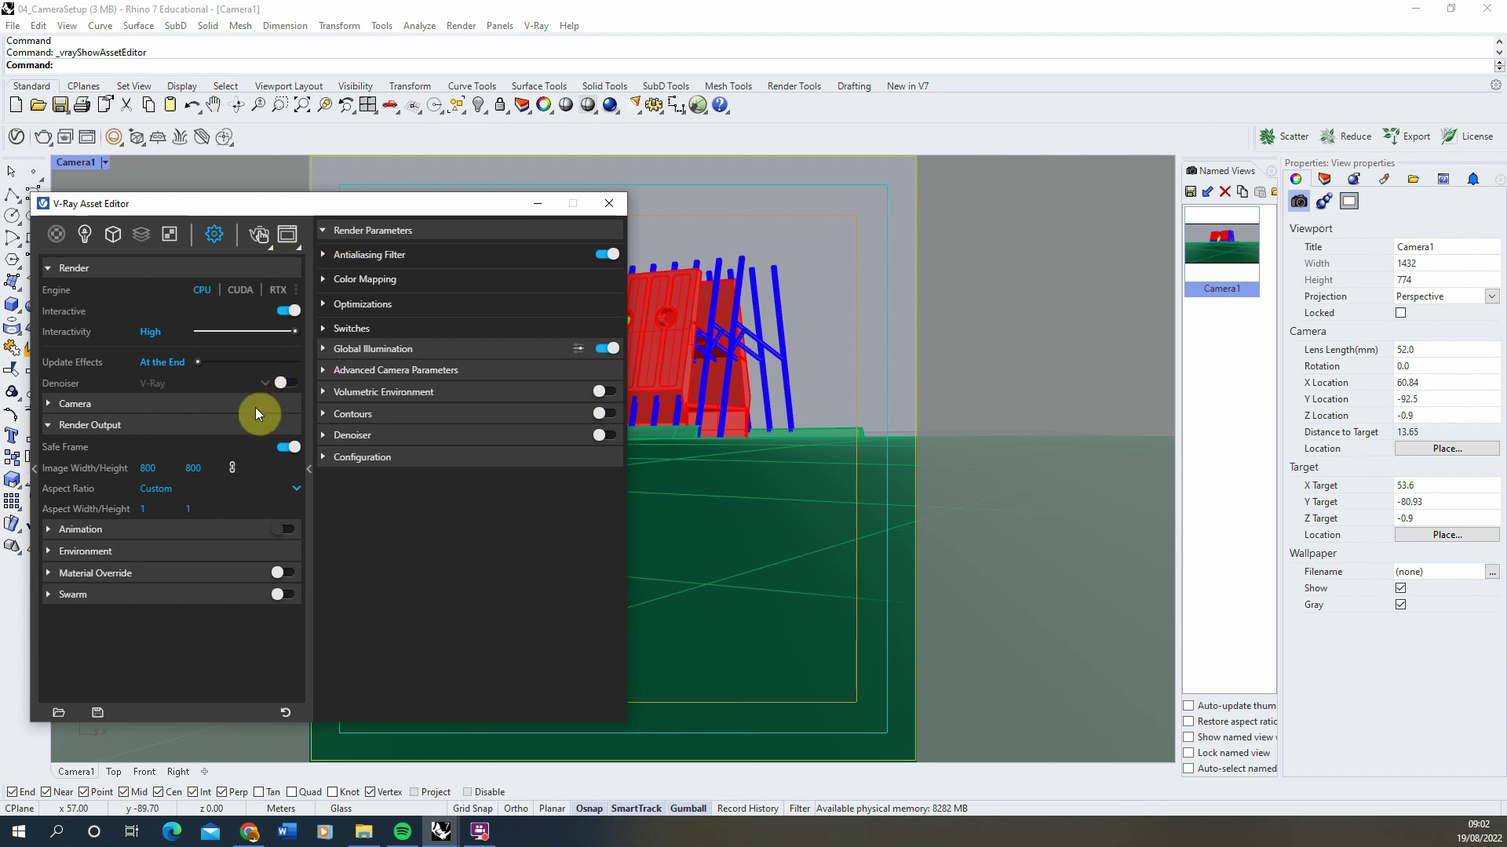
pyautogui.click(288, 446)
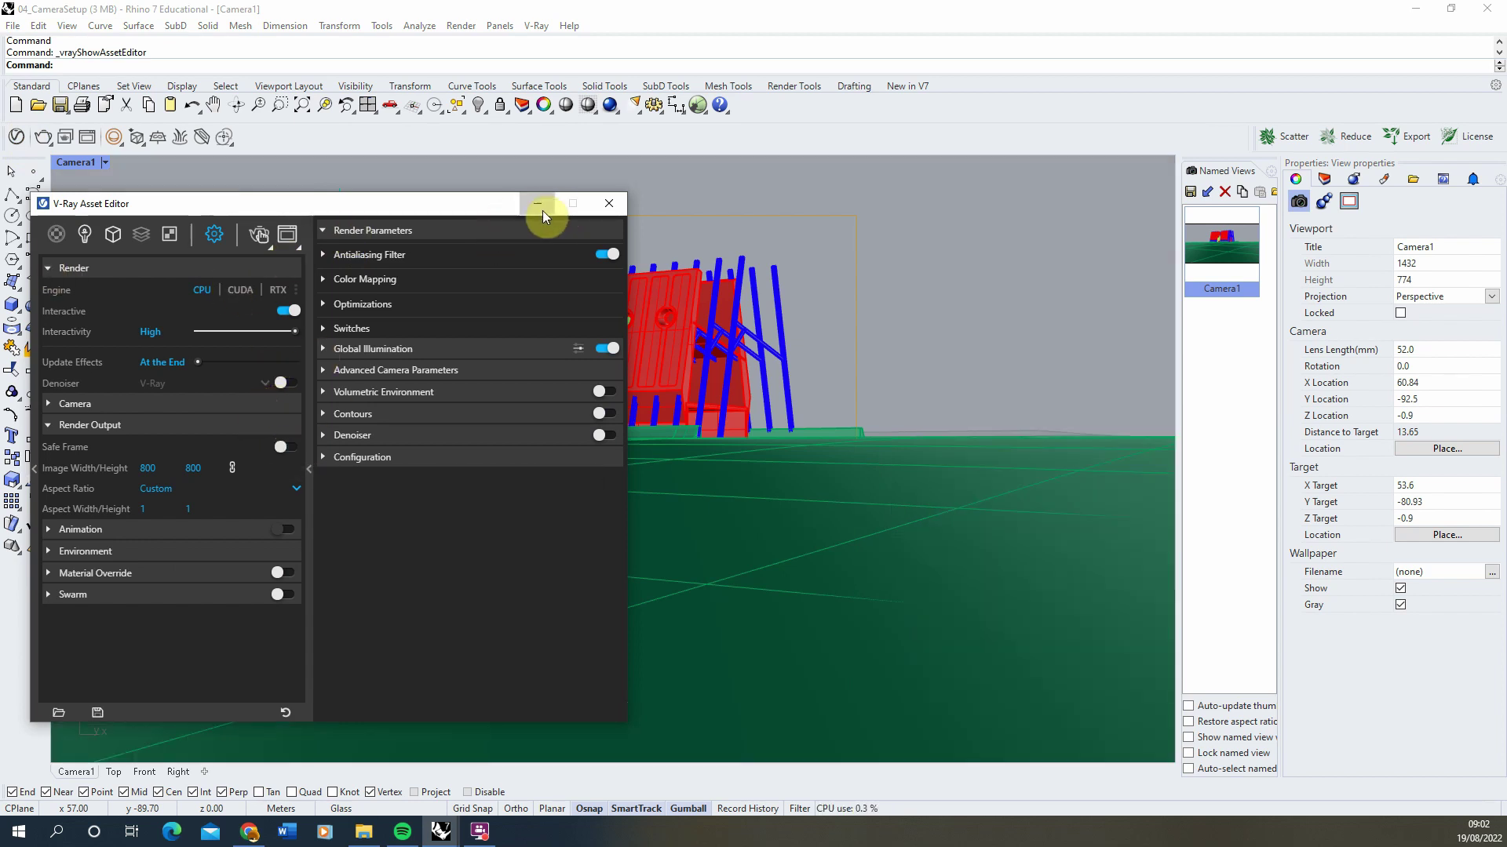
pyautogui.click(541, 207)
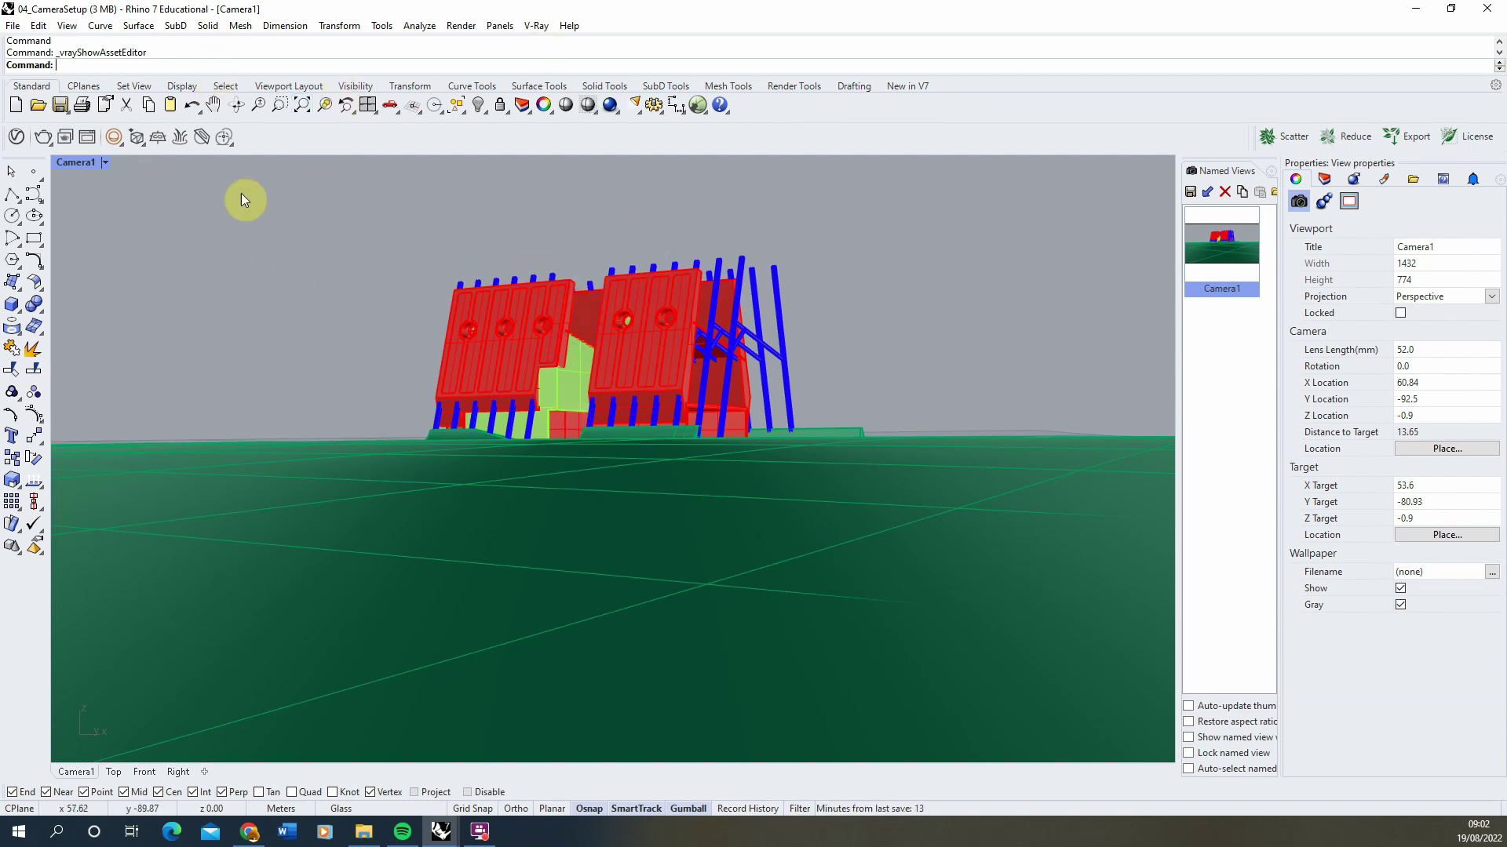
# Step: Restore the four-viewport layout and resize it so the Camera1 and Right viewports form a narrower column
pyautogui.doubleClick(78, 164)
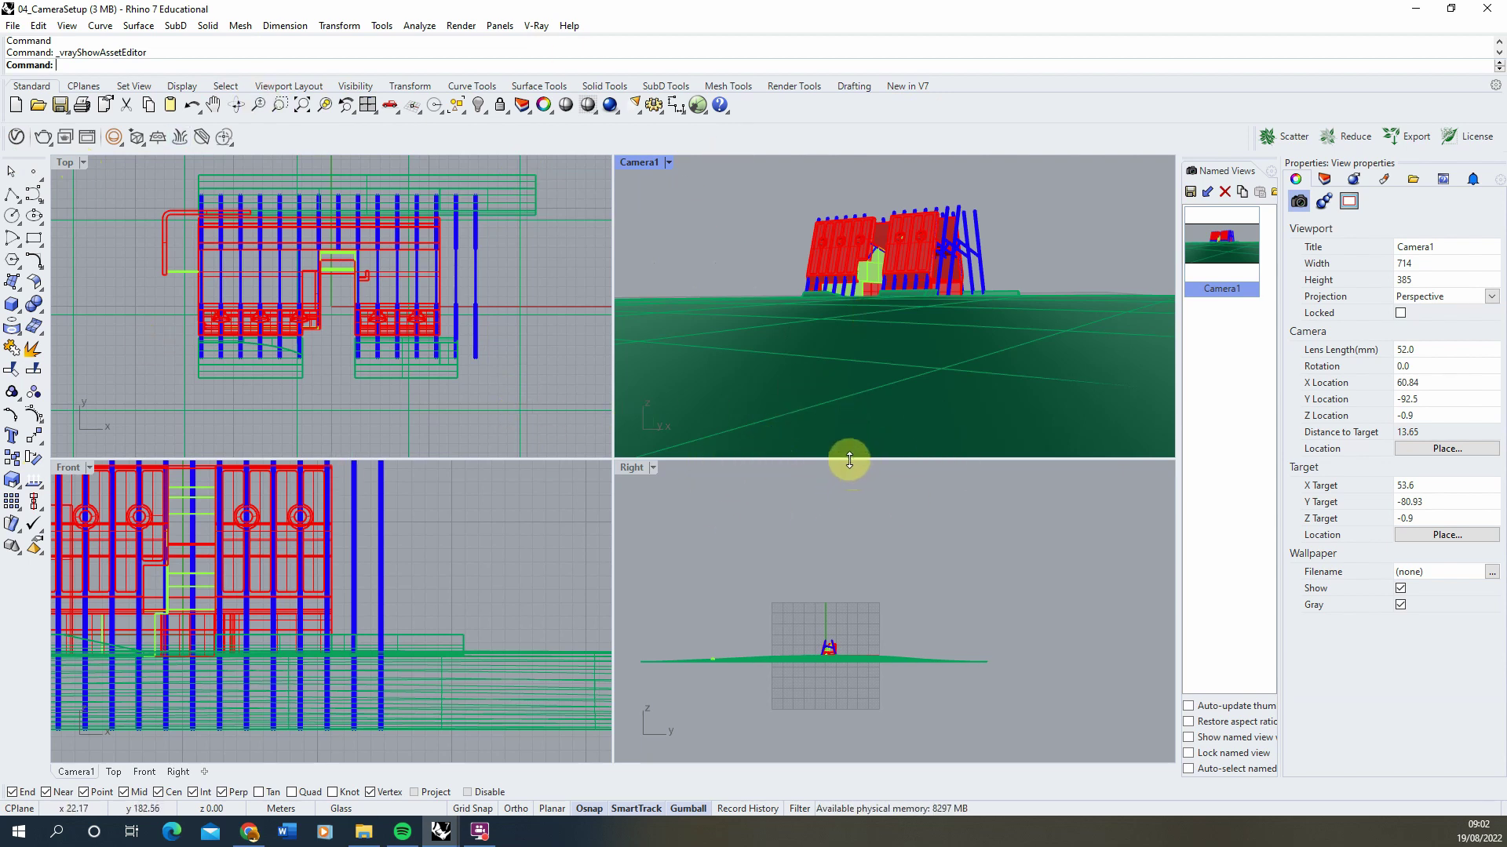
pyautogui.moveTo(850, 460); pyautogui.dragTo(871, 665)
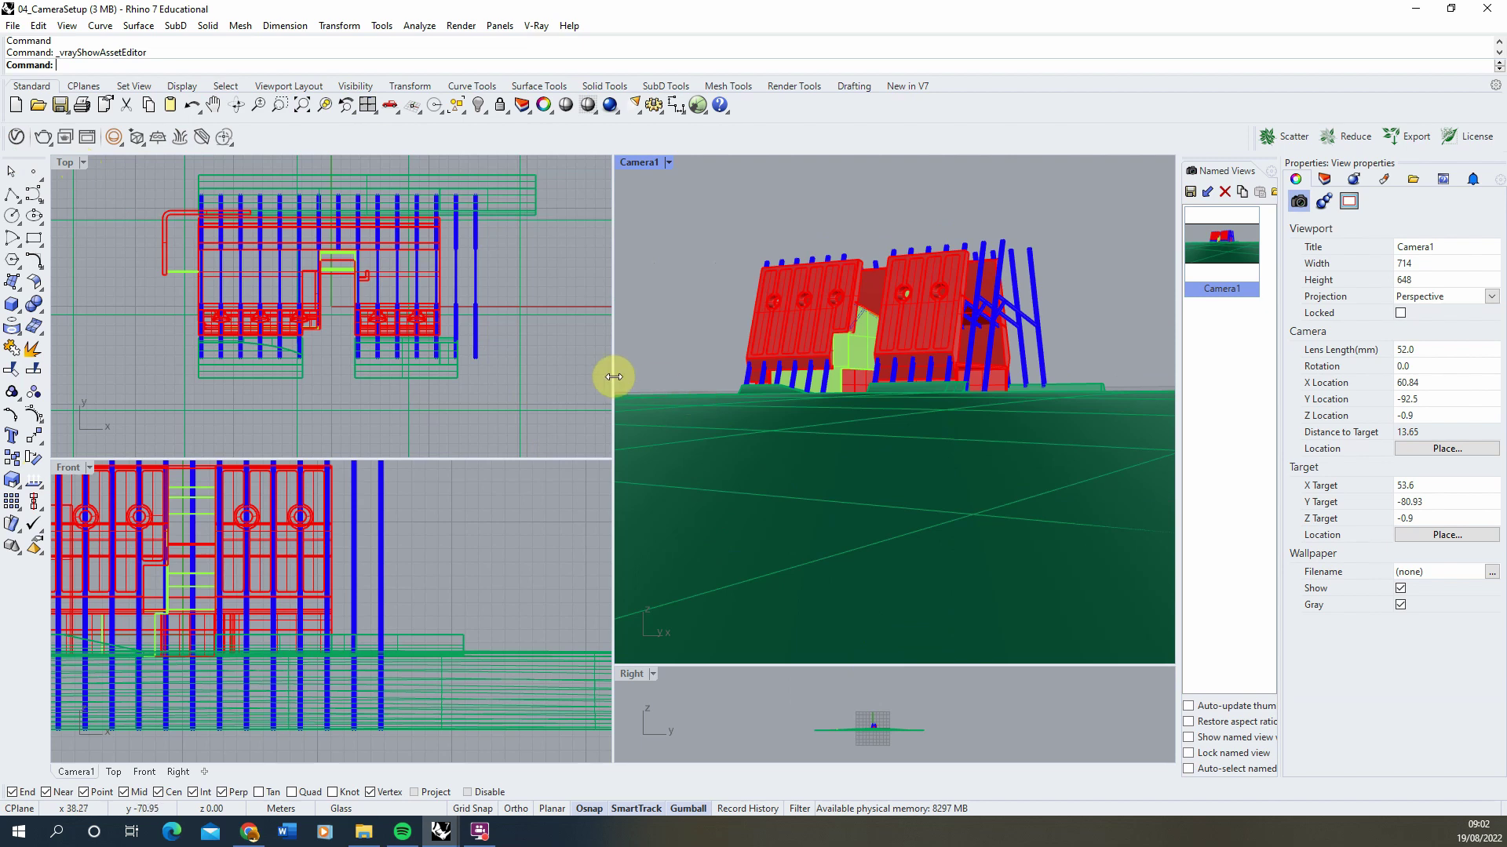
pyautogui.moveTo(614, 377); pyautogui.dragTo(786, 377)
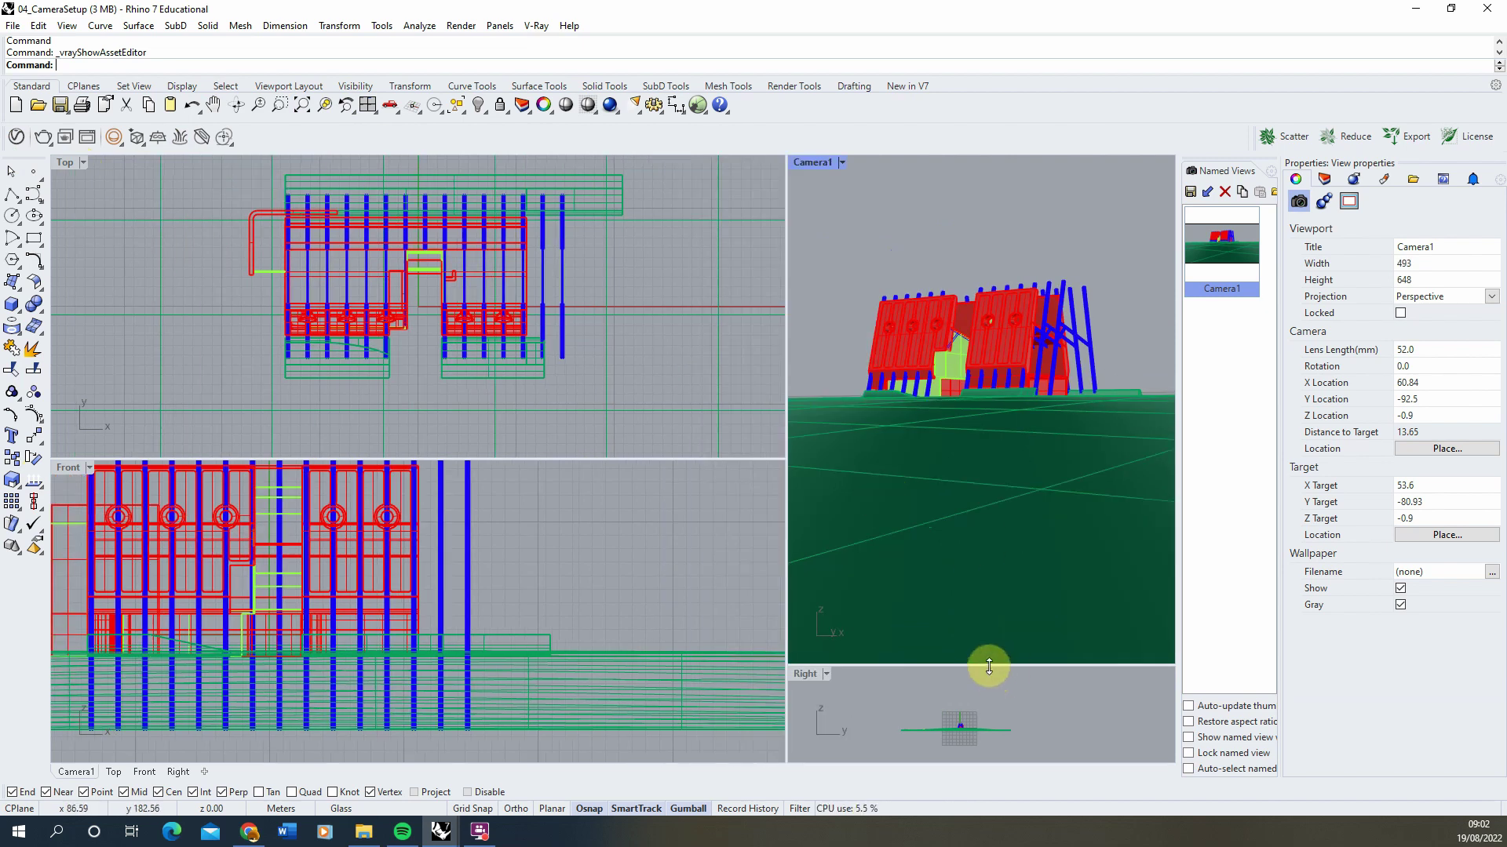
pyautogui.moveTo(989, 666); pyautogui.dragTo(986, 491)
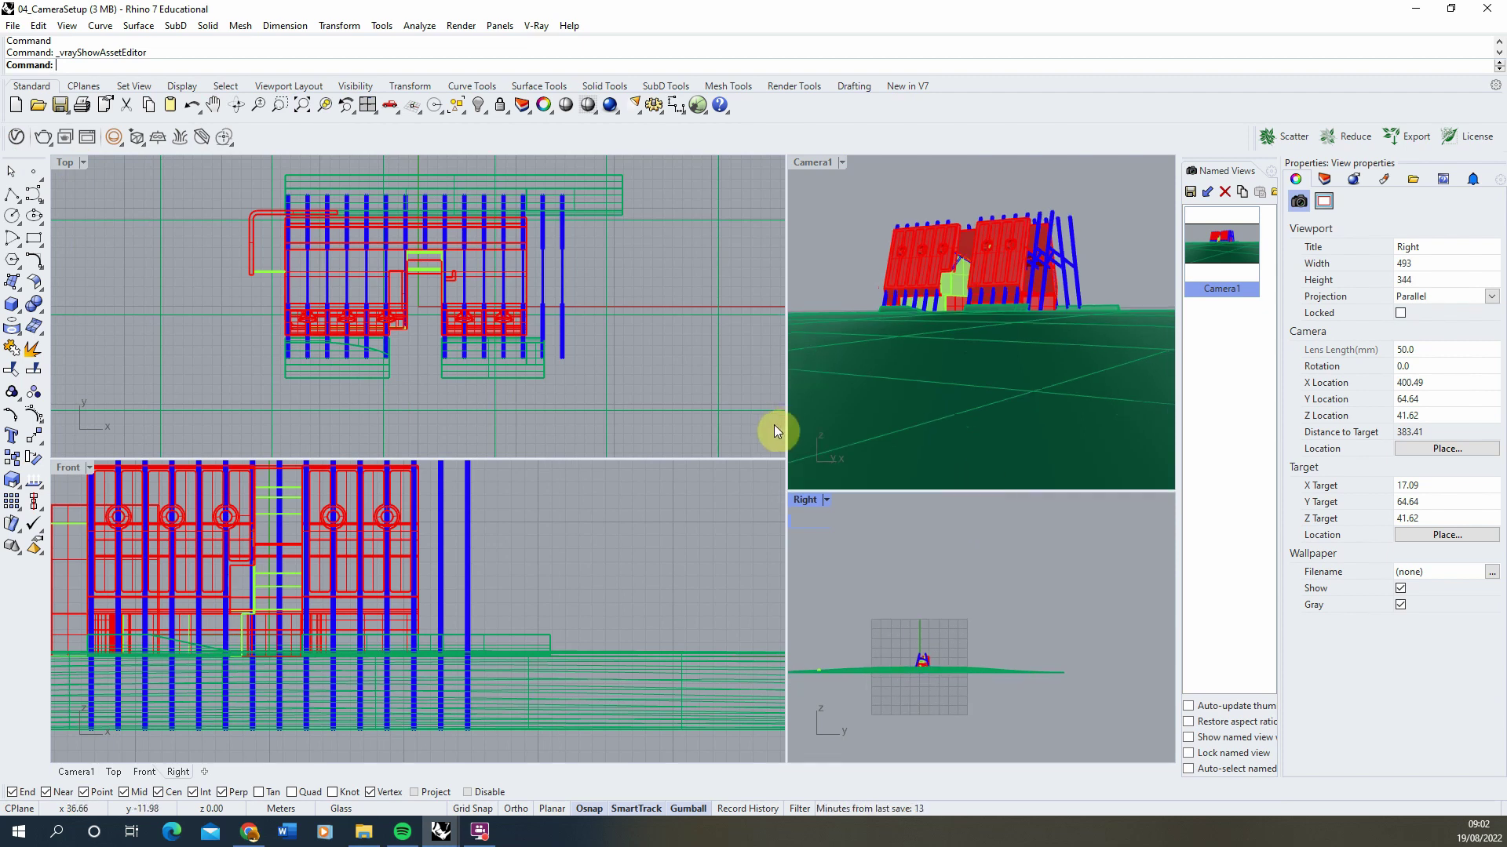
# Step: Turn the Top viewport into a Perspective view with Ghosted display and enlarge it by shrinking the Front viewport
pyautogui.click(82, 162)
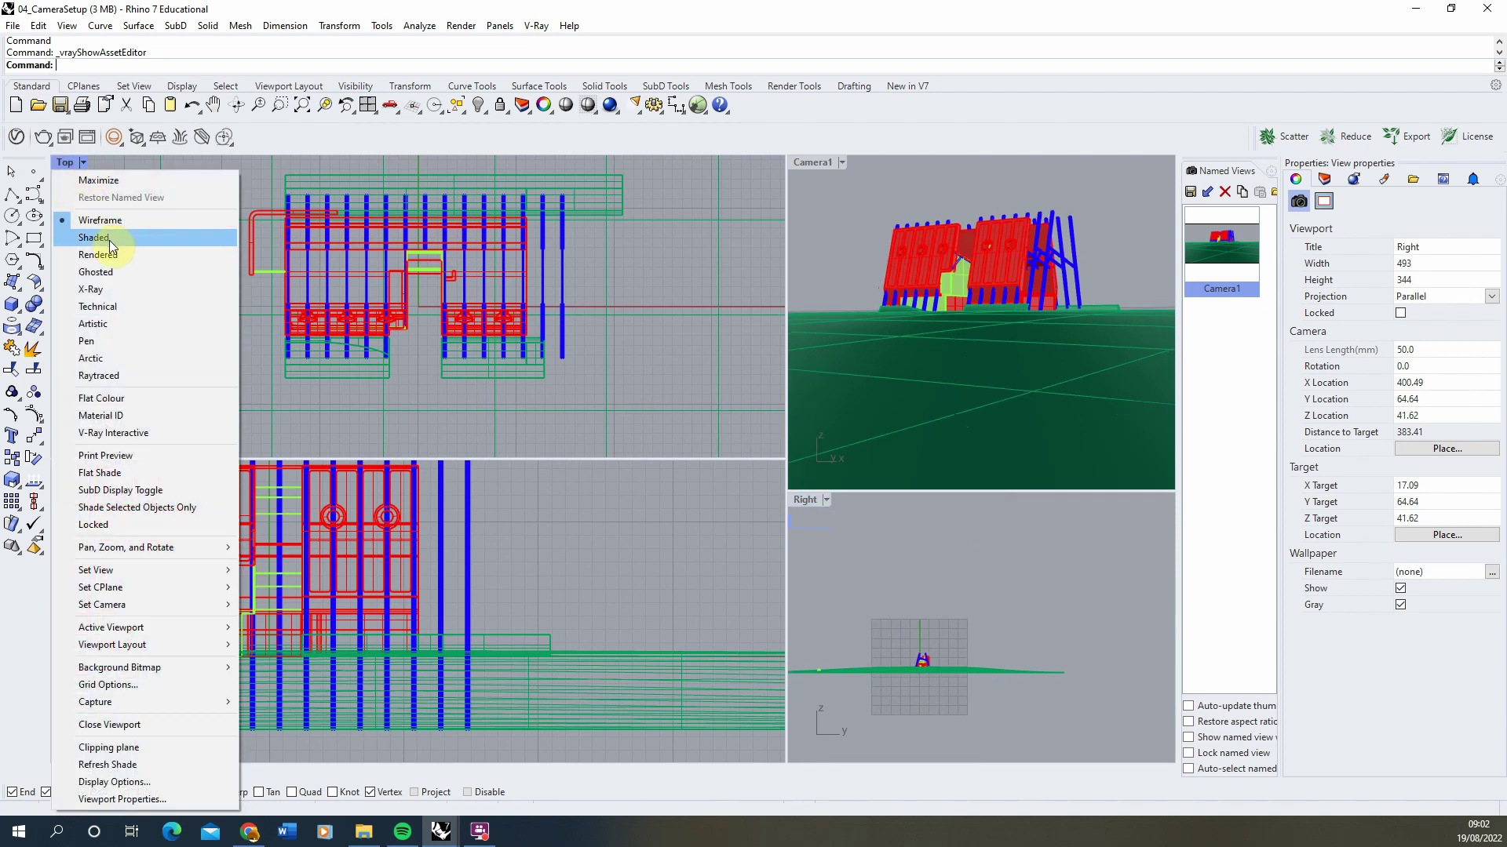
pyautogui.moveTo(192, 570)
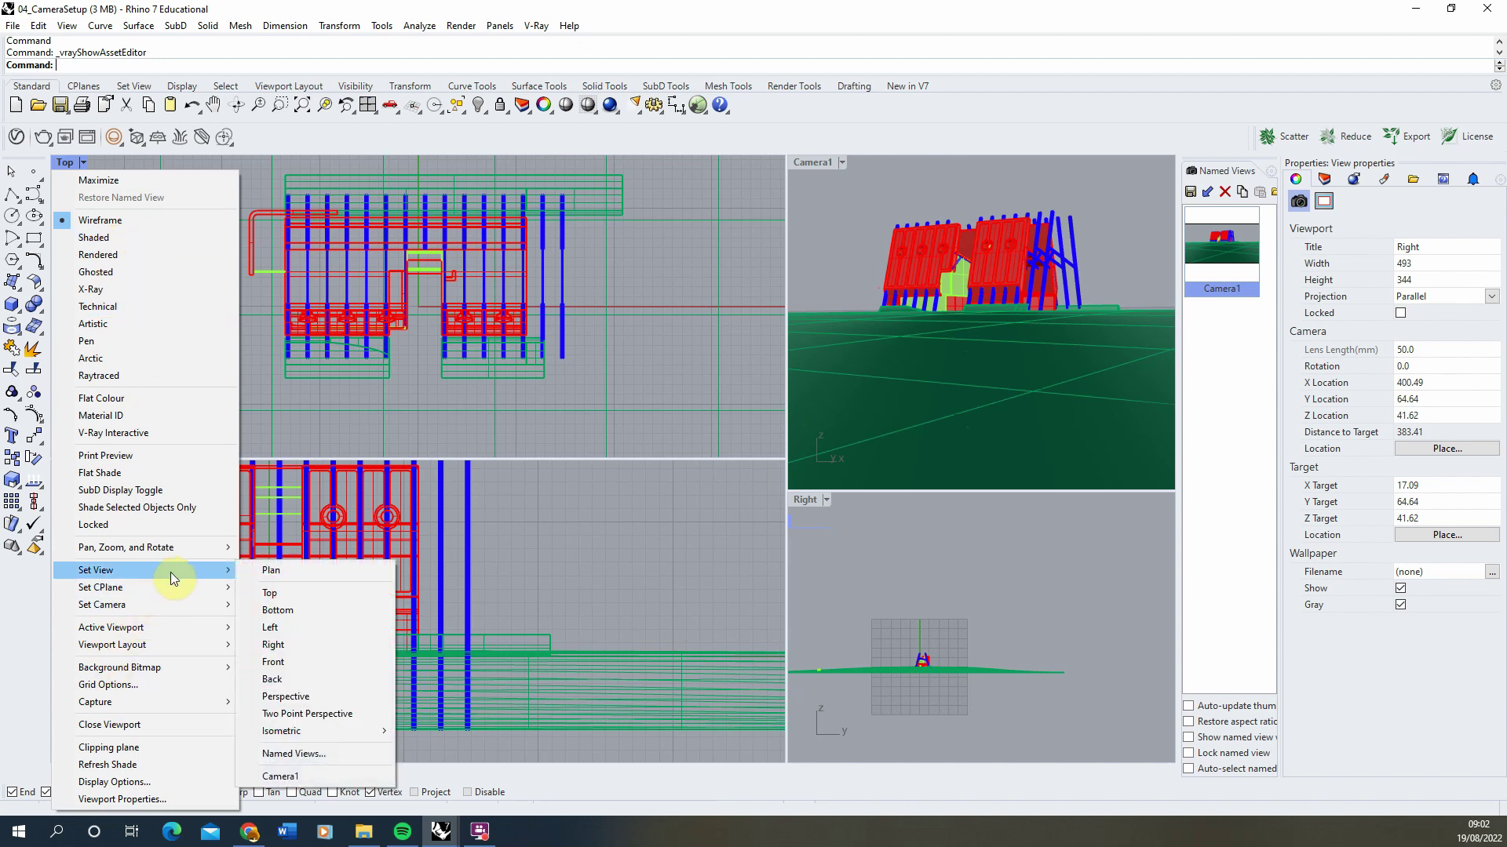
pyautogui.click(357, 692)
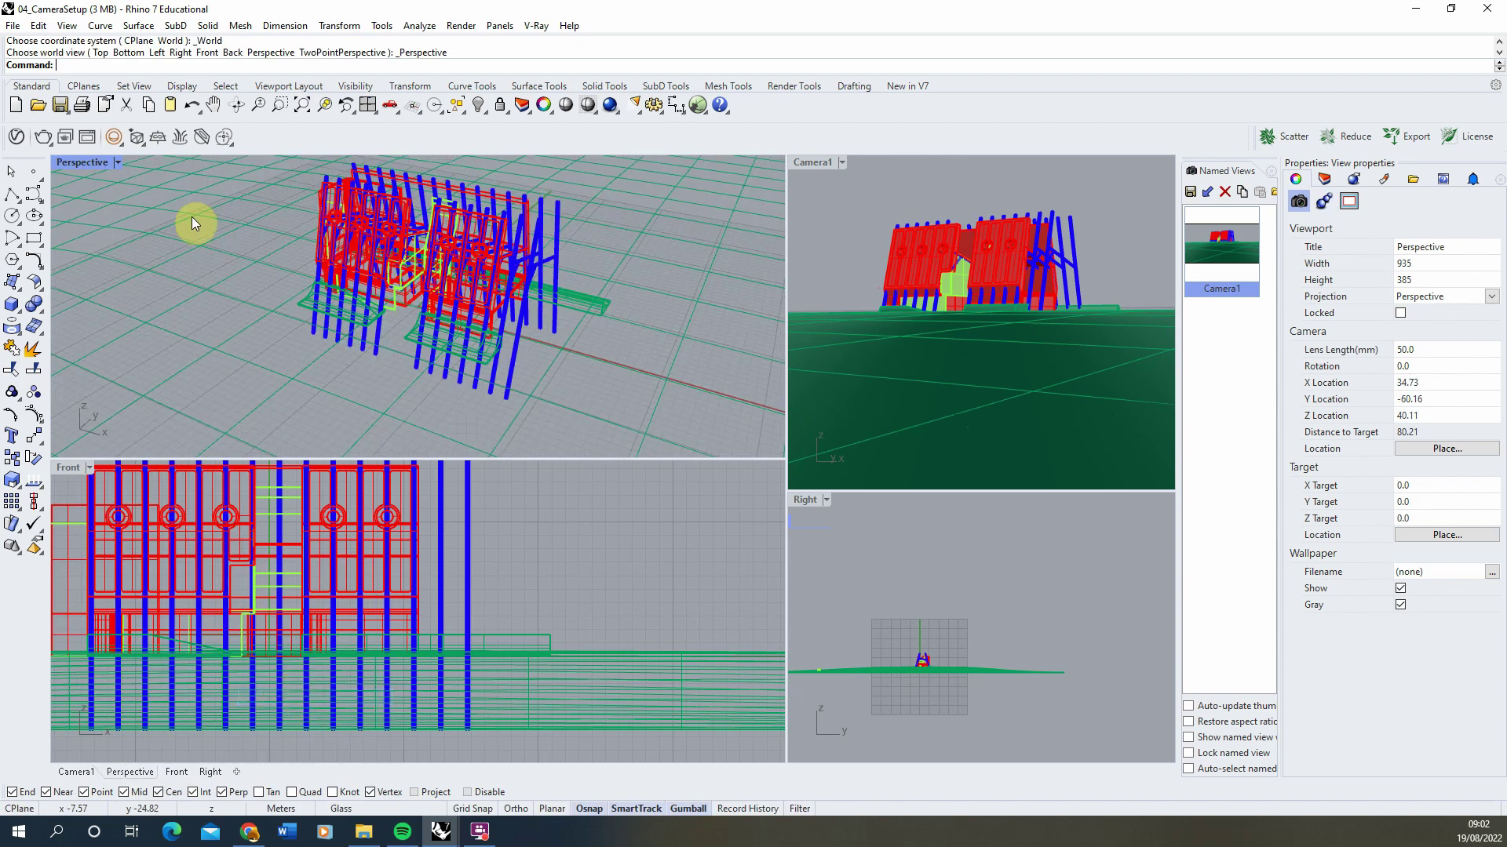
pyautogui.click(115, 165)
pyautogui.moveTo(106, 571)
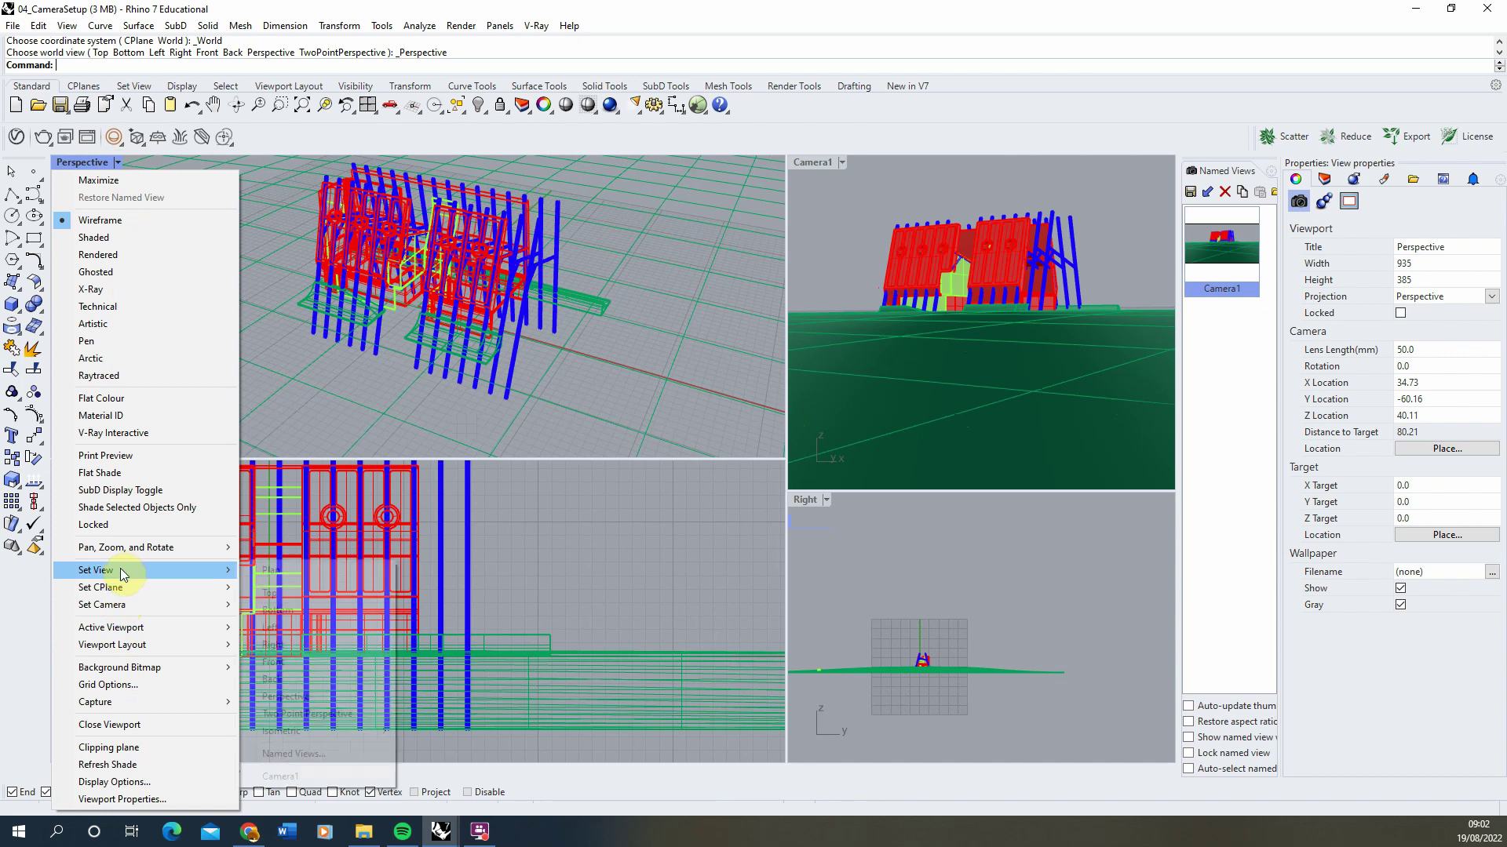
pyautogui.click(134, 279)
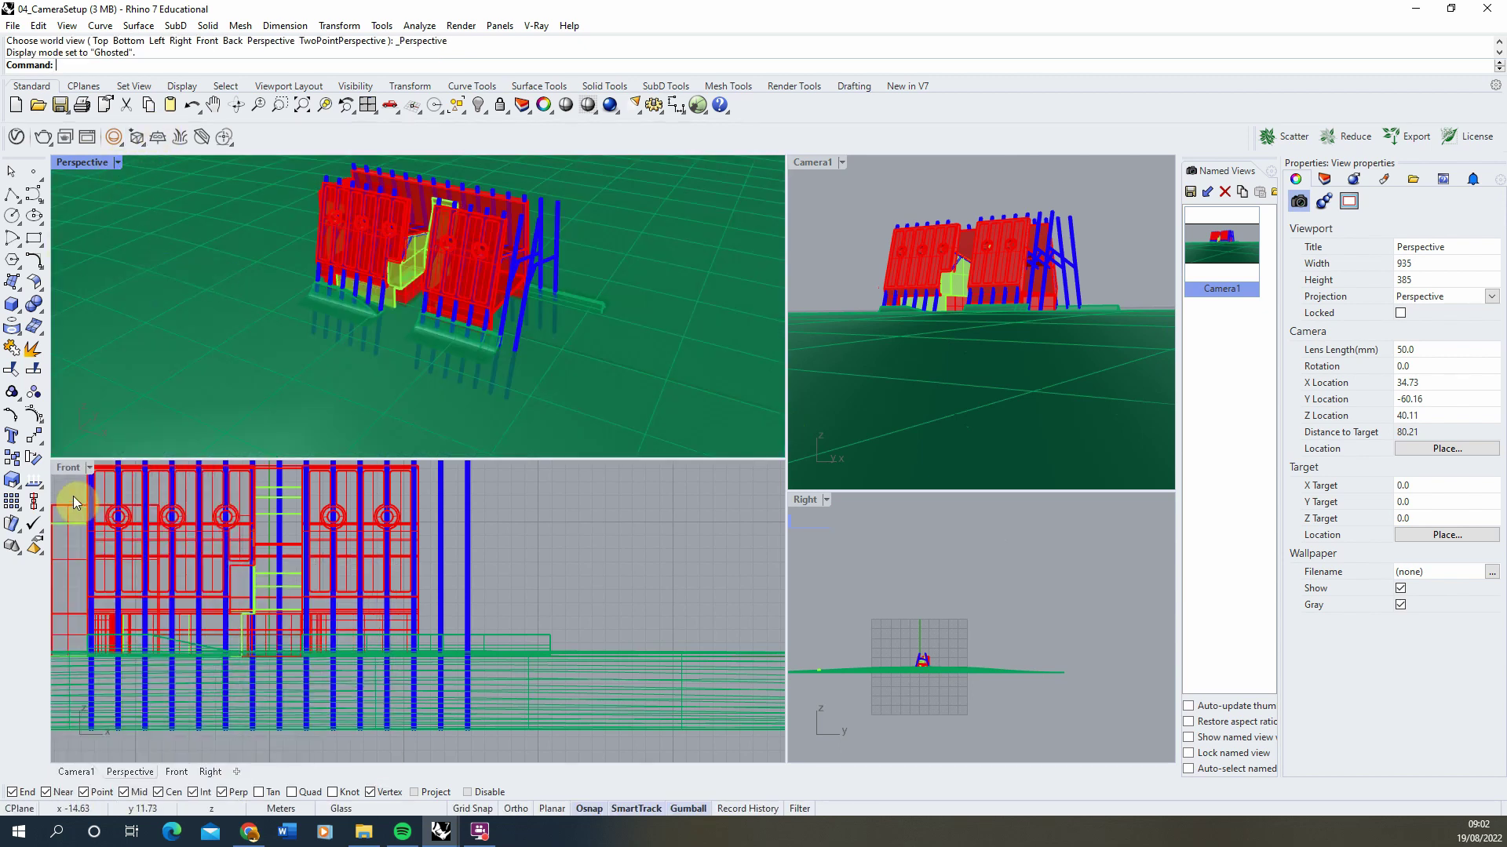
pyautogui.click(575, 477)
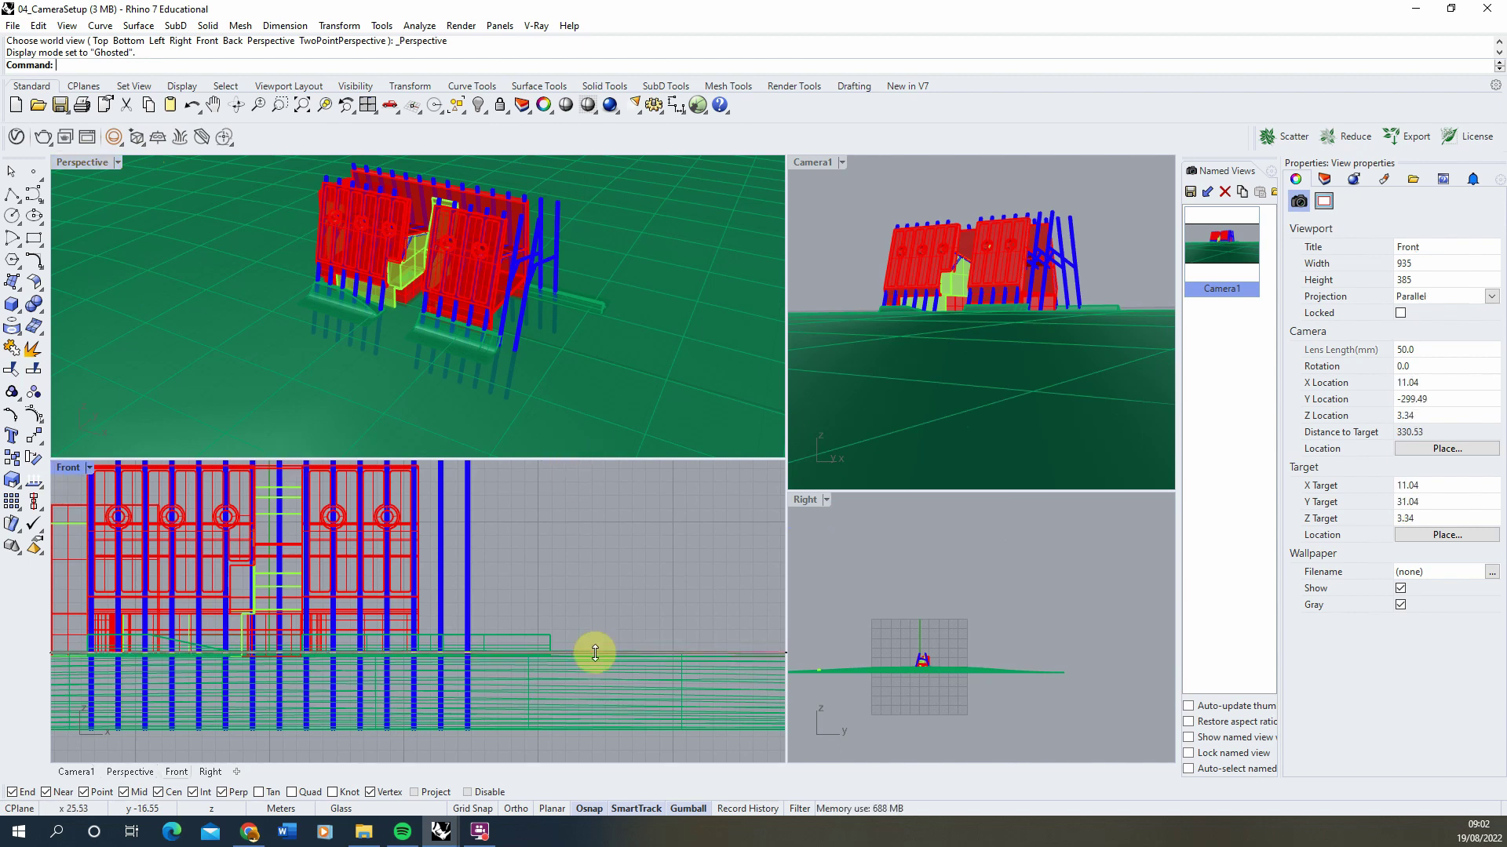
pyautogui.moveTo(599, 719); pyautogui.dragTo(598, 723)
# Step: Switch the Right viewport to a zoomed-in Top view, and view the building from farther away and lower in the Perspective viewport
pyautogui.click(824, 502)
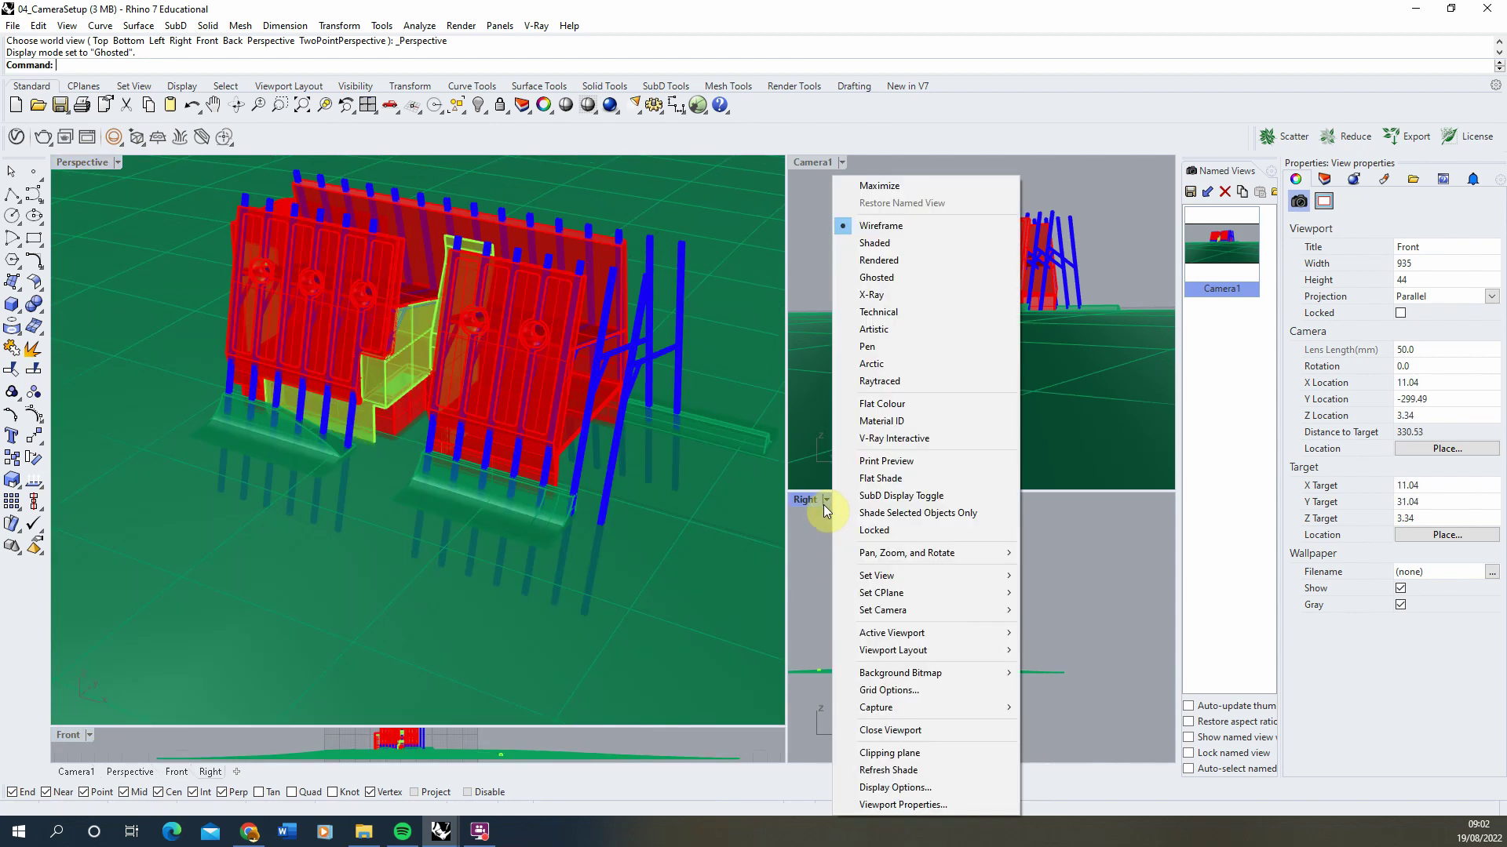
pyautogui.moveTo(934, 577)
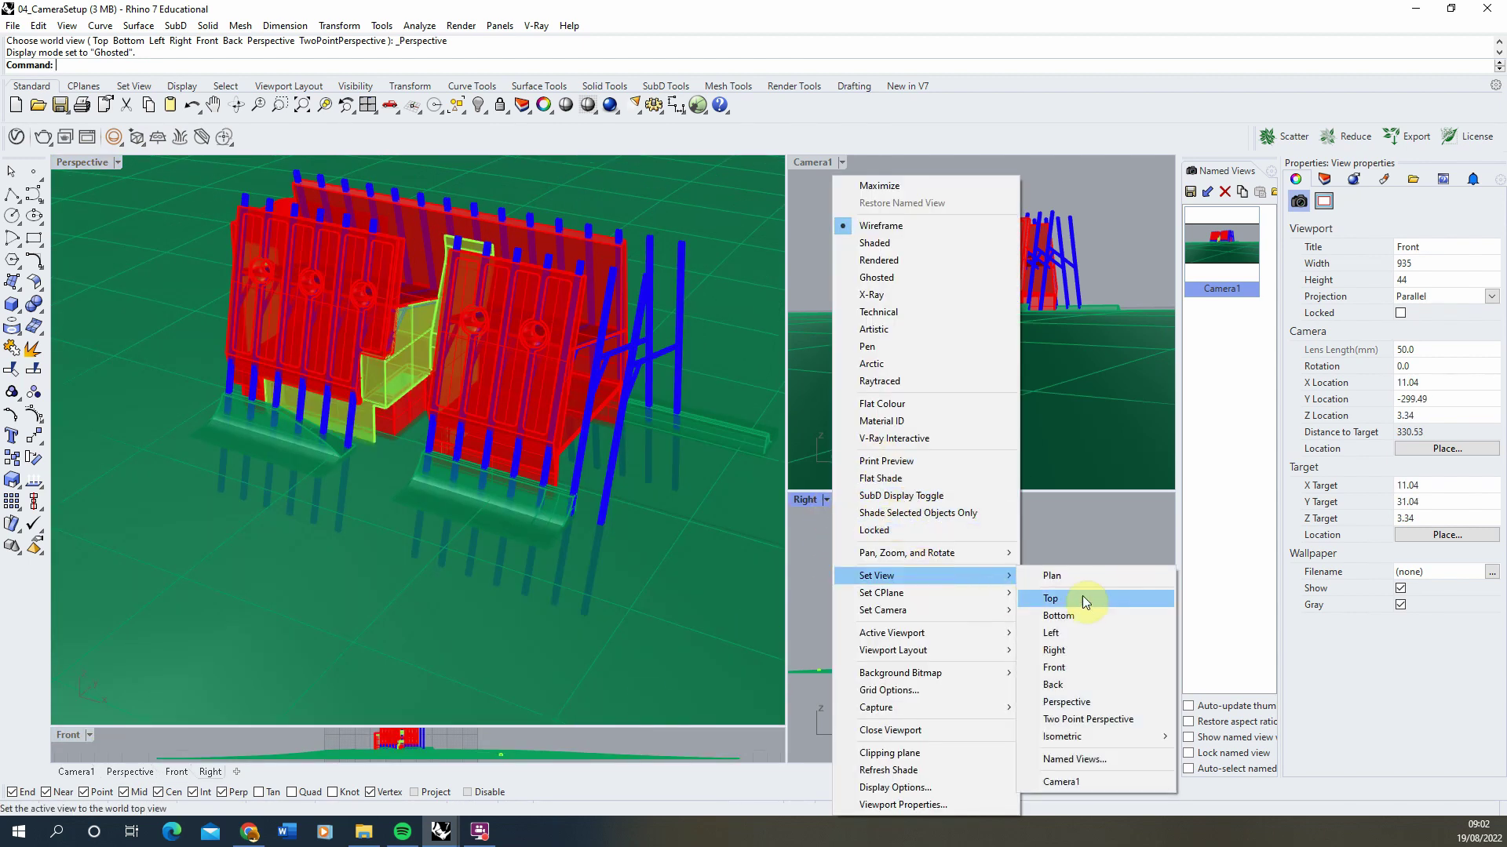
pyautogui.click(1083, 600)
pyautogui.scroll(10, 1005, 646)
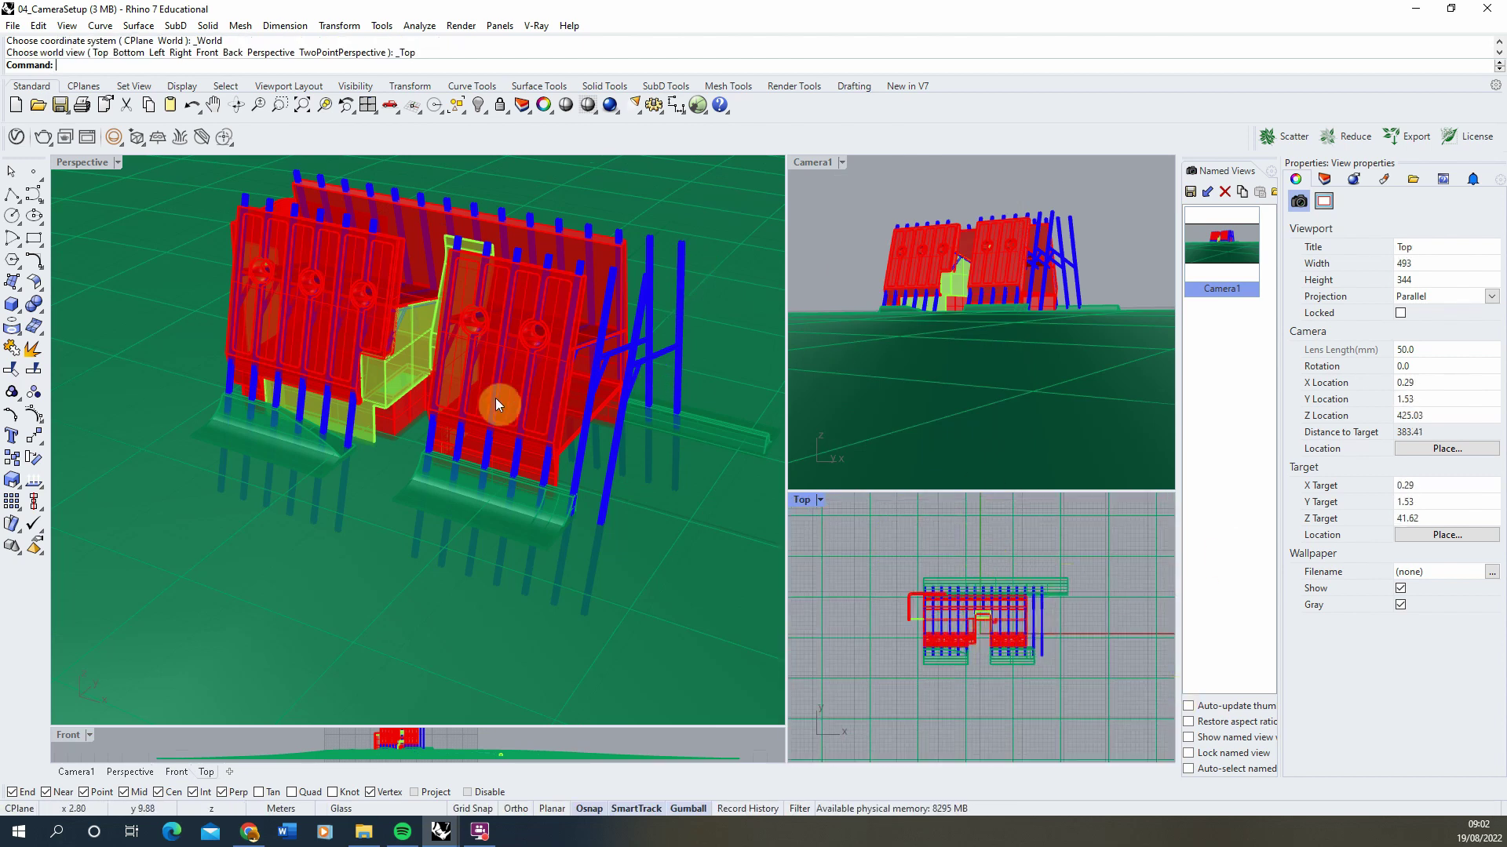
pyautogui.scroll(-5, 263, 375)
pyautogui.moveTo(263, 375); pyautogui.dragTo(253, 303, button='right')
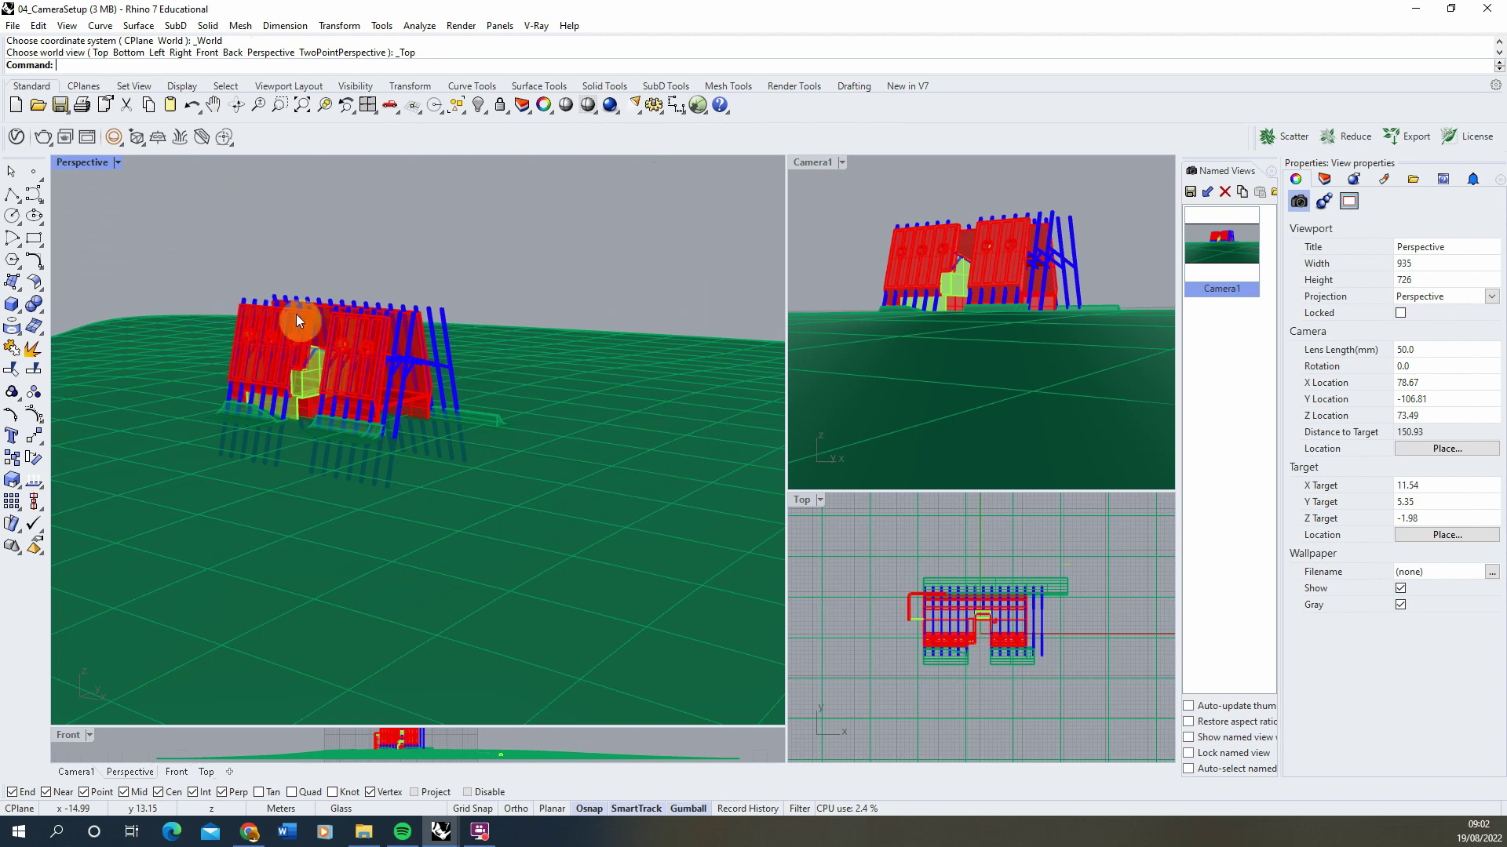
# Step: Draw a solid box on the ground in front of the building in the Perspective viewport
pyautogui.scroll(5, 375, 366)
pyautogui.moveTo(380, 331); pyautogui.dragTo(212, 356, button='right')
pyautogui.click(18, 314)
pyautogui.click(135, 533)
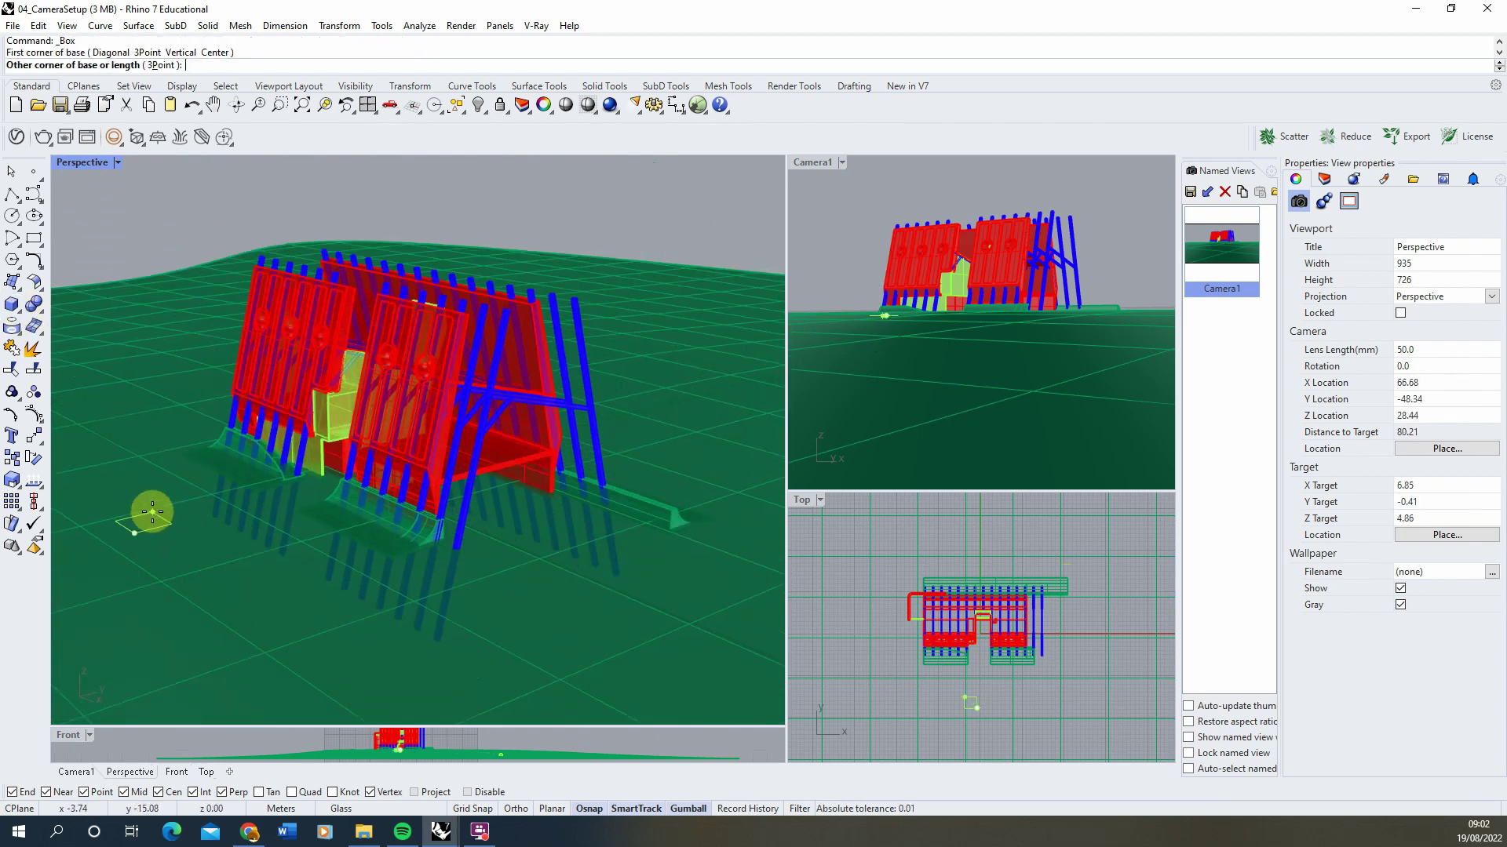
pyautogui.click(143, 490)
pyautogui.click(138, 407)
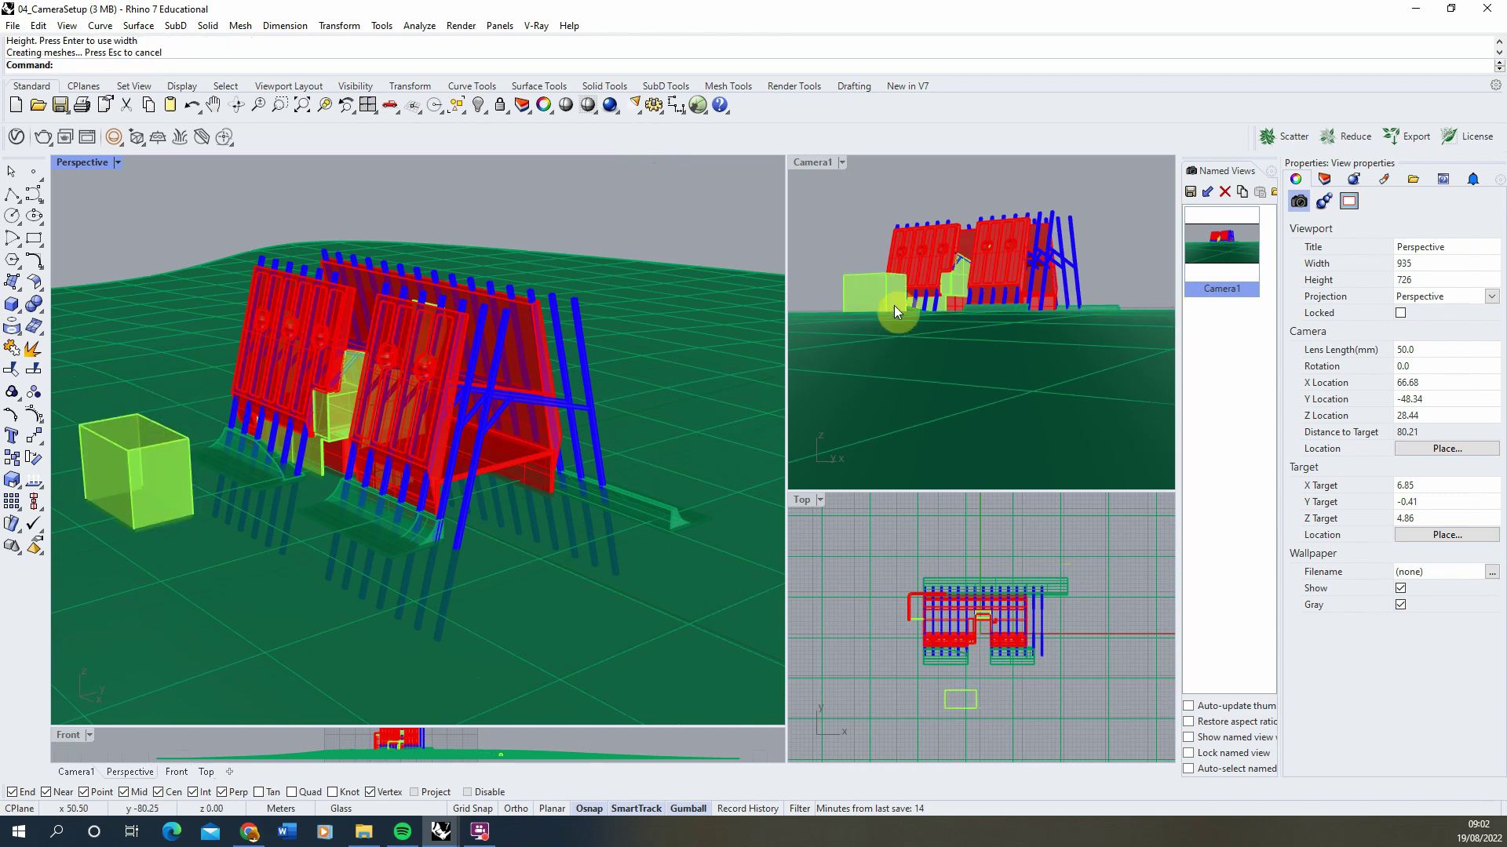
# Step: Move the box along the ground away from the building to compare its position in Camera1, and delete it
pyautogui.click(138, 473)
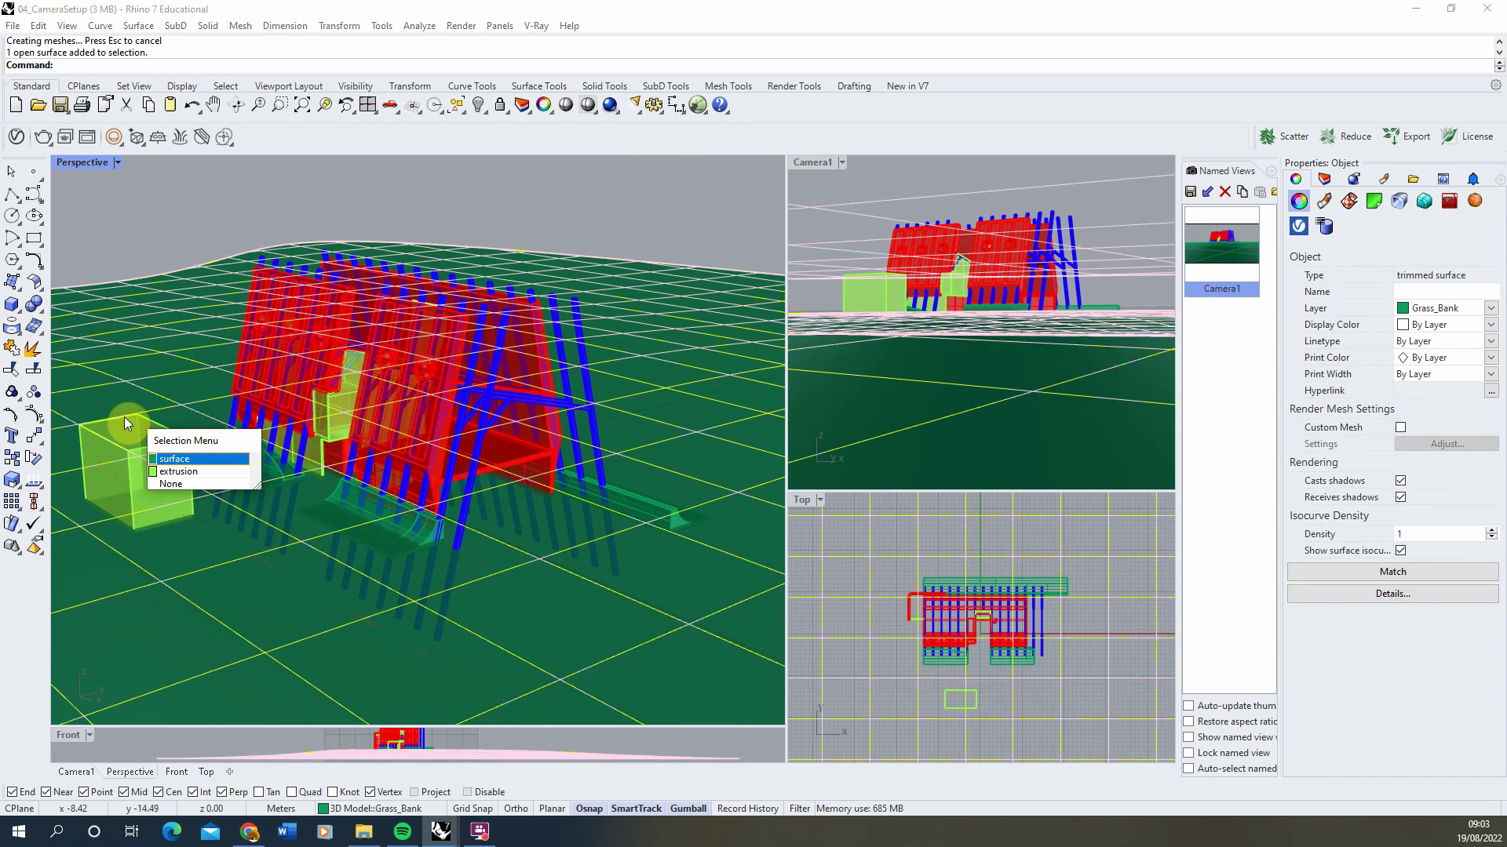
pyautogui.click(174, 472)
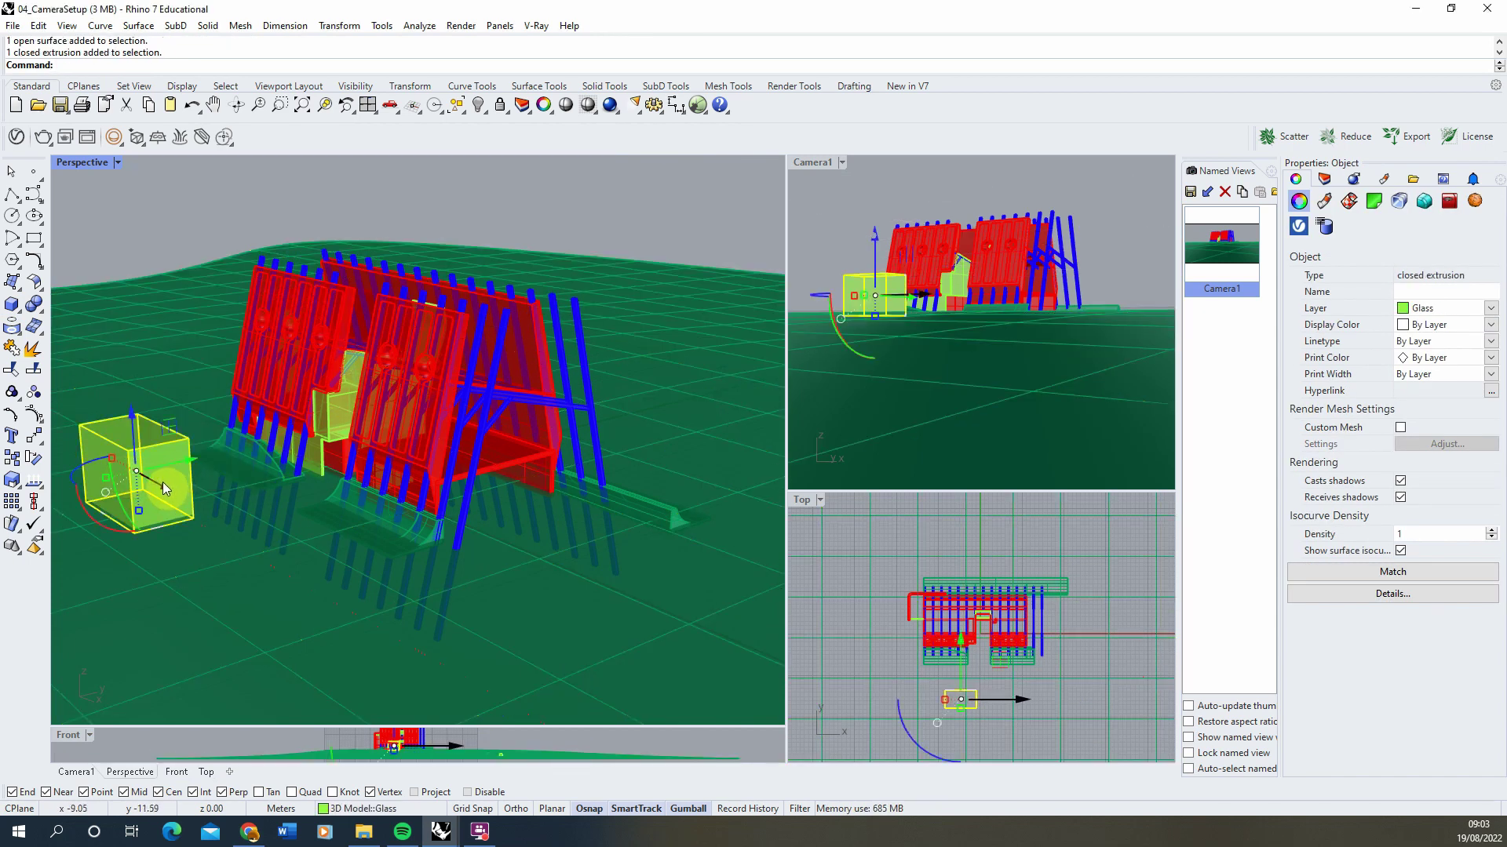
pyautogui.moveTo(153, 491); pyautogui.dragTo(108, 462)
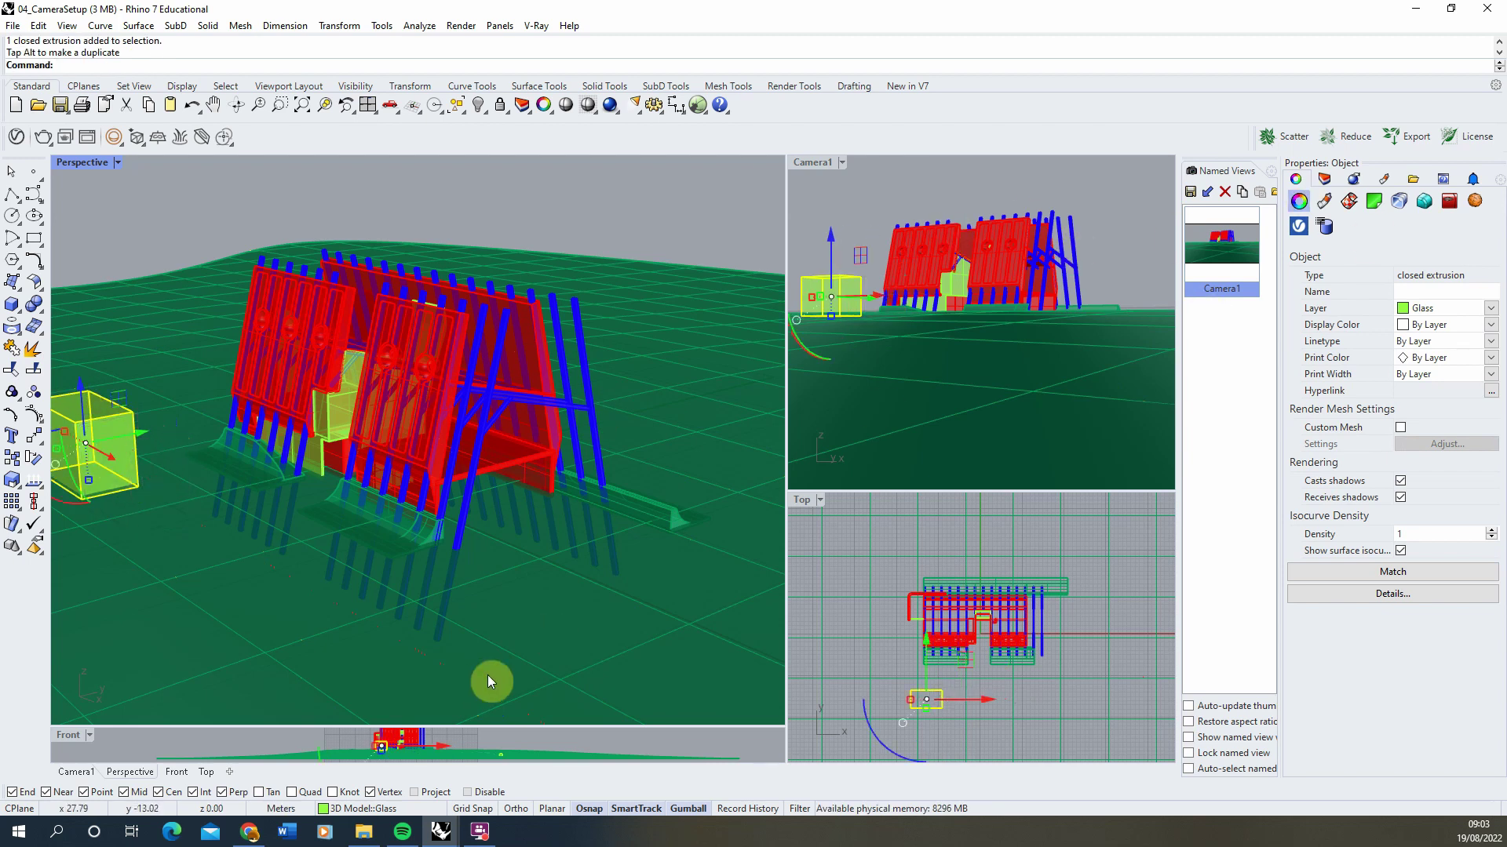
pyautogui.scroll(3, 168, 428)
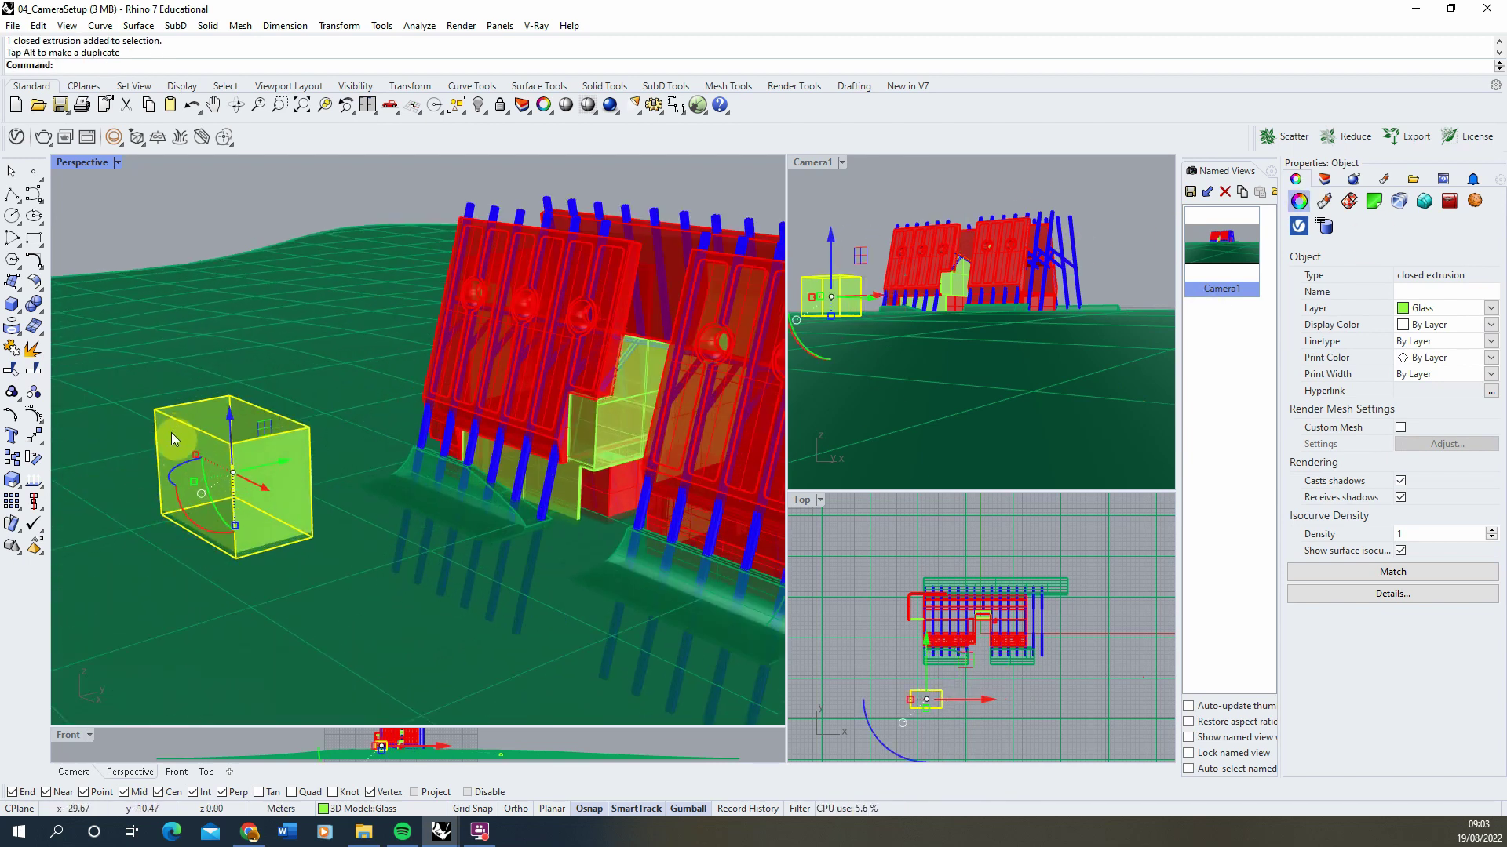
pyautogui.press('Delete')
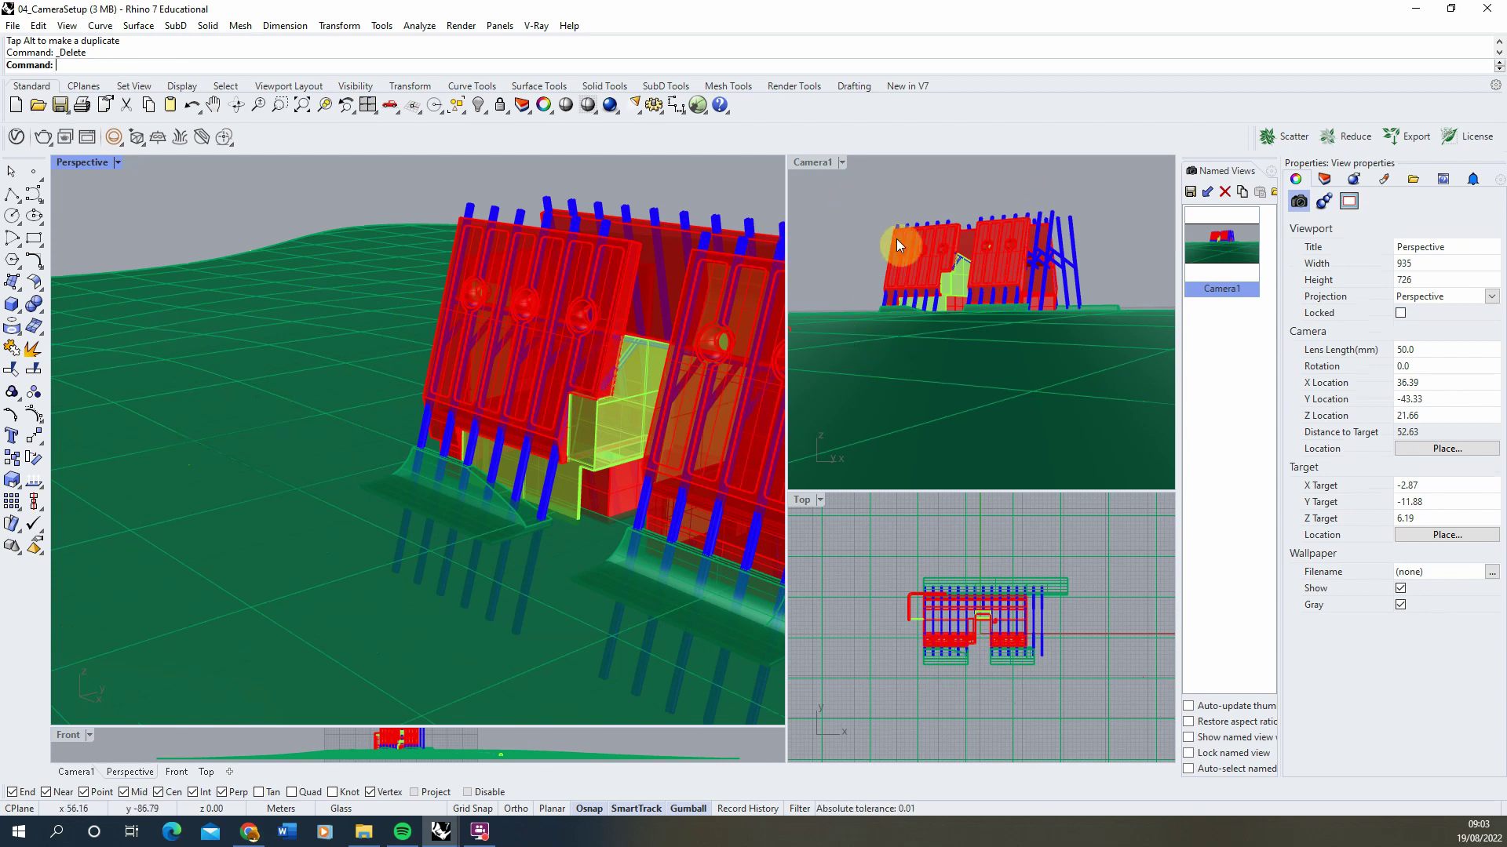
# Step: View the building from farther away and higher in Perspective, and start an interactive V-Ray render of that viewport in the frame buffer
pyautogui.scroll(-2, 384, 330)
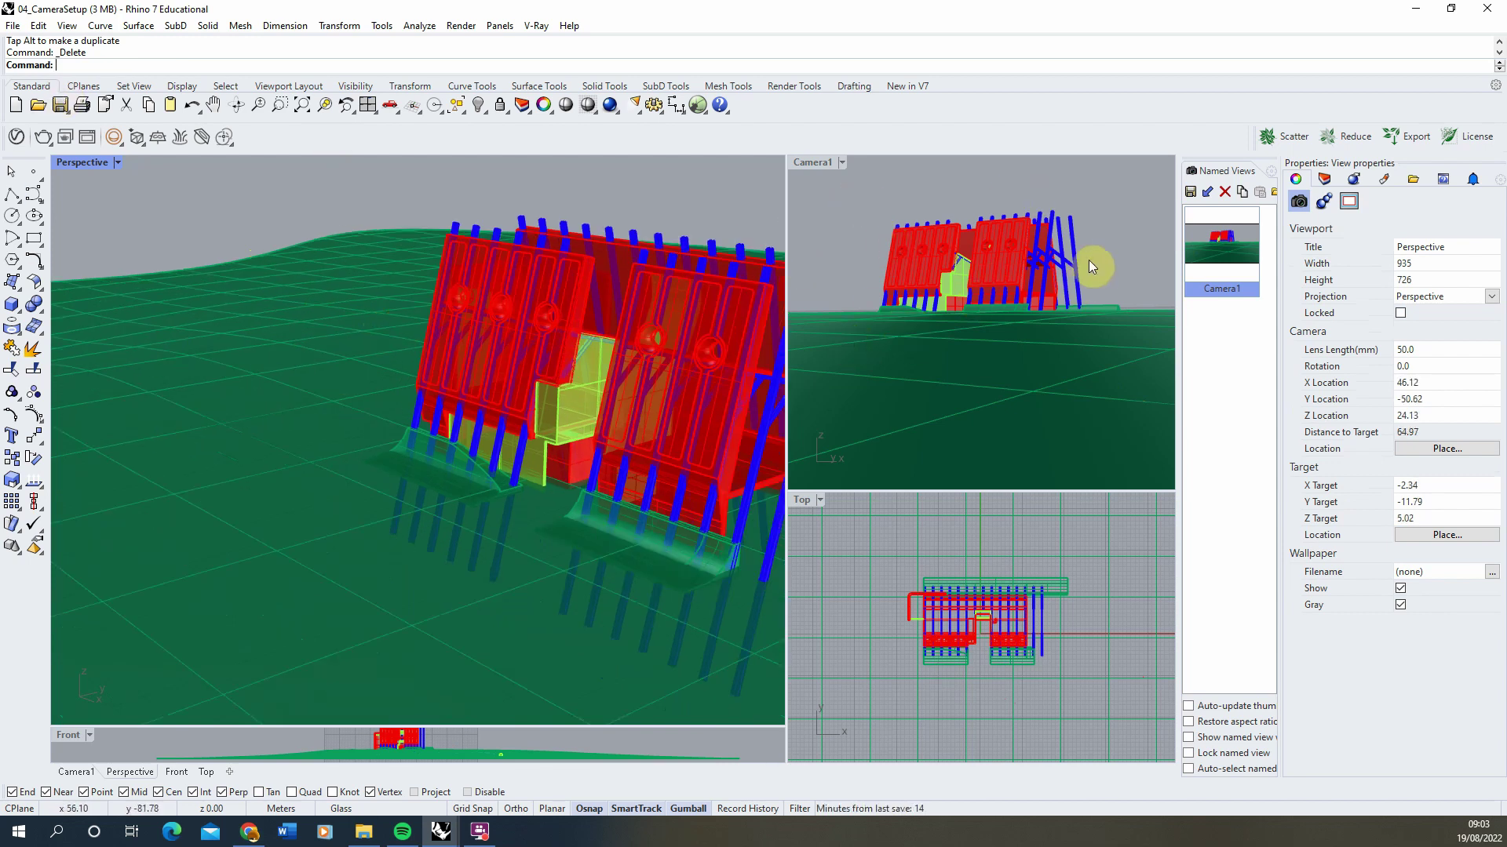
pyautogui.scroll(-6, 290, 448)
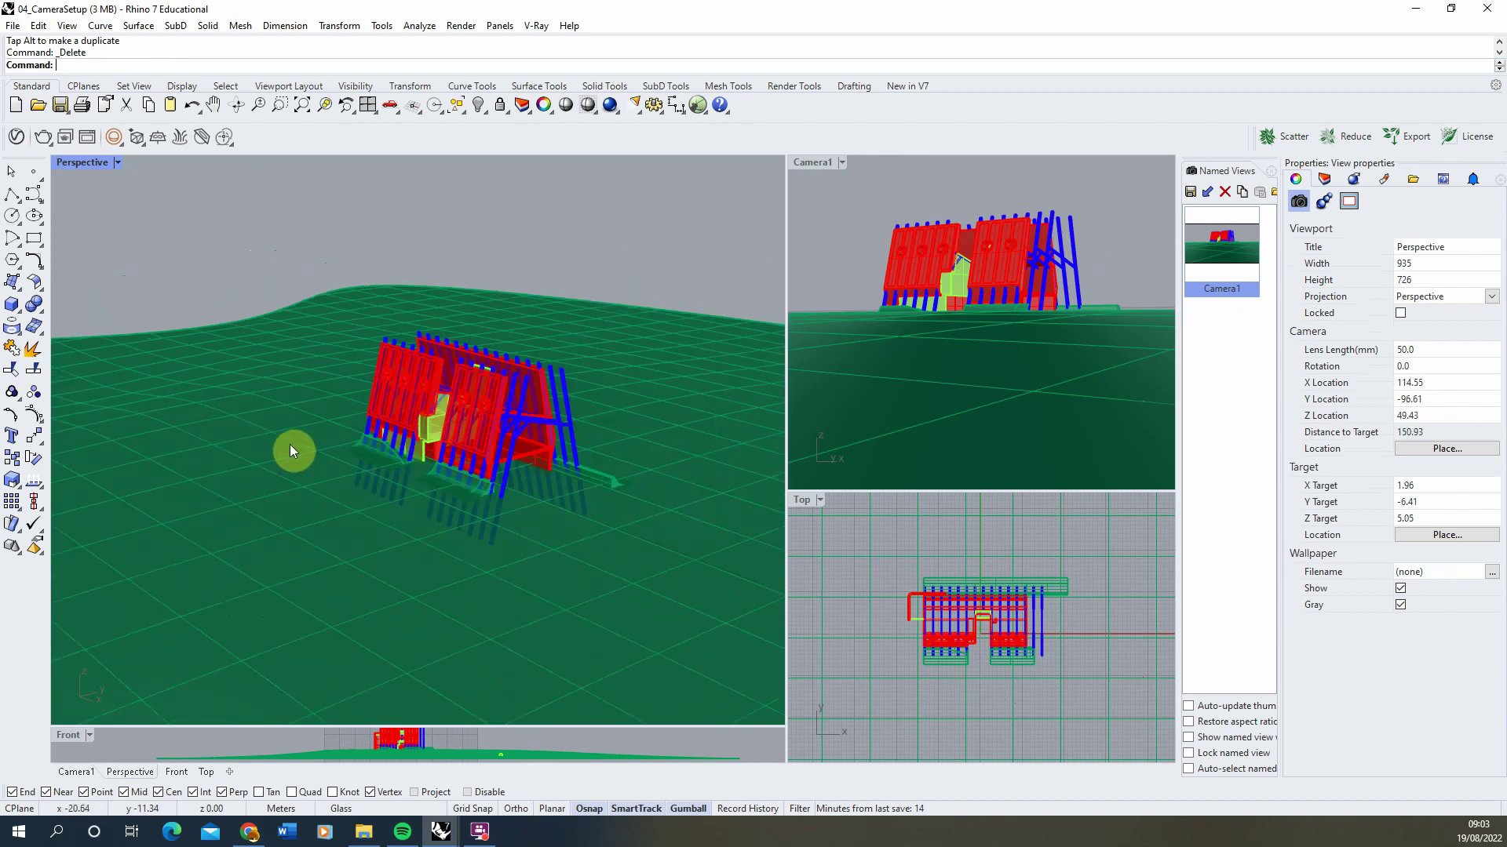
pyautogui.moveTo(302, 369); pyautogui.dragTo(327, 428, button='right')
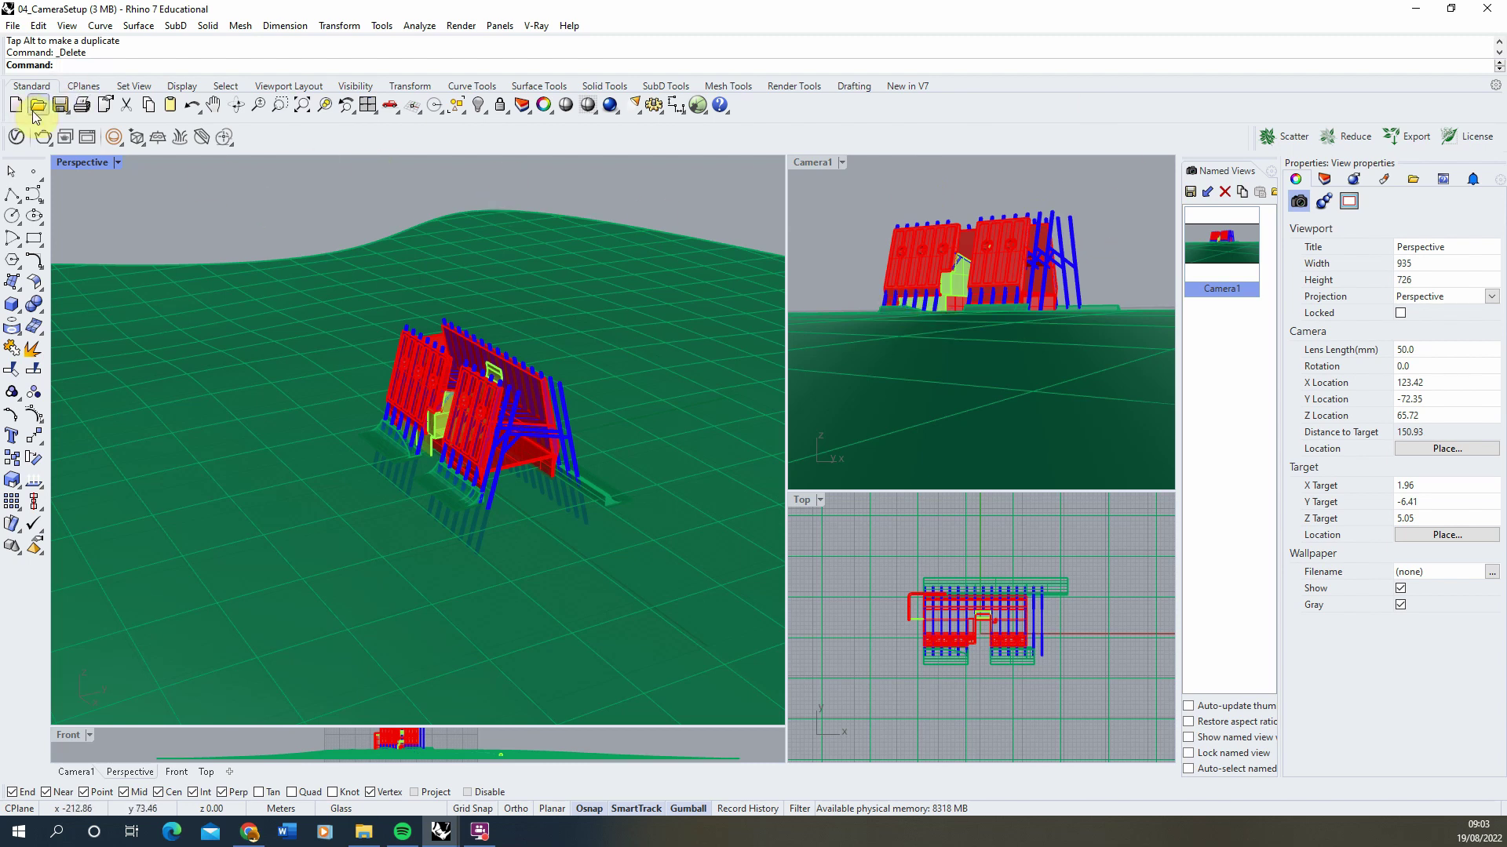
pyautogui.click(87, 136)
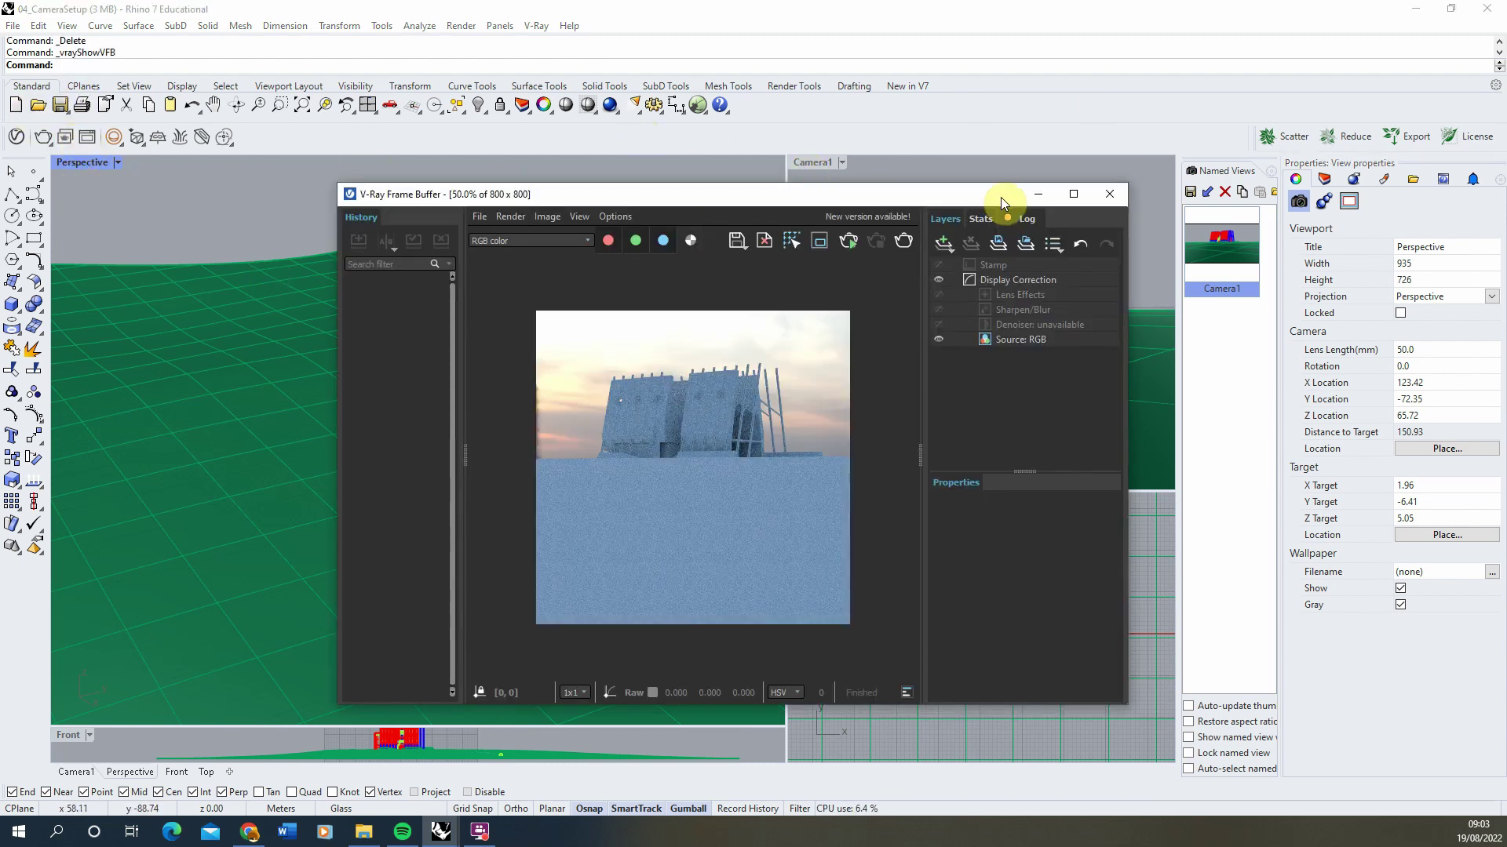
pyautogui.click(849, 242)
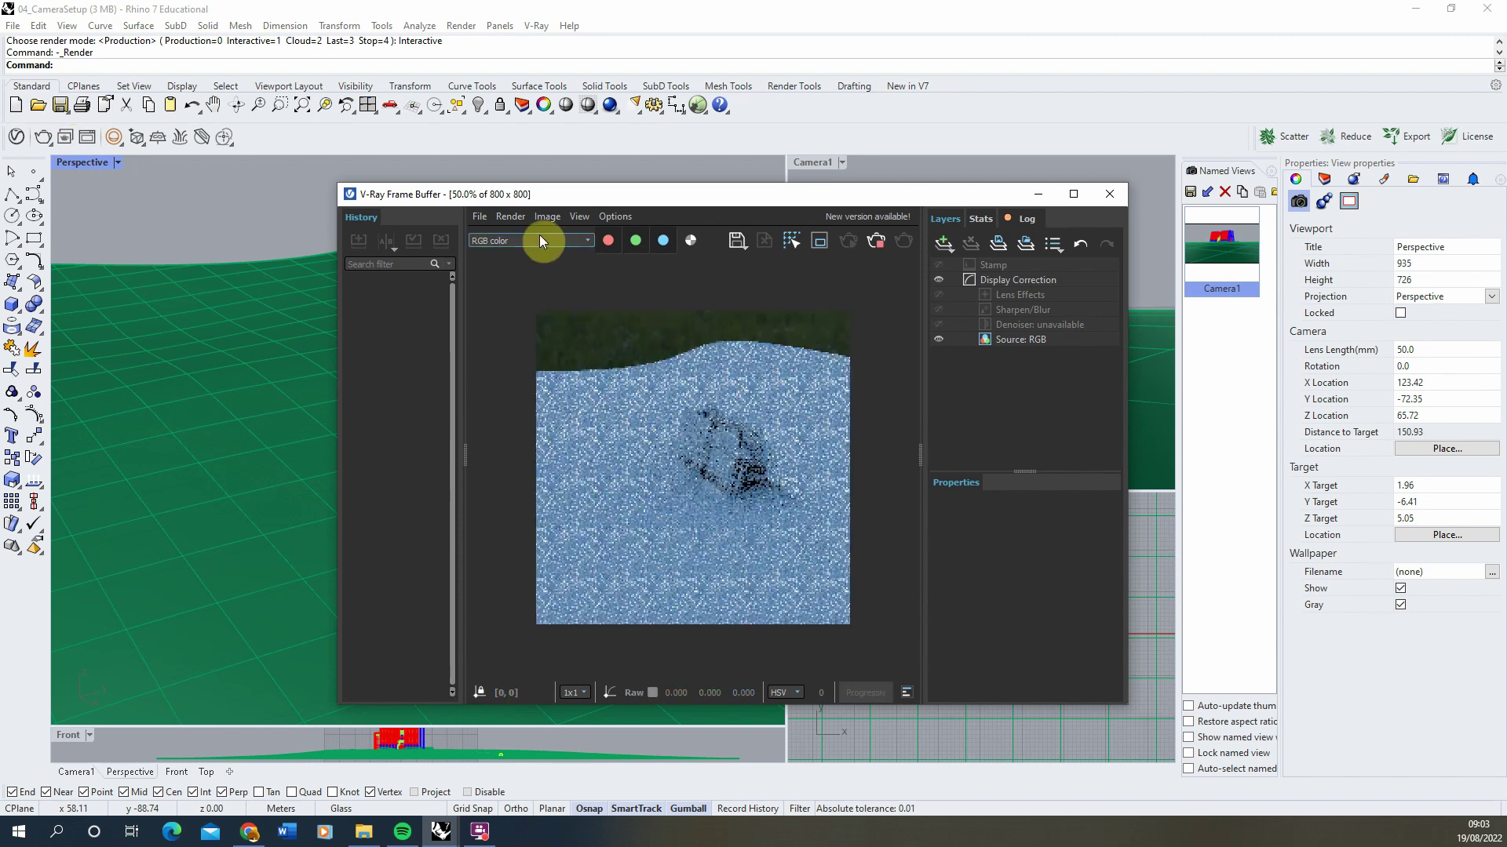
# Step: Uncover the Perspective viewport, orbit it slightly to check the live render update, and stop the interactive render
pyautogui.moveTo(725, 193); pyautogui.dragTo(553, 166)
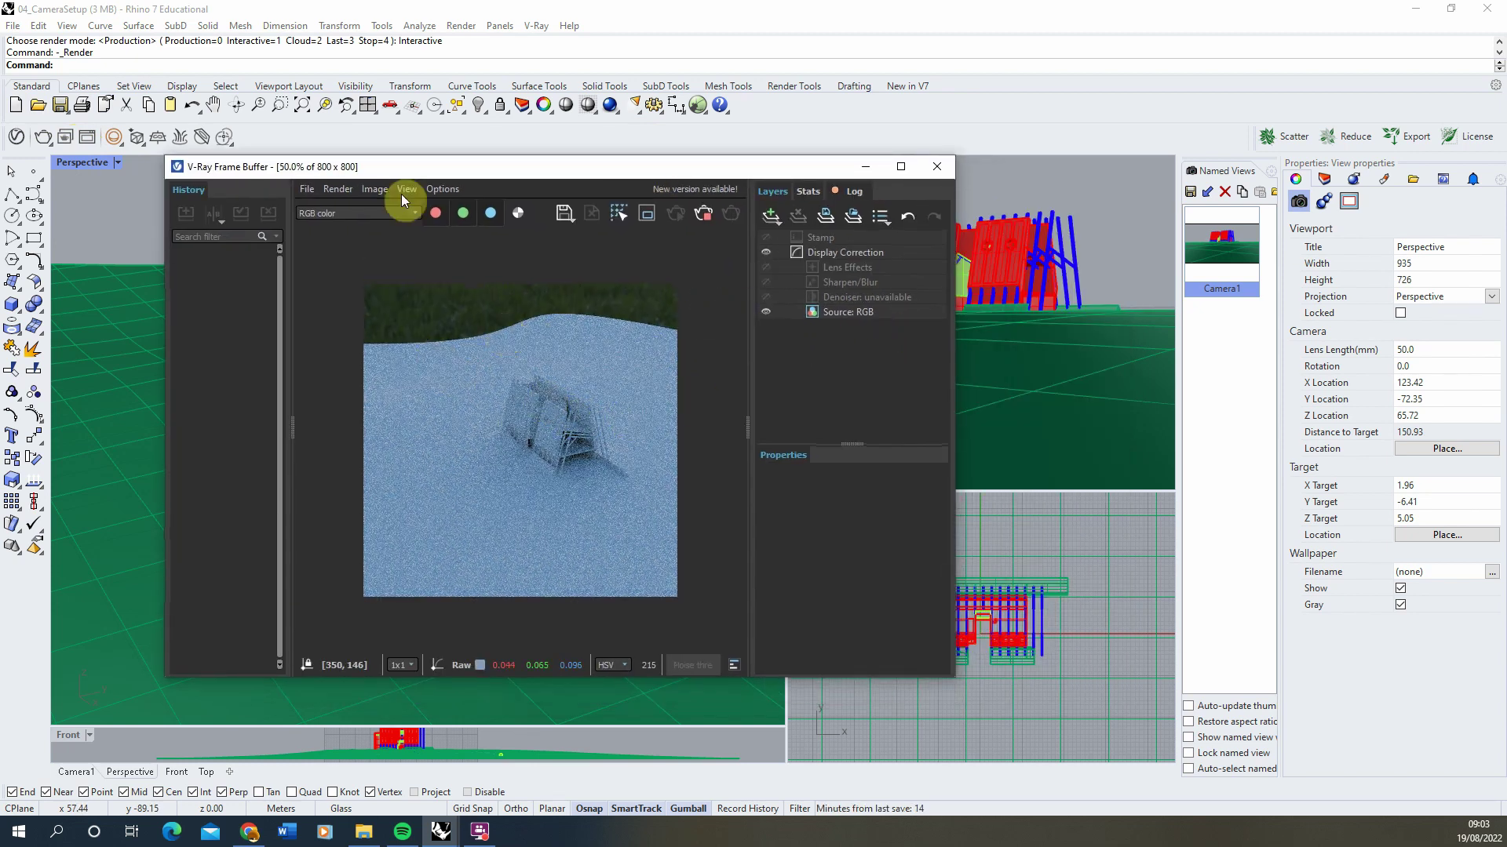
pyautogui.moveTo(457, 171); pyautogui.dragTo(462, 197)
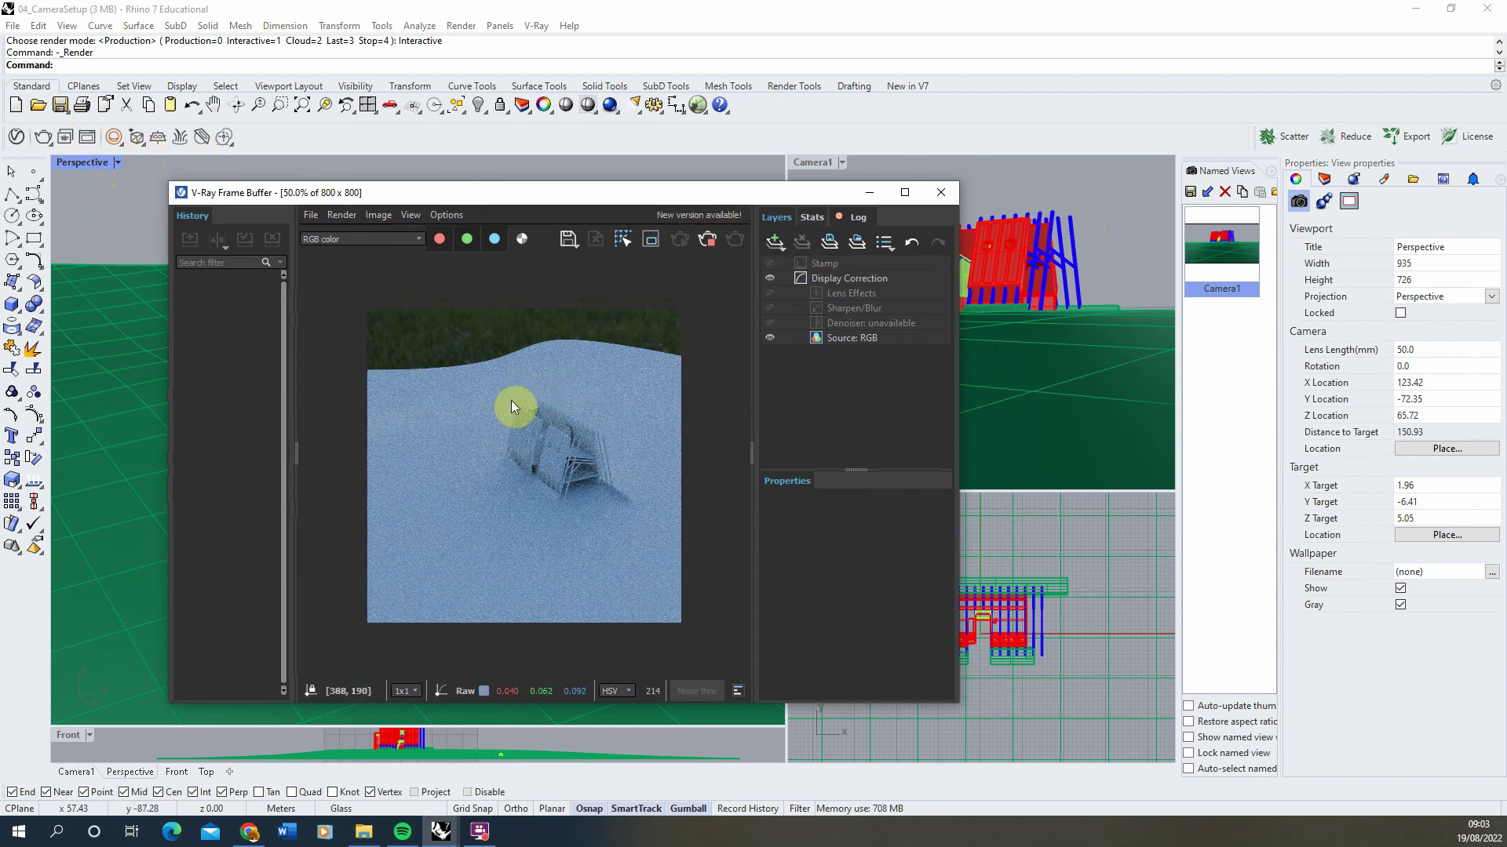
pyautogui.moveTo(262, 195); pyautogui.dragTo(672, 381)
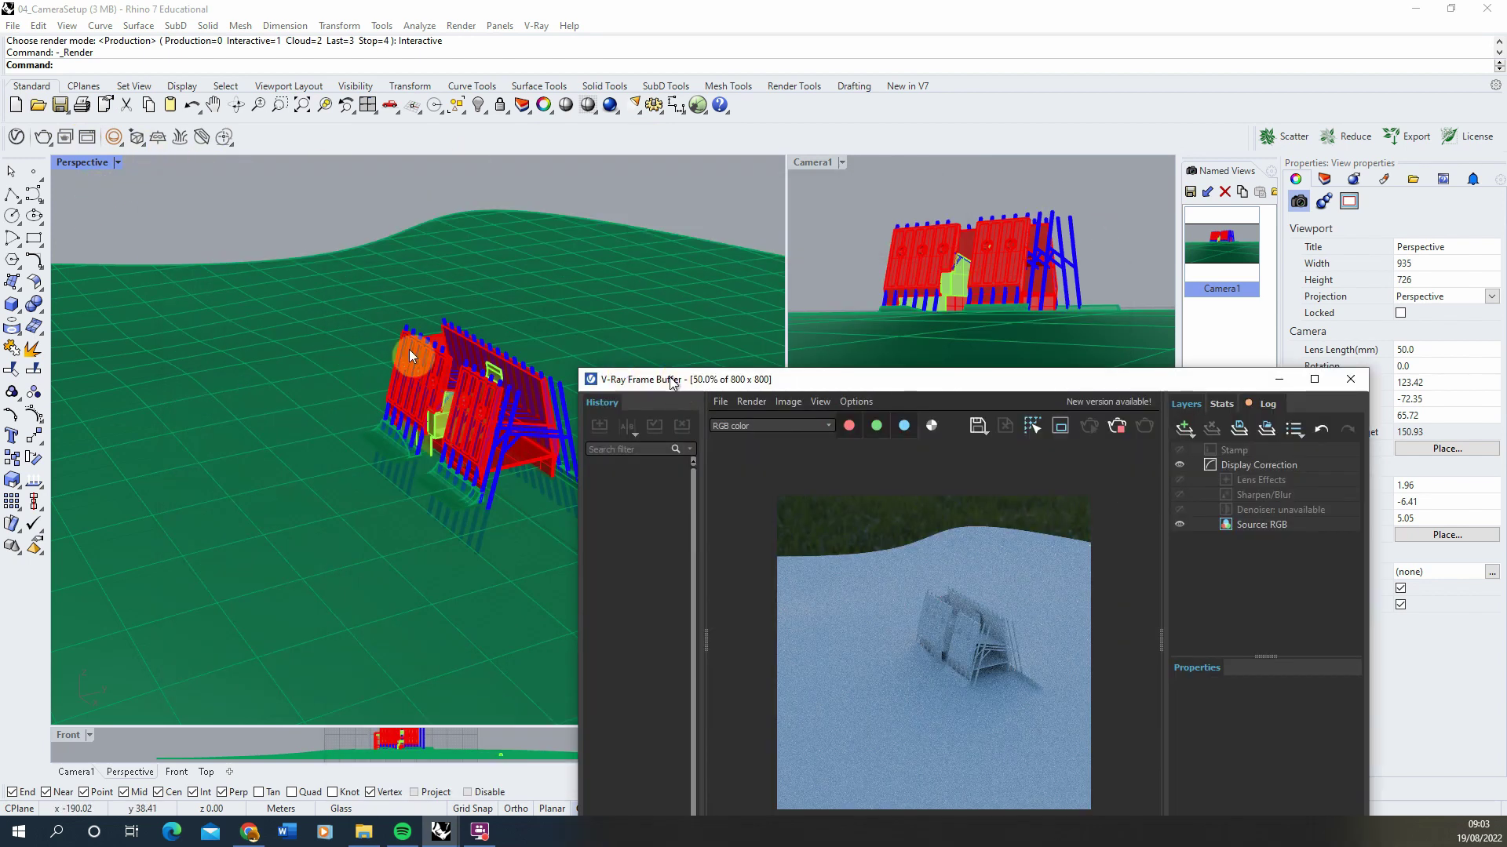
pyautogui.moveTo(502, 345); pyautogui.dragTo(465, 355, button='right')
pyautogui.moveTo(706, 379); pyautogui.dragTo(265, 317)
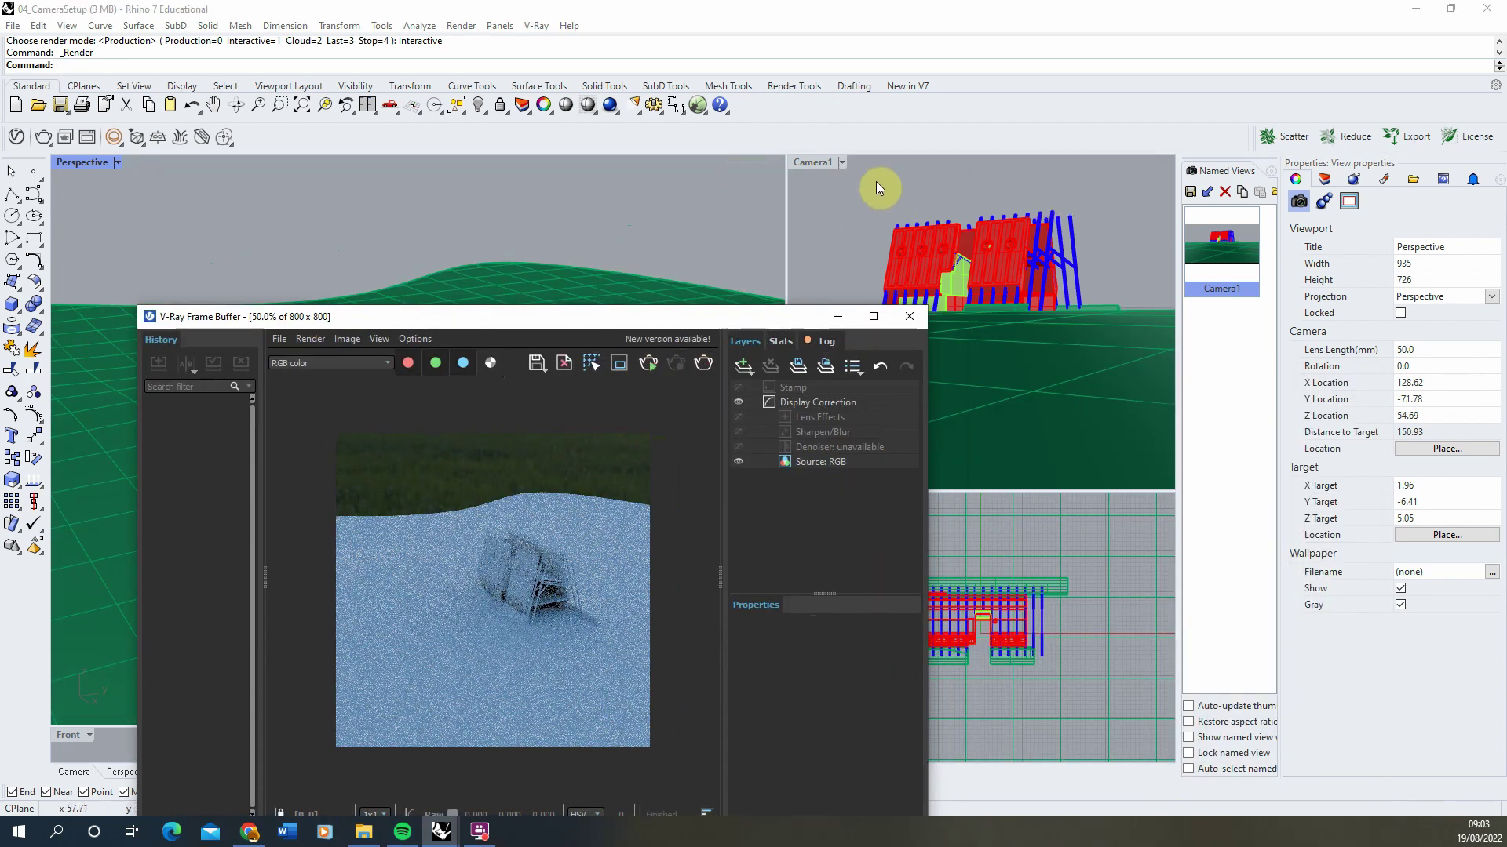
# Step: Make Camera1 the active viewport, start an interactive V-Ray render of it, and place the frame buffer clear of the Perspective label
pyautogui.click(949, 227)
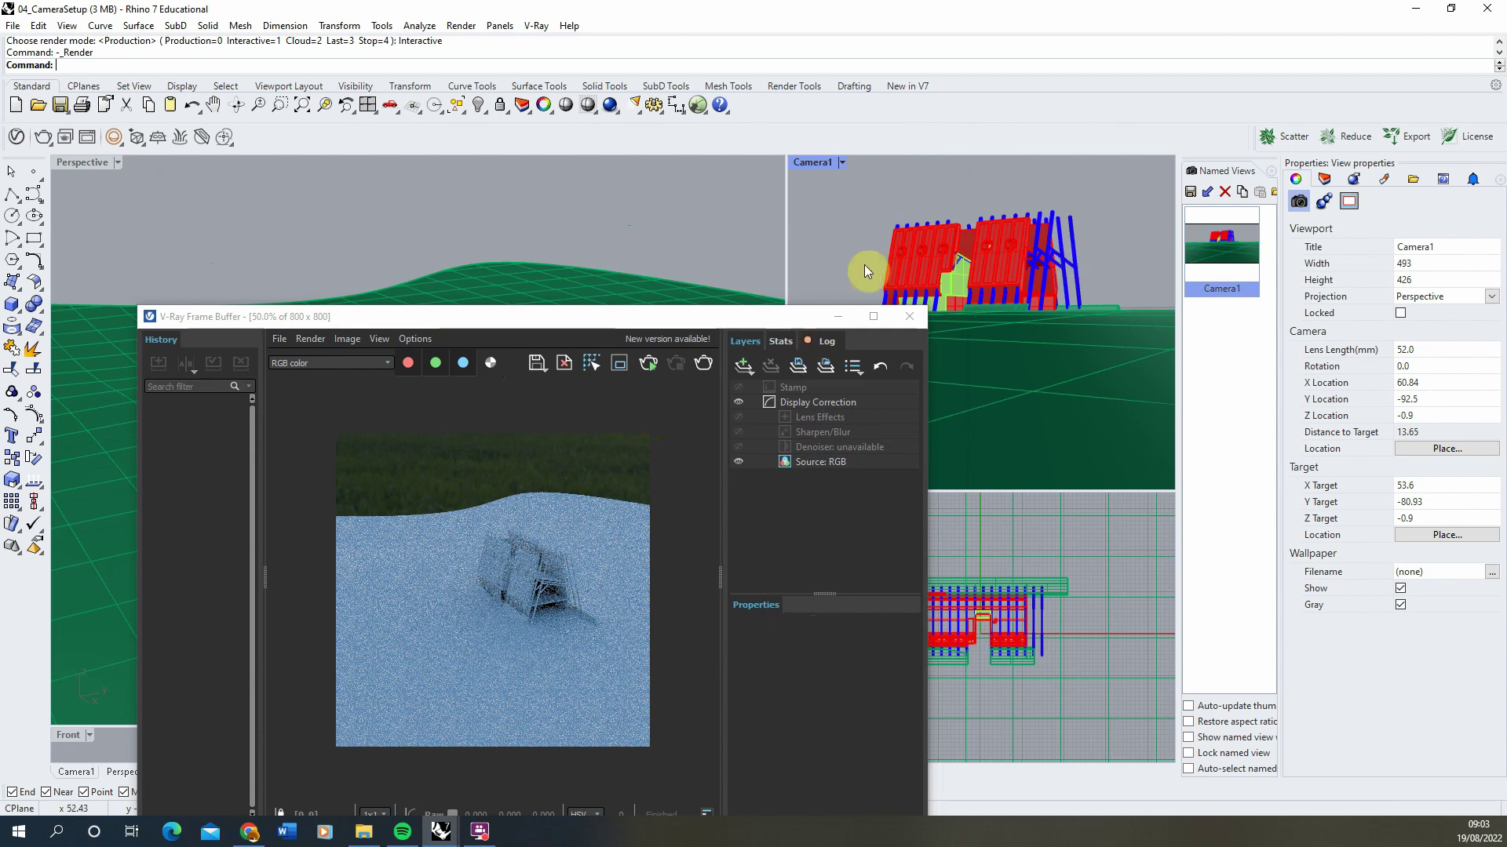
pyautogui.click(648, 362)
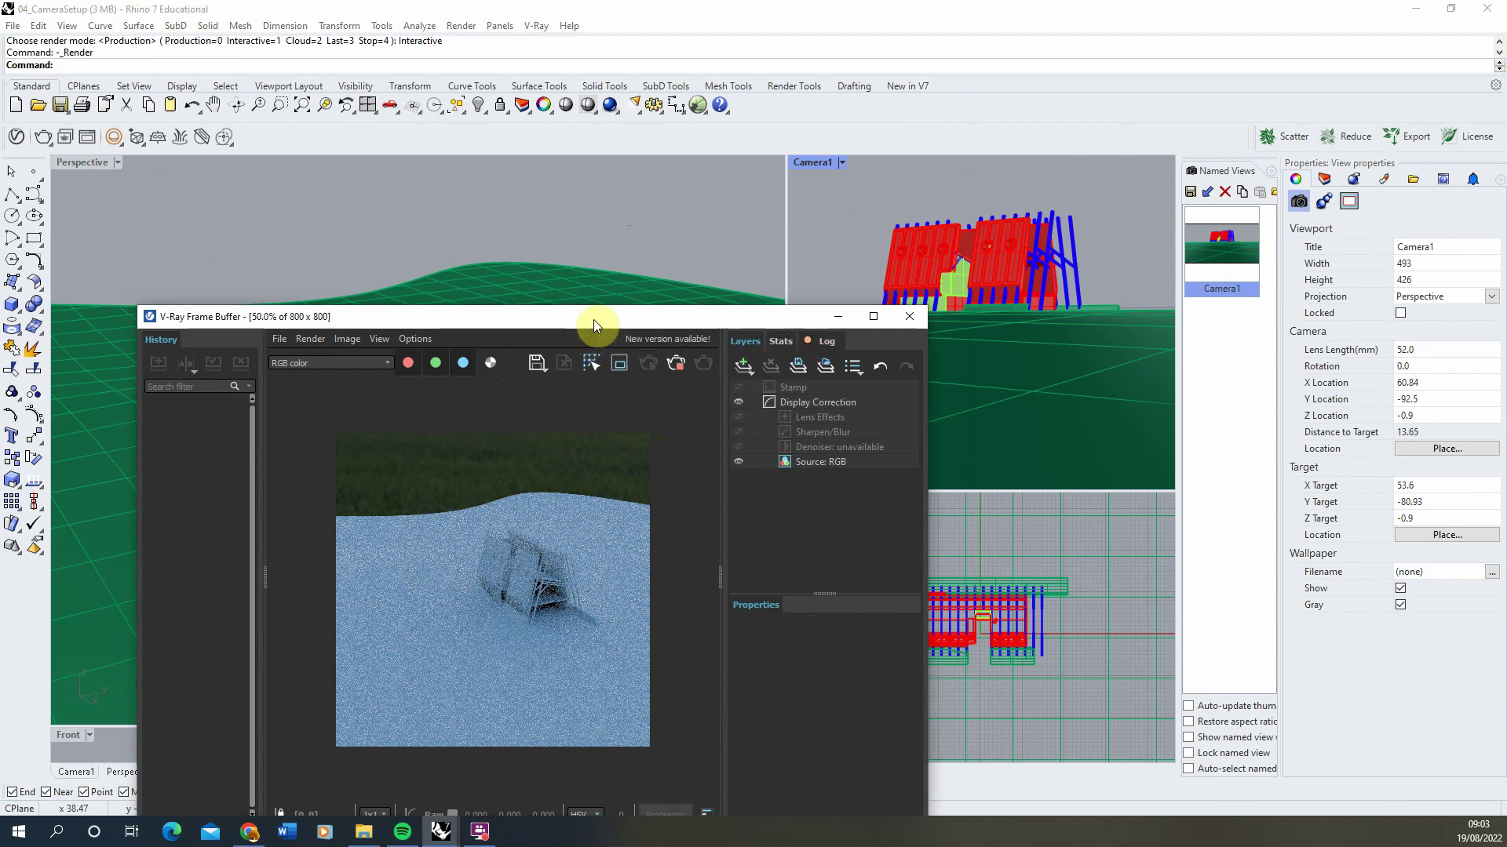
pyautogui.moveTo(590, 322); pyautogui.dragTo(813, 151)
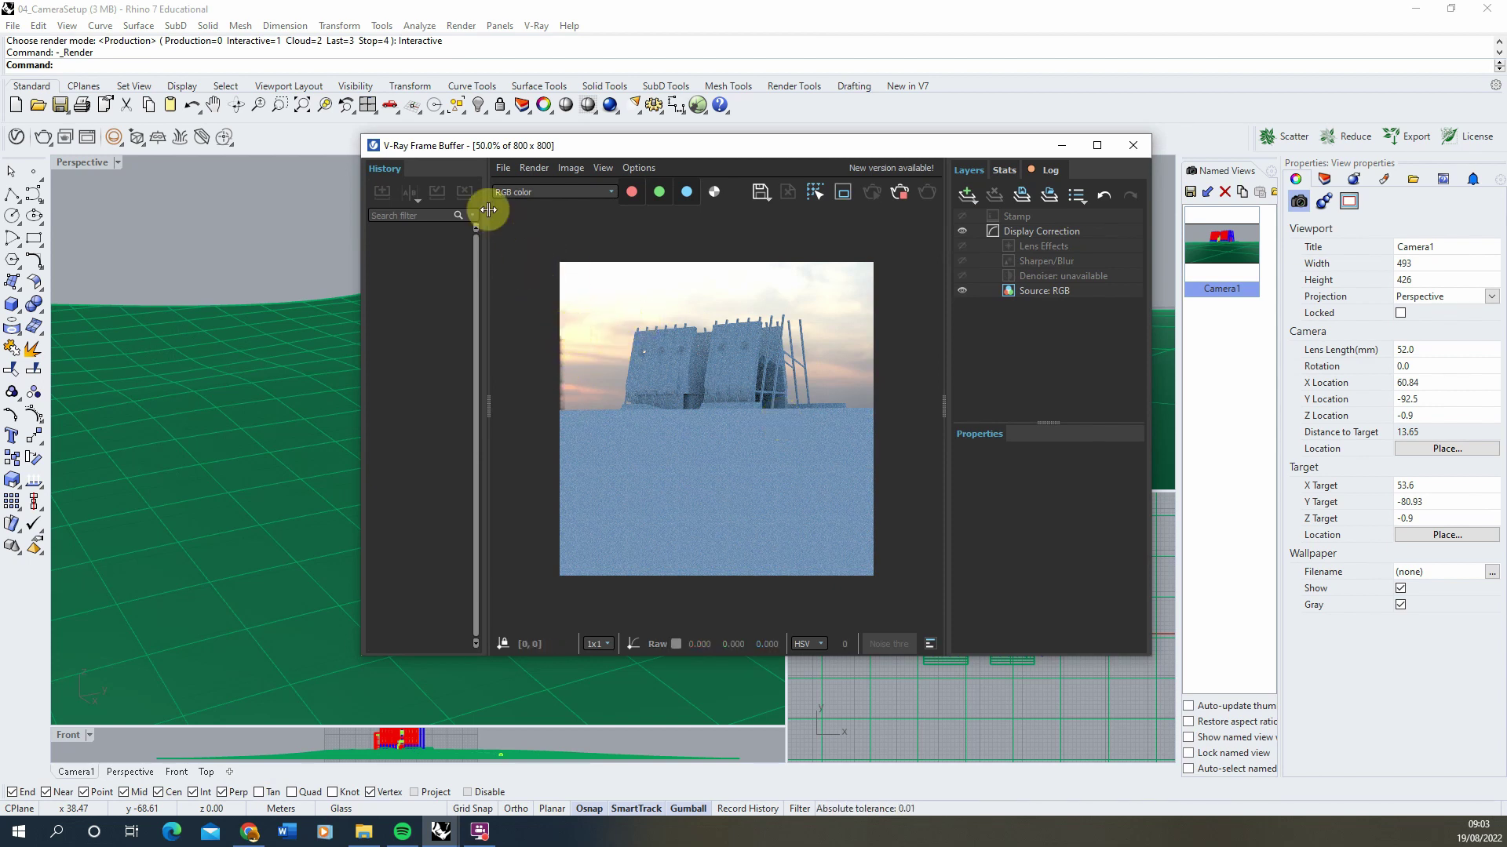
pyautogui.moveTo(515, 151); pyautogui.dragTo(546, 147)
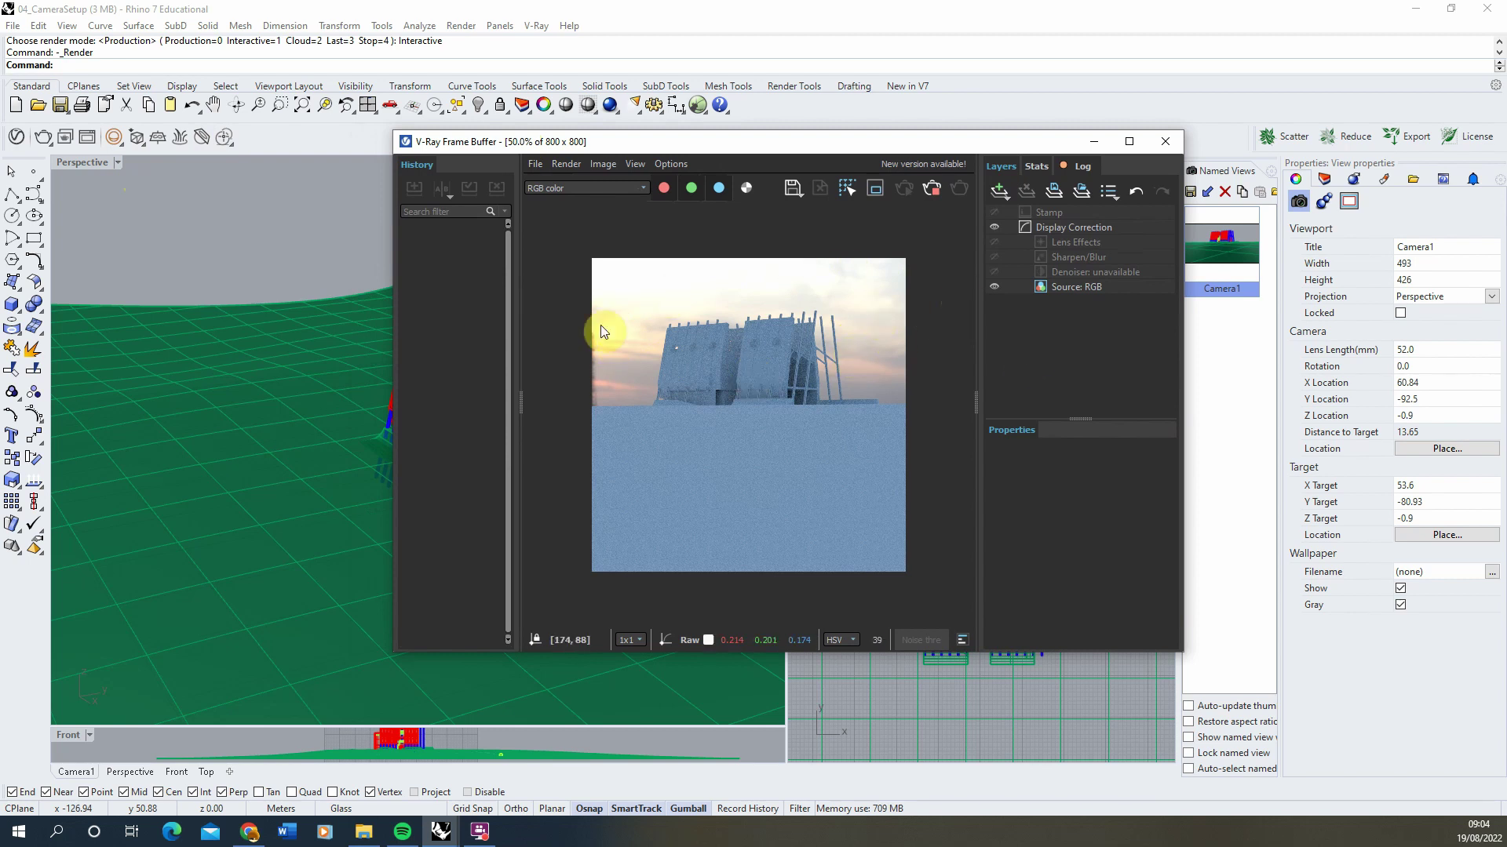
# Step: Open the Sky texture in the V-Ray Asset Editor and set its horizontal rotation to 50
pyautogui.click(17, 138)
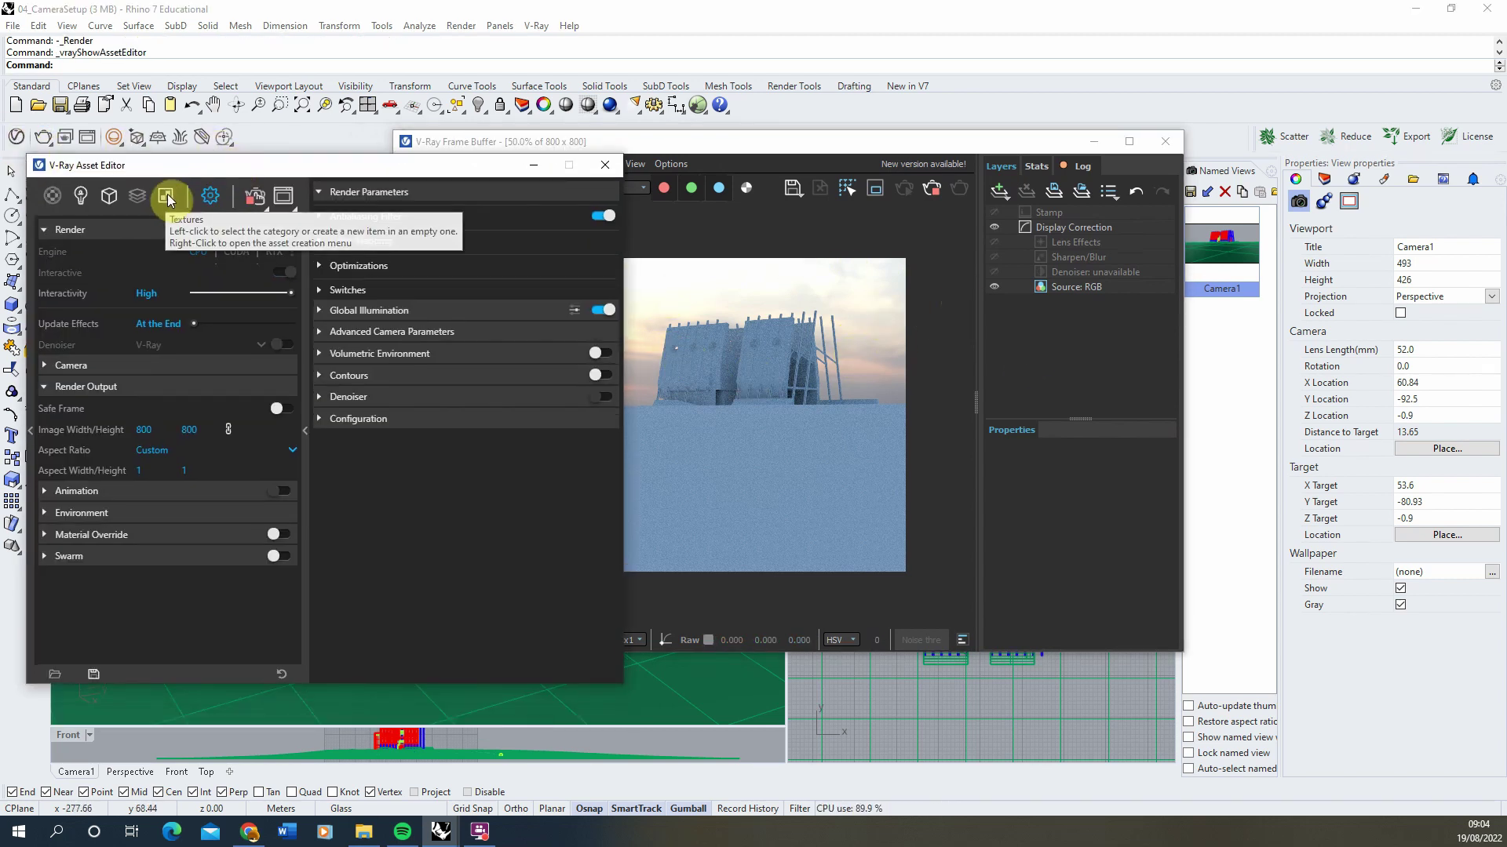
pyautogui.click(164, 196)
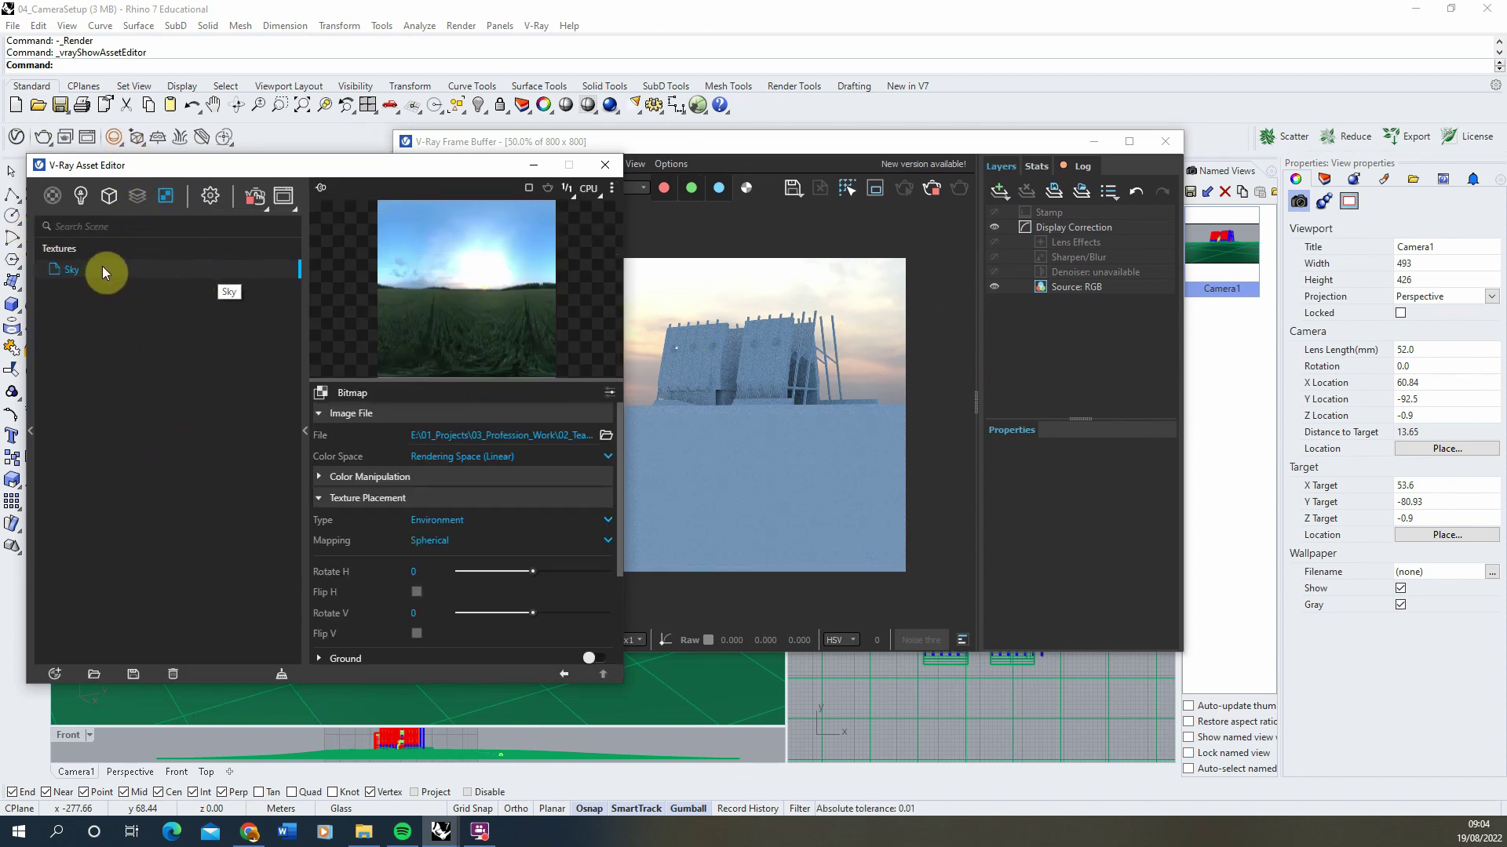
pyautogui.scroll(-2, 415, 545)
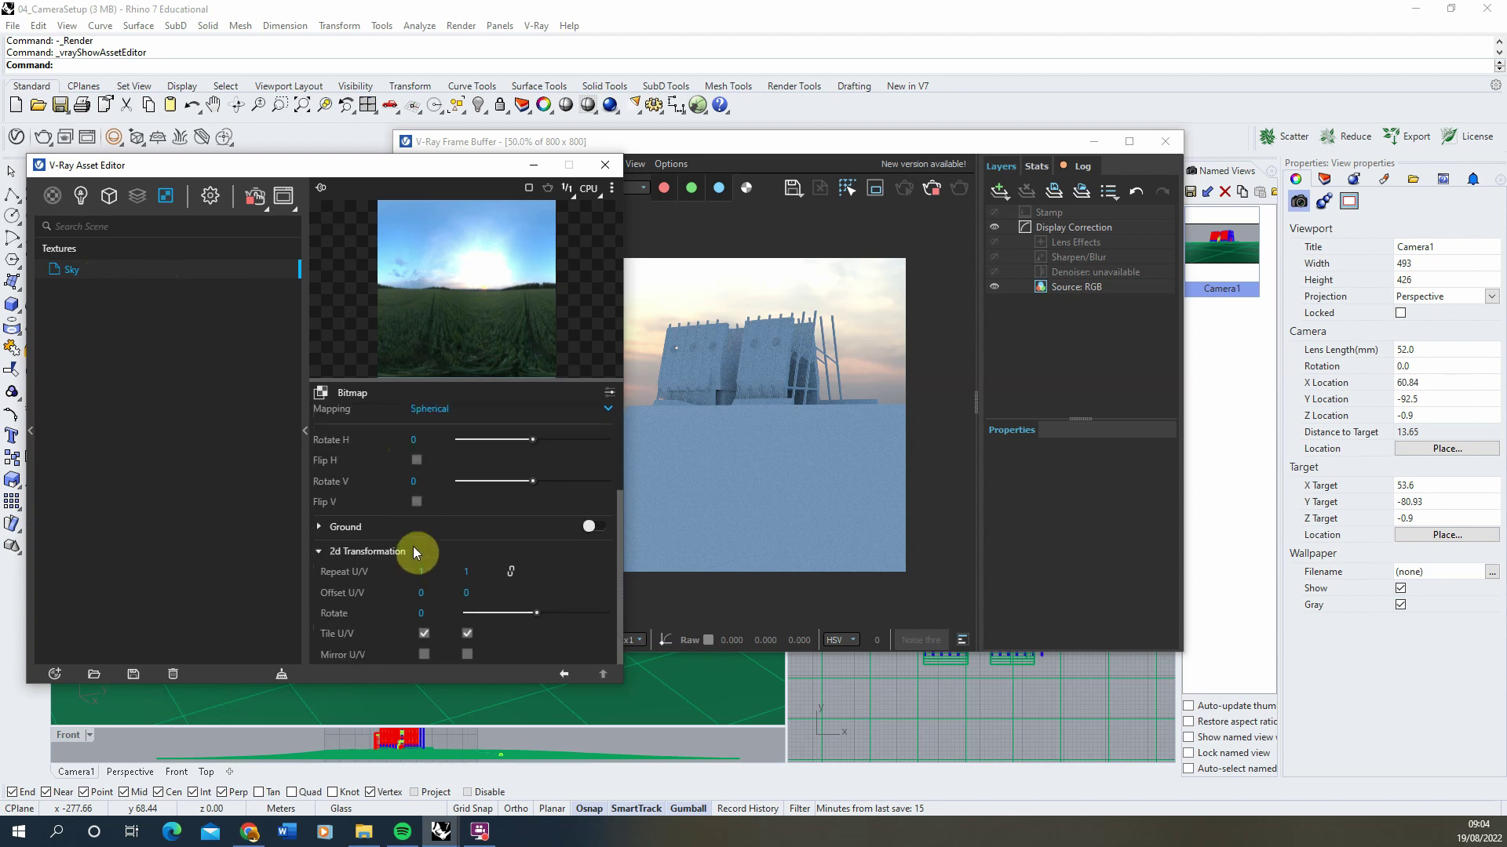
pyautogui.scroll(1, 405, 471)
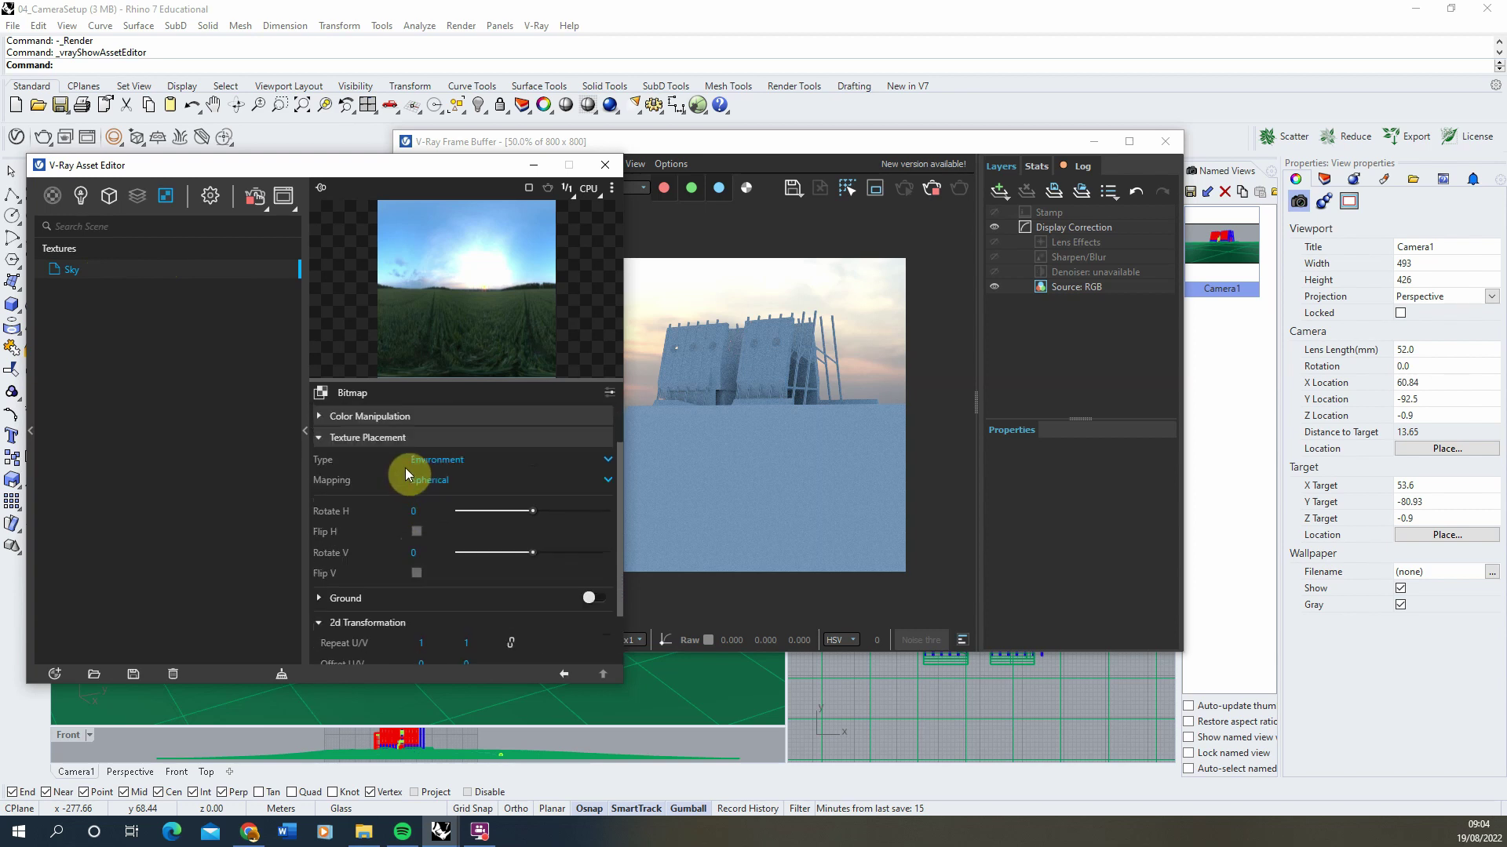
pyautogui.click(432, 519)
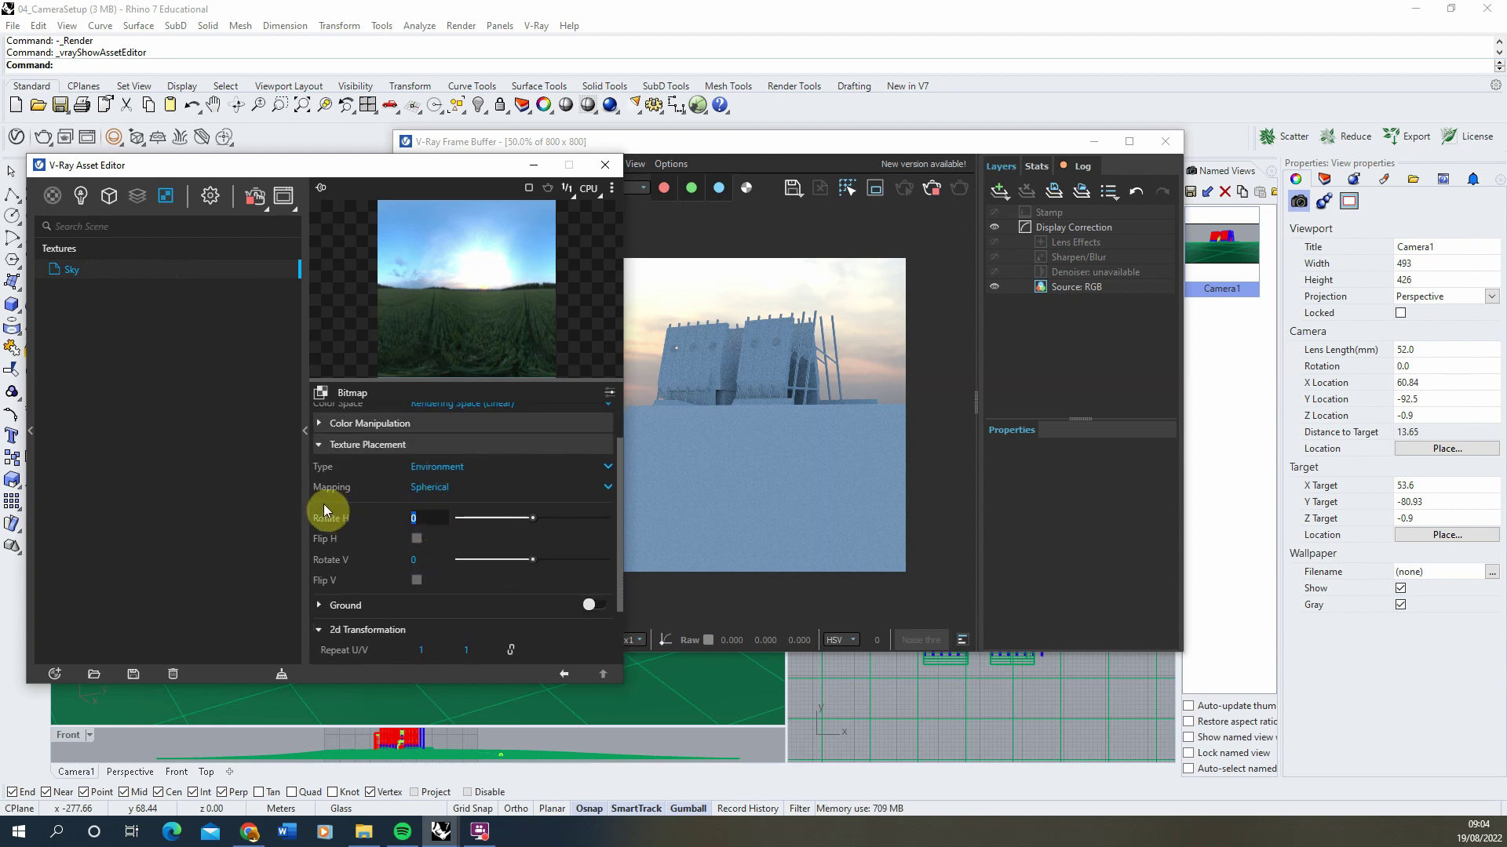
pyautogui.write('50')
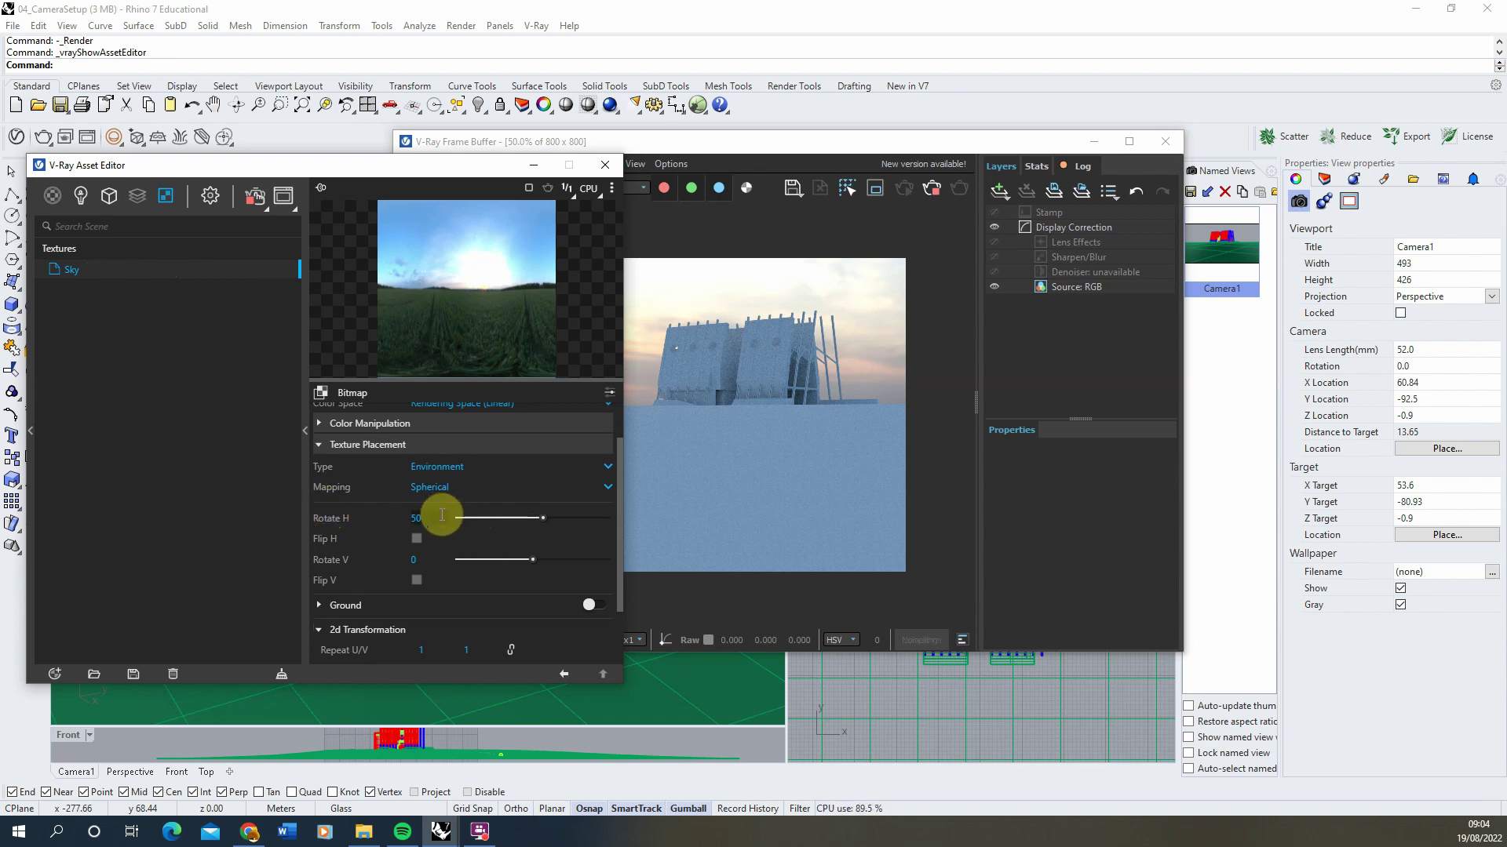
pyautogui.press('Return')
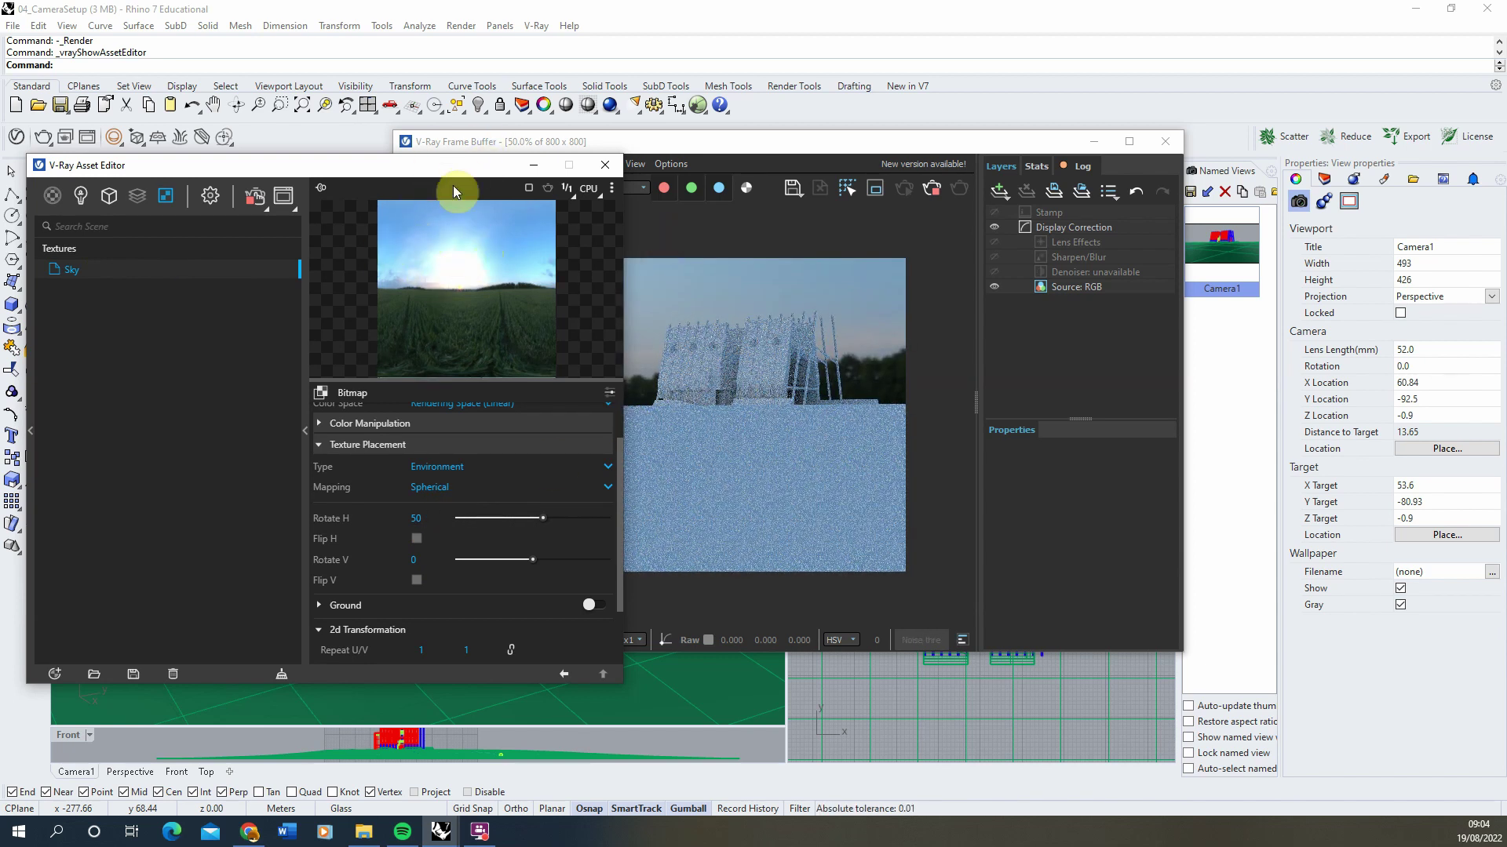
# Step: Uncover the live render, set the Sky texture's horizontal rotation to 90, and inspect the building's lighting up close
pyautogui.moveTo(437, 172); pyautogui.dragTo(383, 168)
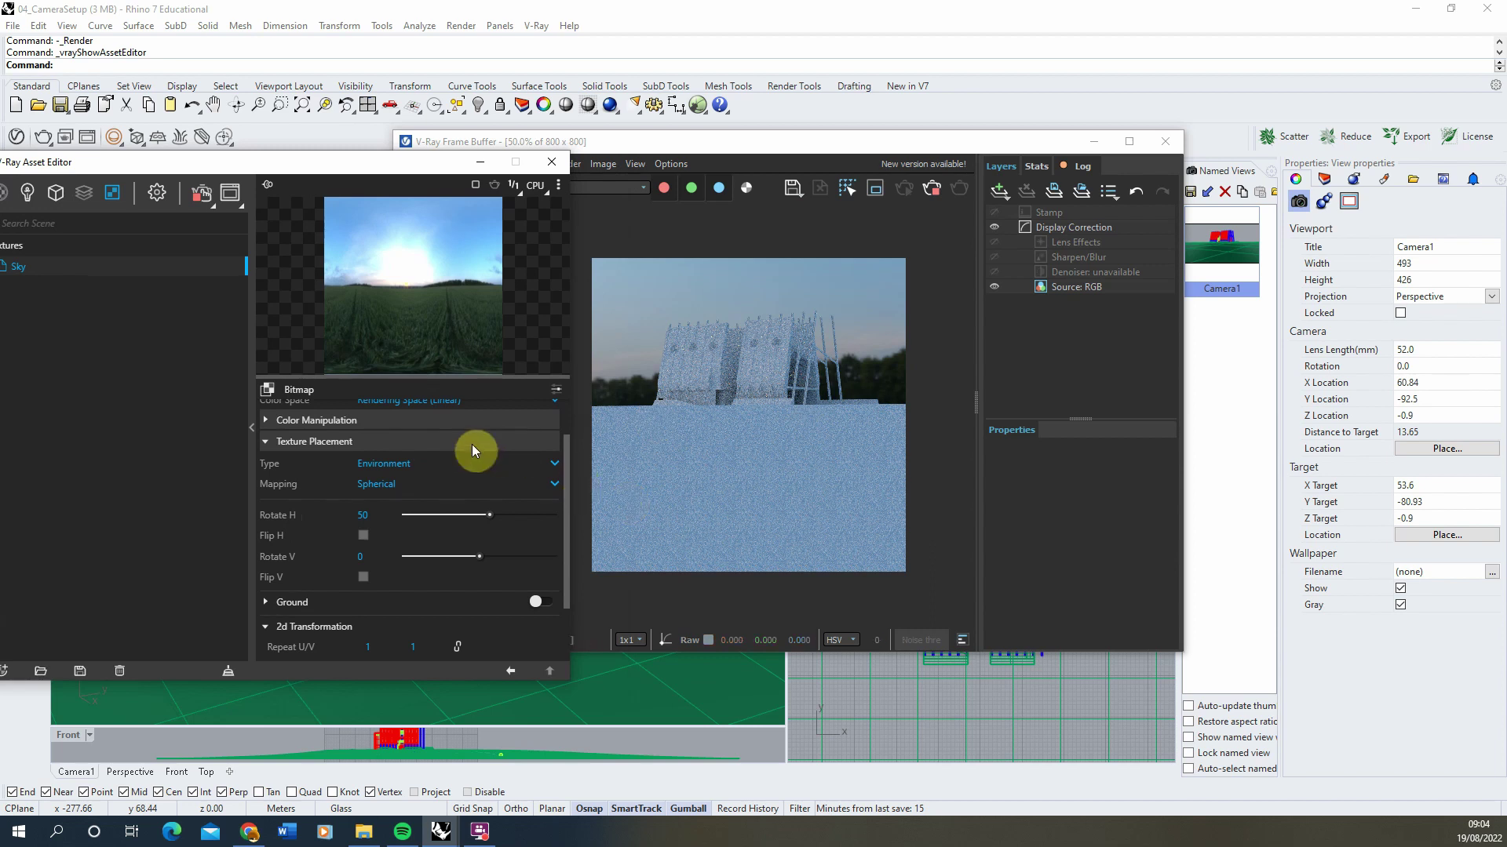
pyautogui.doubleClick(370, 514)
pyautogui.write('90')
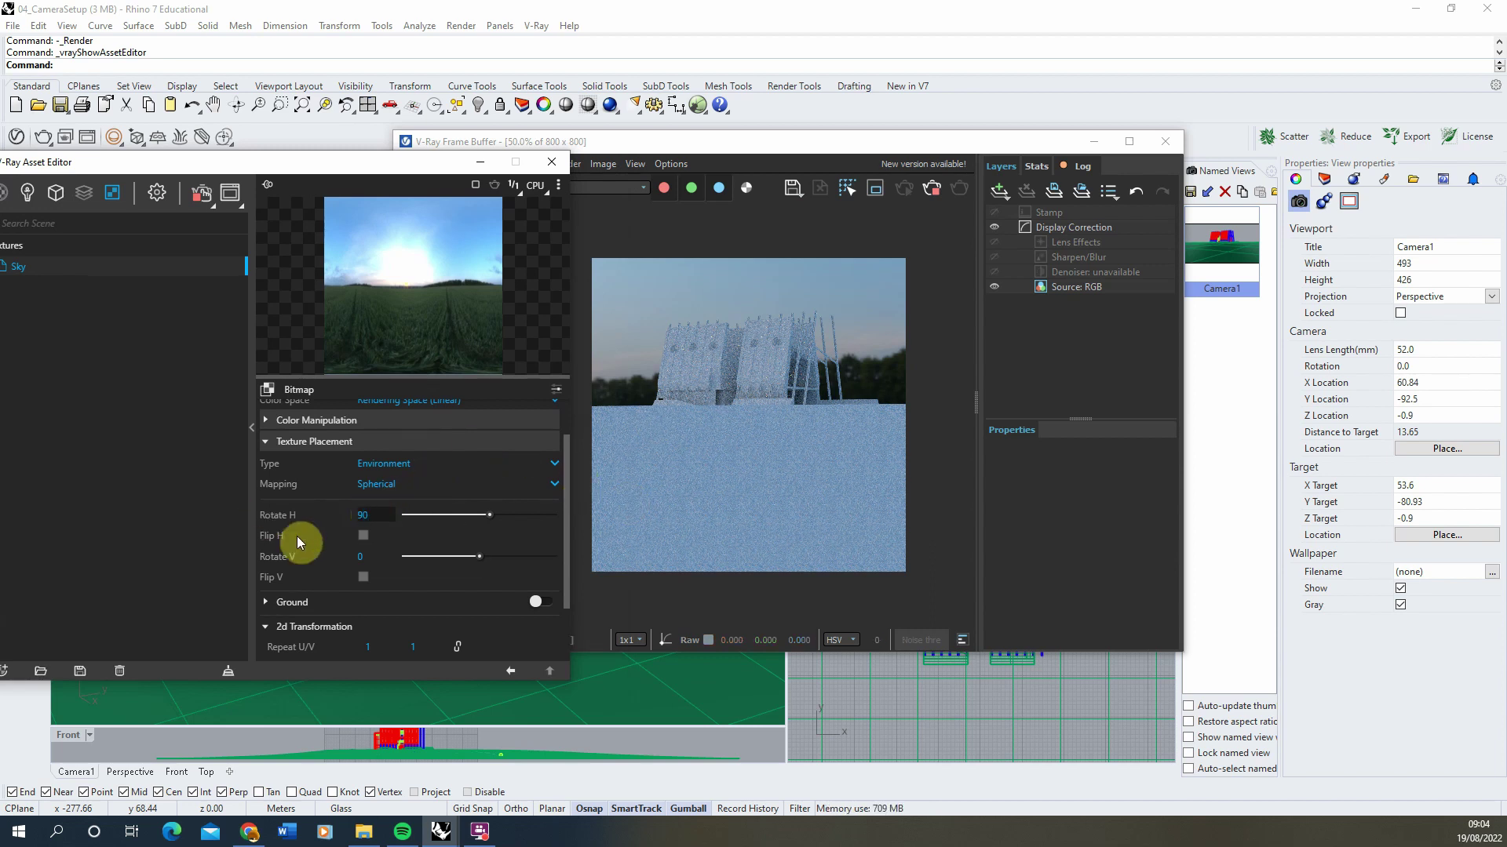
pyautogui.press('Return')
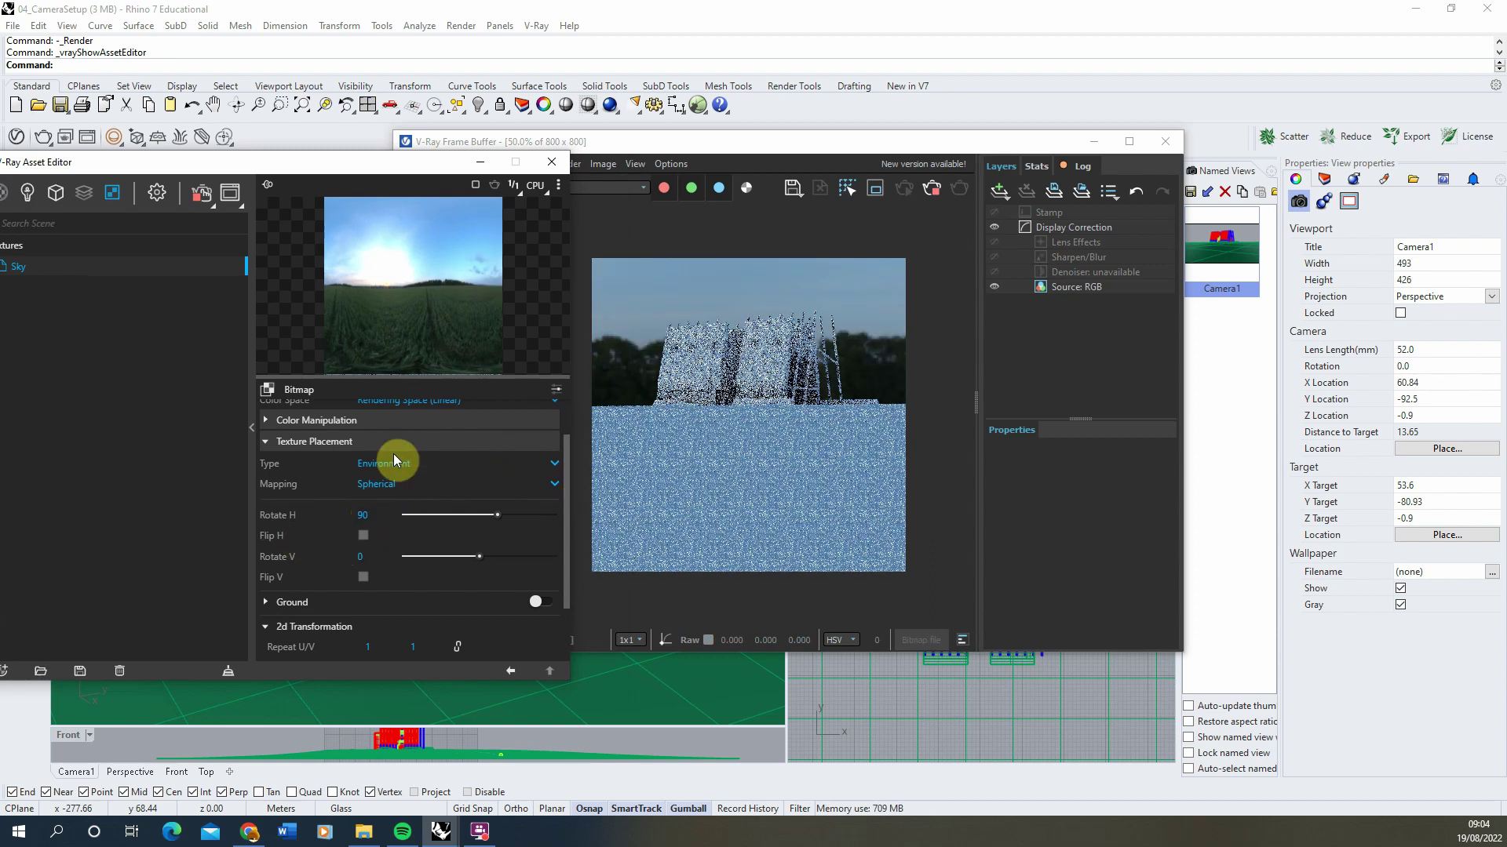
pyautogui.scroll(2, 710, 360)
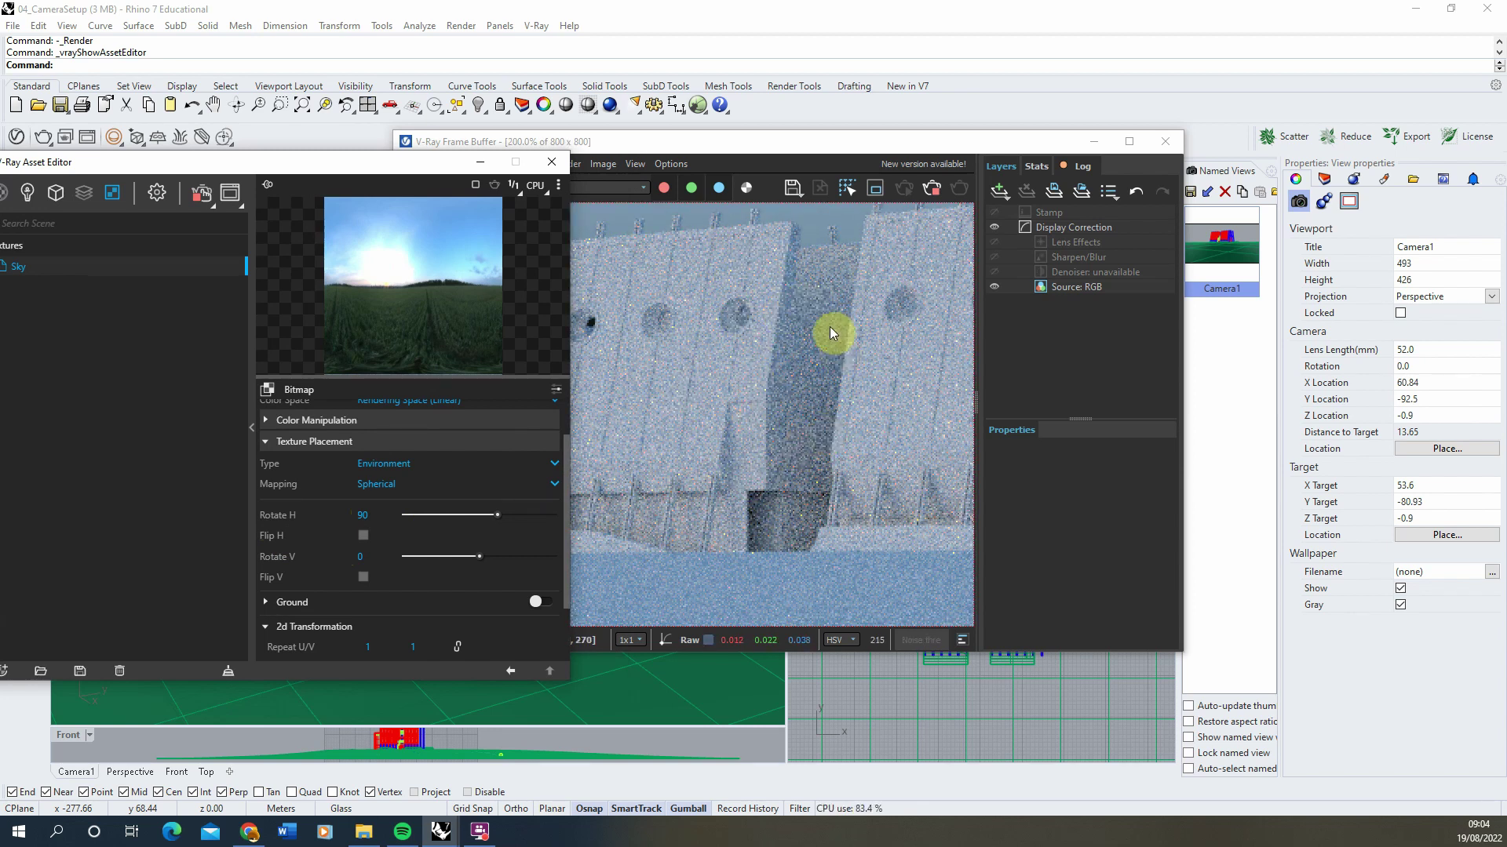
pyautogui.scroll(-1, 738, 392)
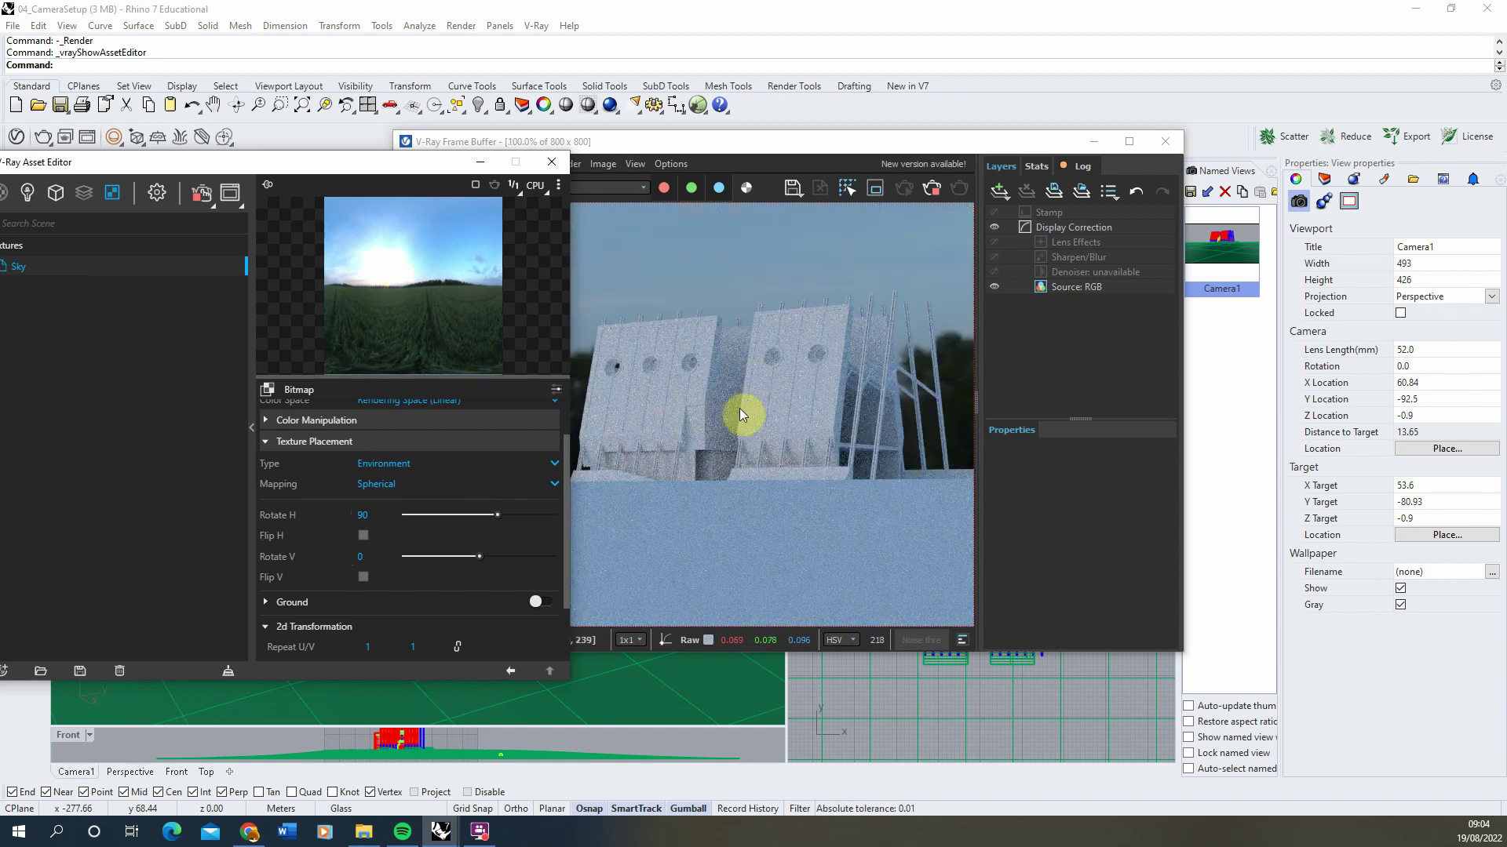
# Step: Set the Sky texture's horizontal rotation to 120
pyautogui.click(364, 515)
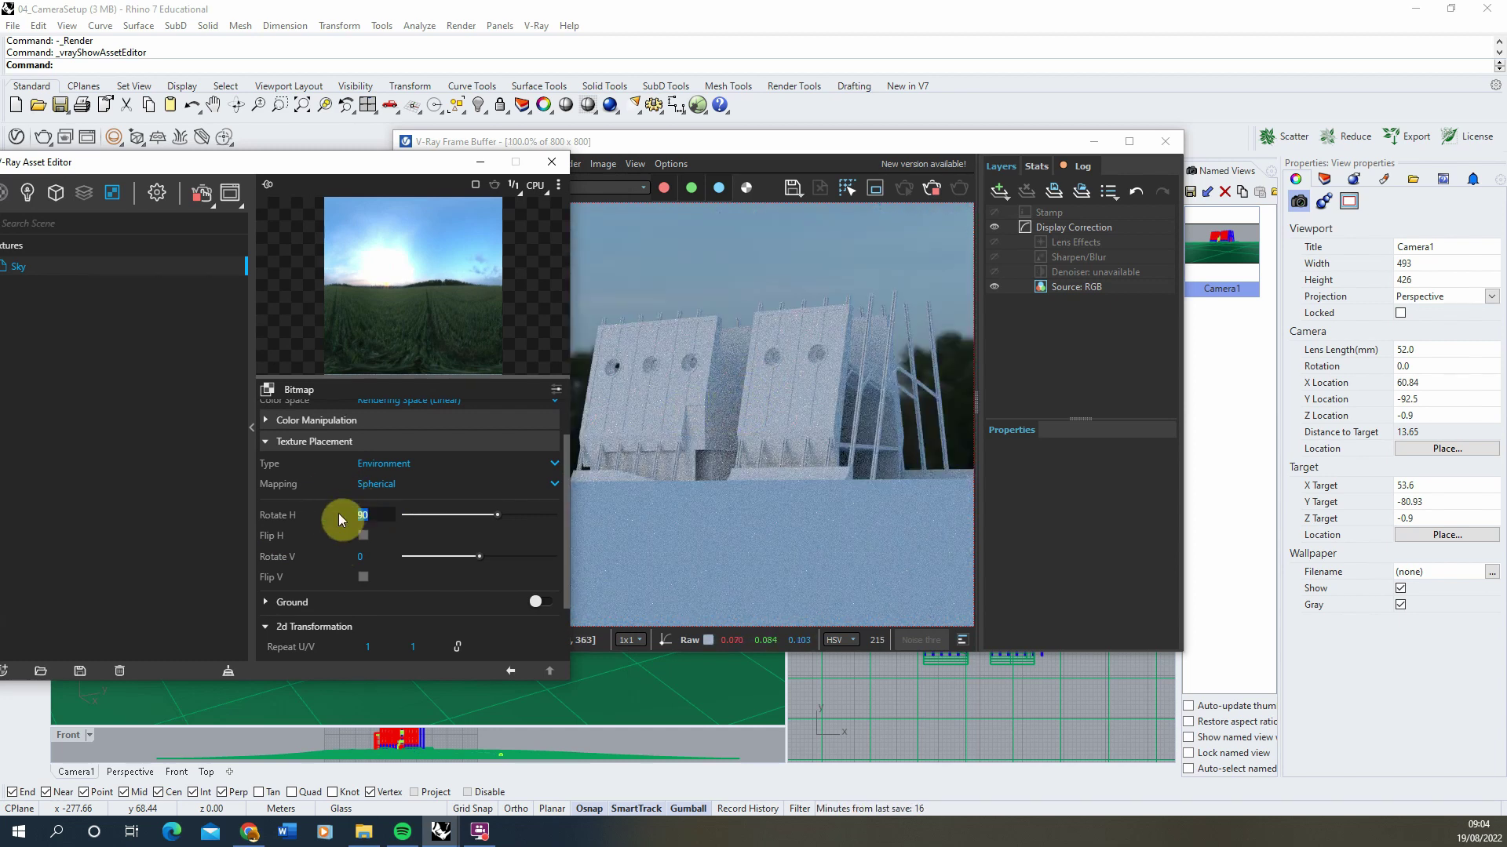
pyautogui.write('120')
pyautogui.press('Return')
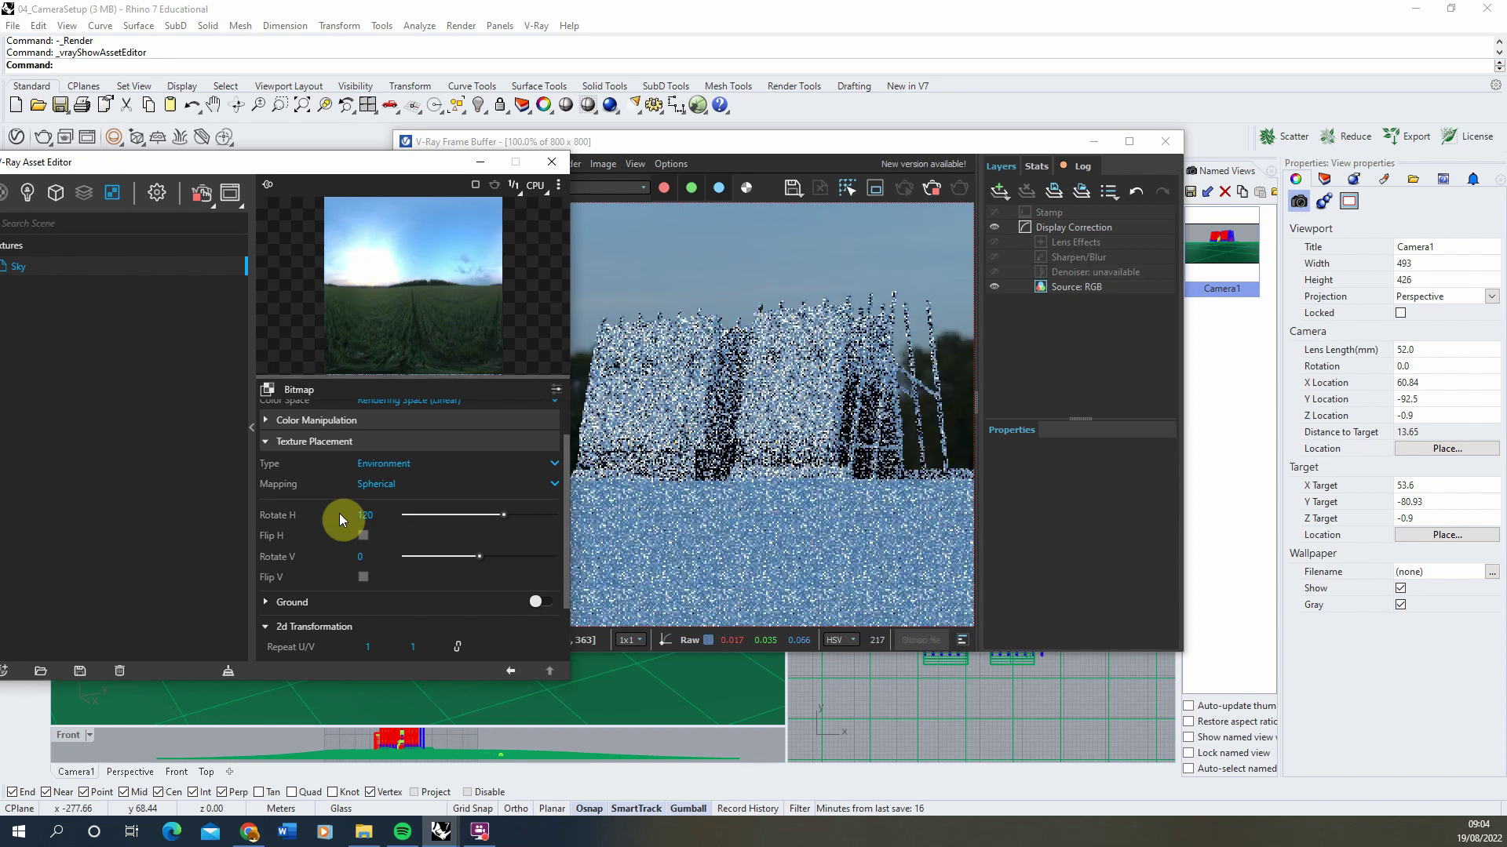
# Step: Try a horizontal rotation of 200 on the Sky texture and view the whole rendered frame
pyautogui.click(366, 515)
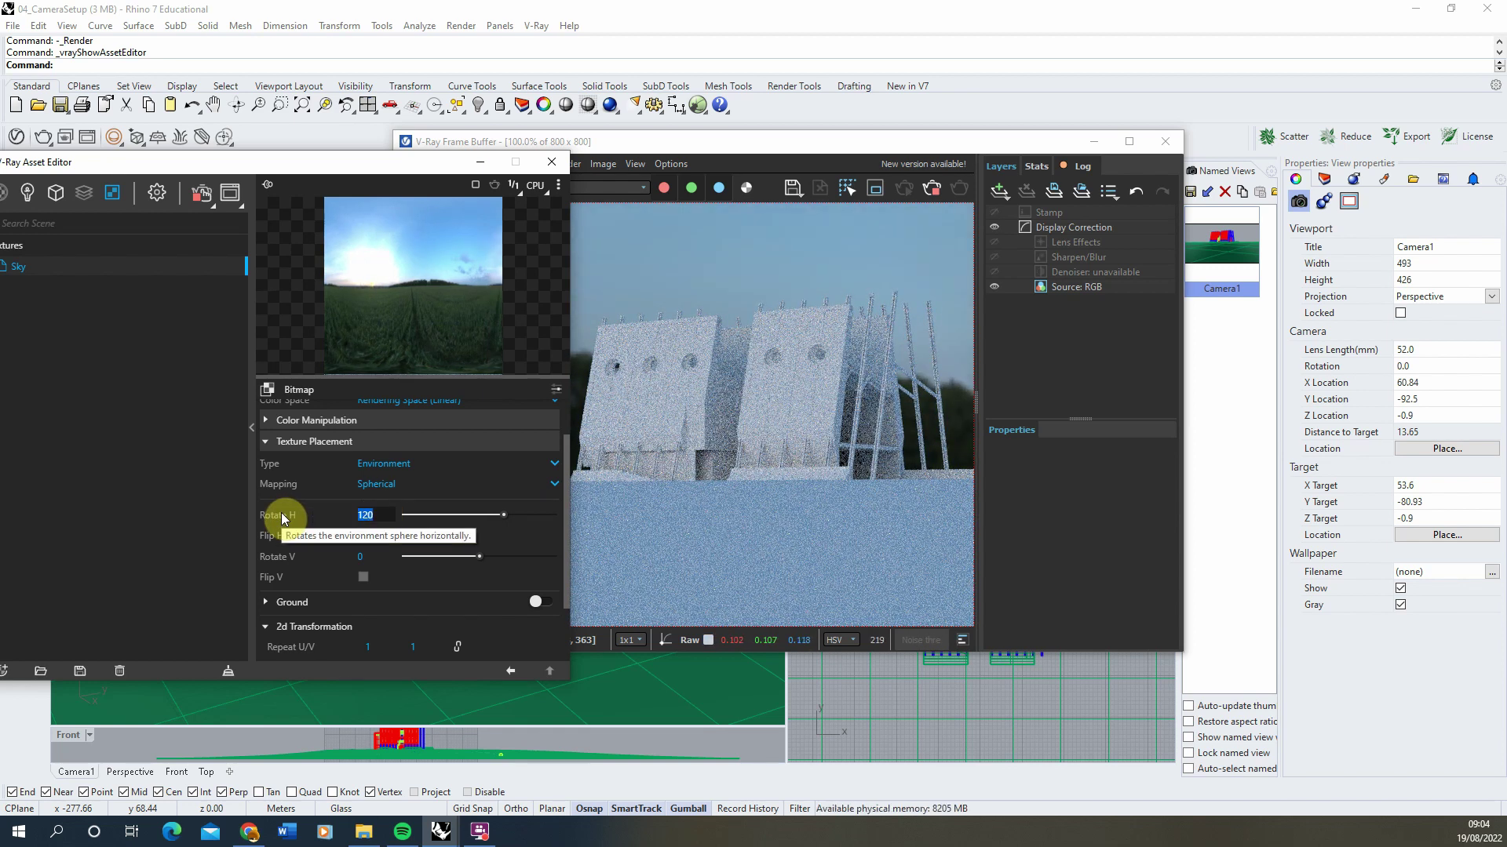
pyautogui.write('200')
pyautogui.press('Return')
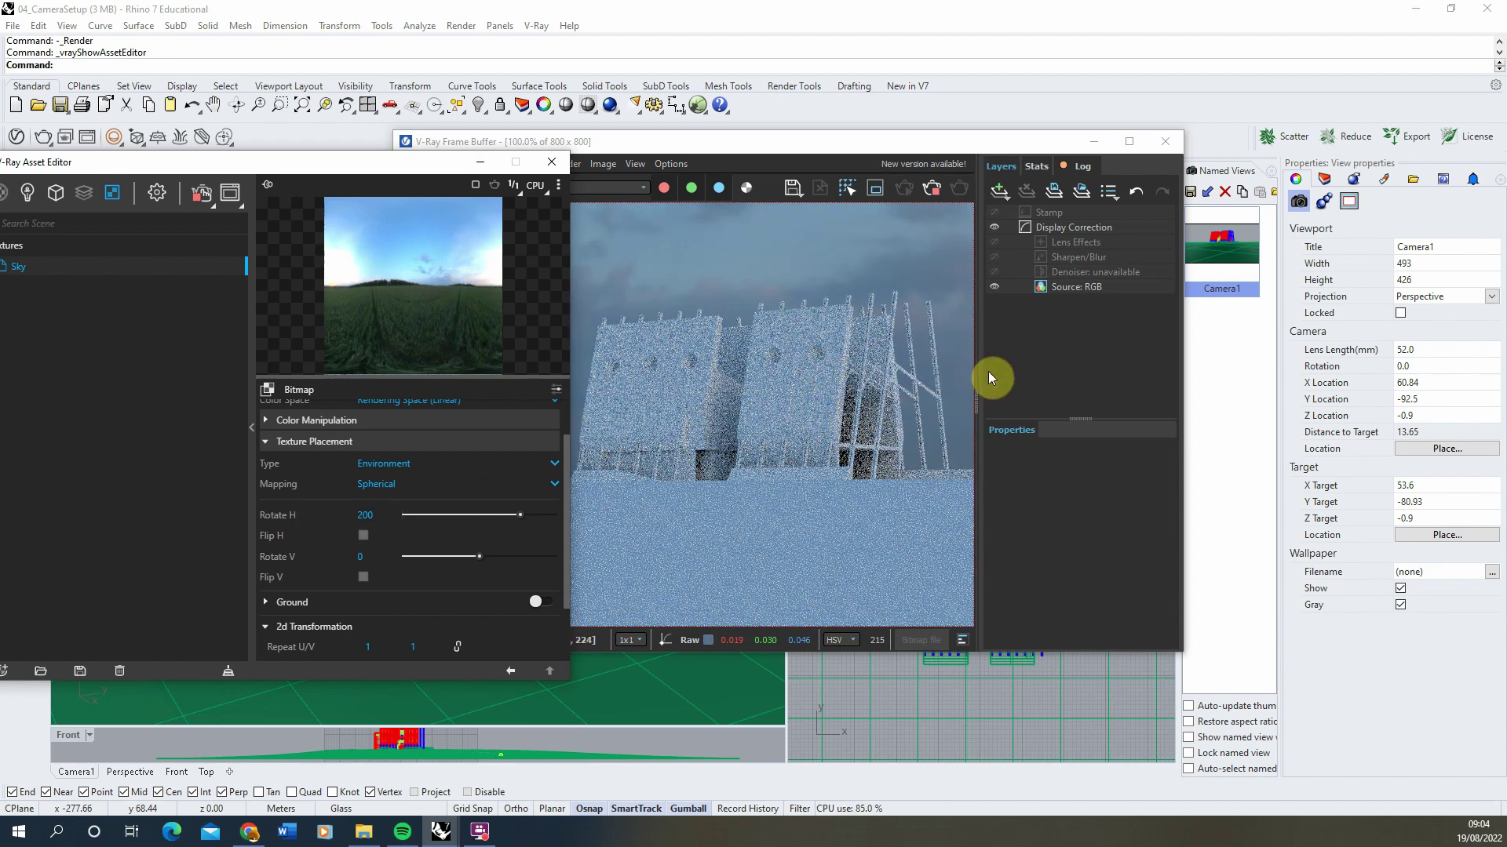
pyautogui.scroll(-2, 819, 375)
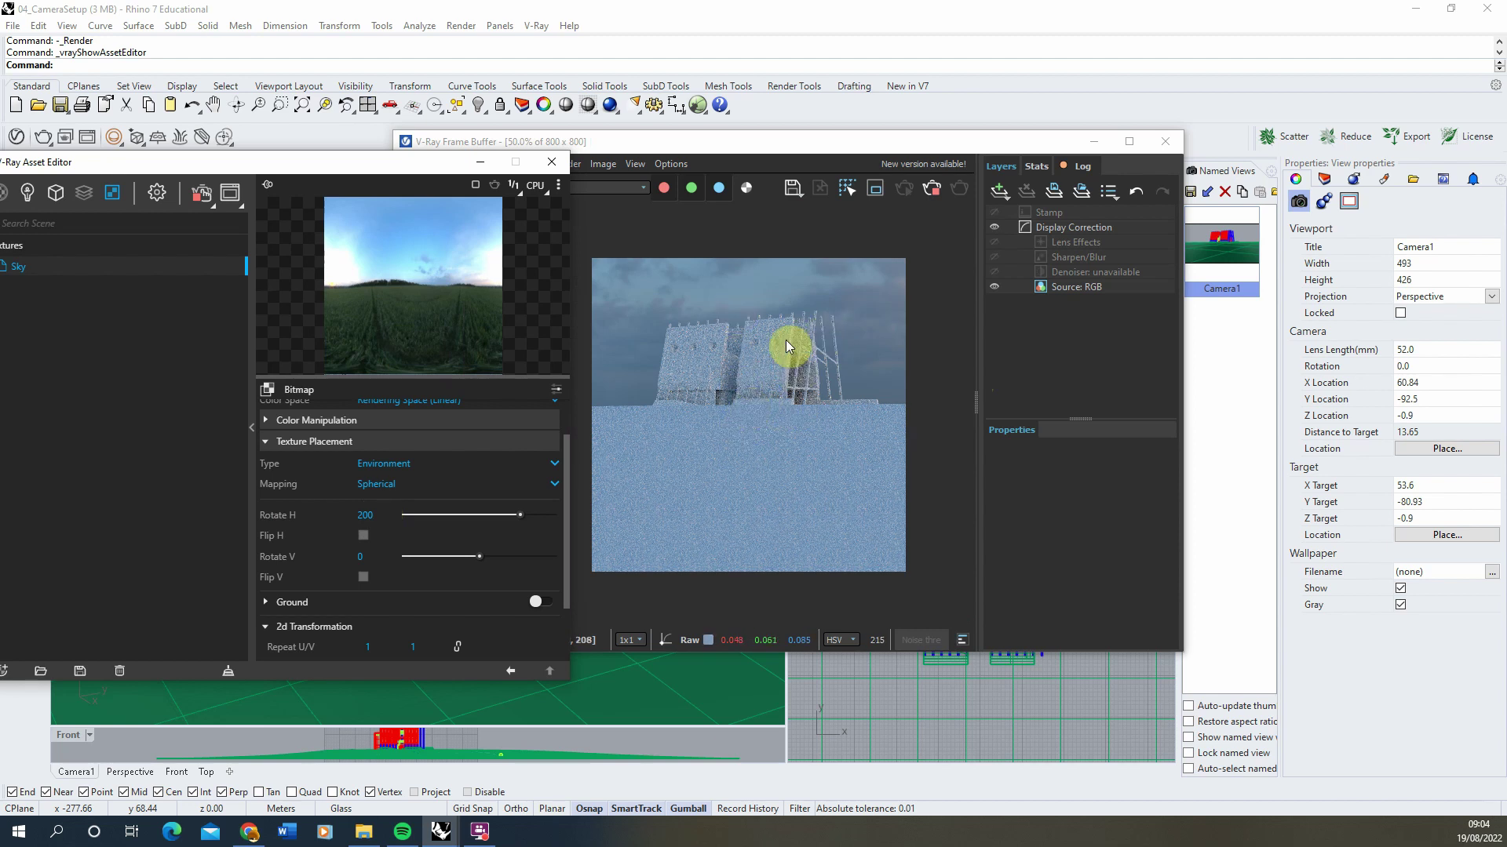
# Step: Set the Sky texture's horizontal rotation to 90 and check the building's lighting and background in the live render
pyautogui.doubleClick(367, 514)
pyautogui.write('90')
pyautogui.press('Return')
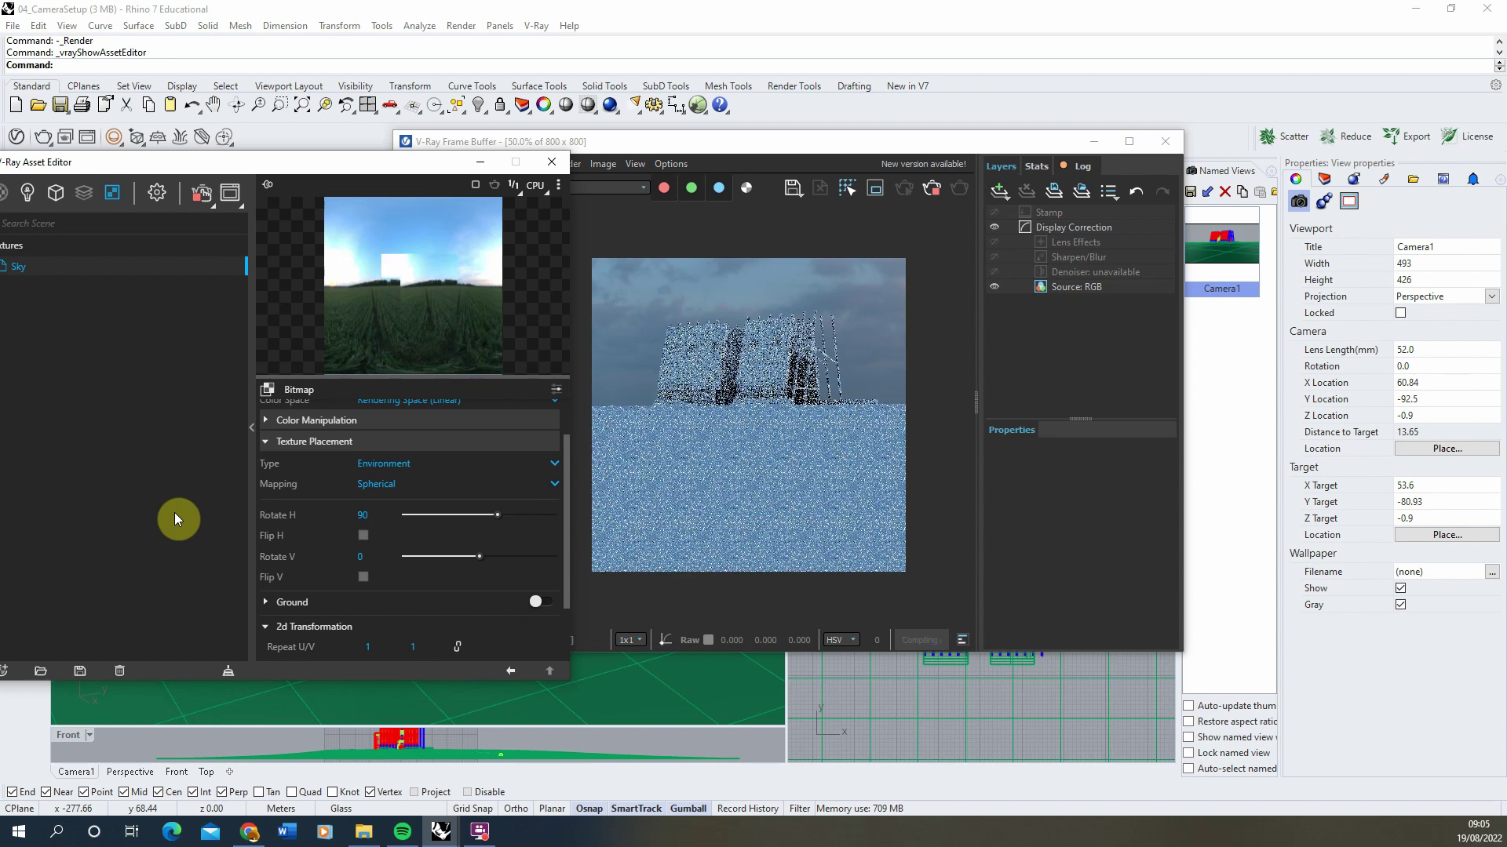
pyautogui.doubleClick(707, 351)
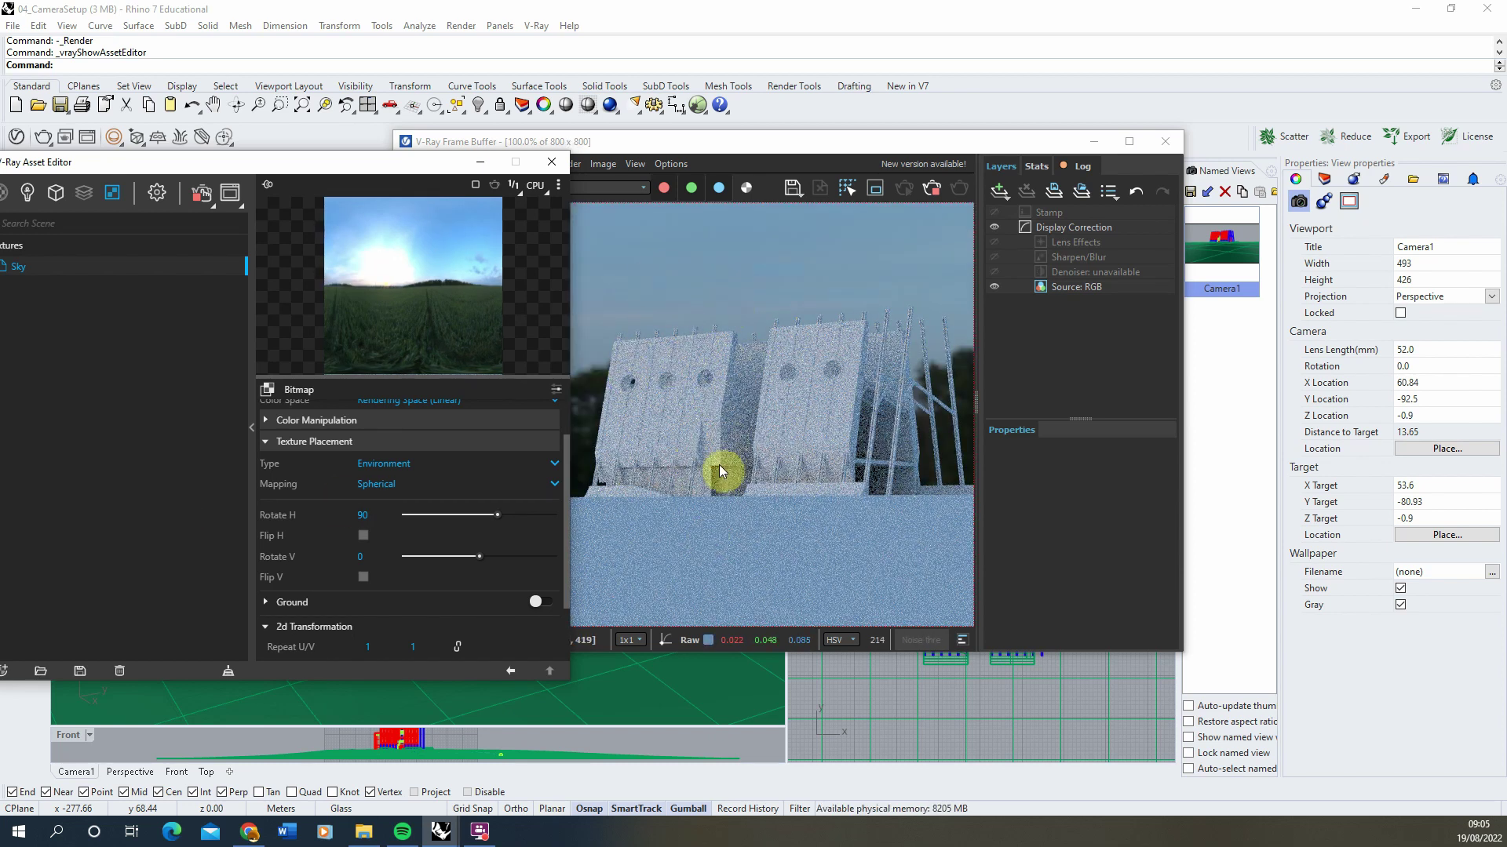
pyautogui.scroll(-2, 761, 408)
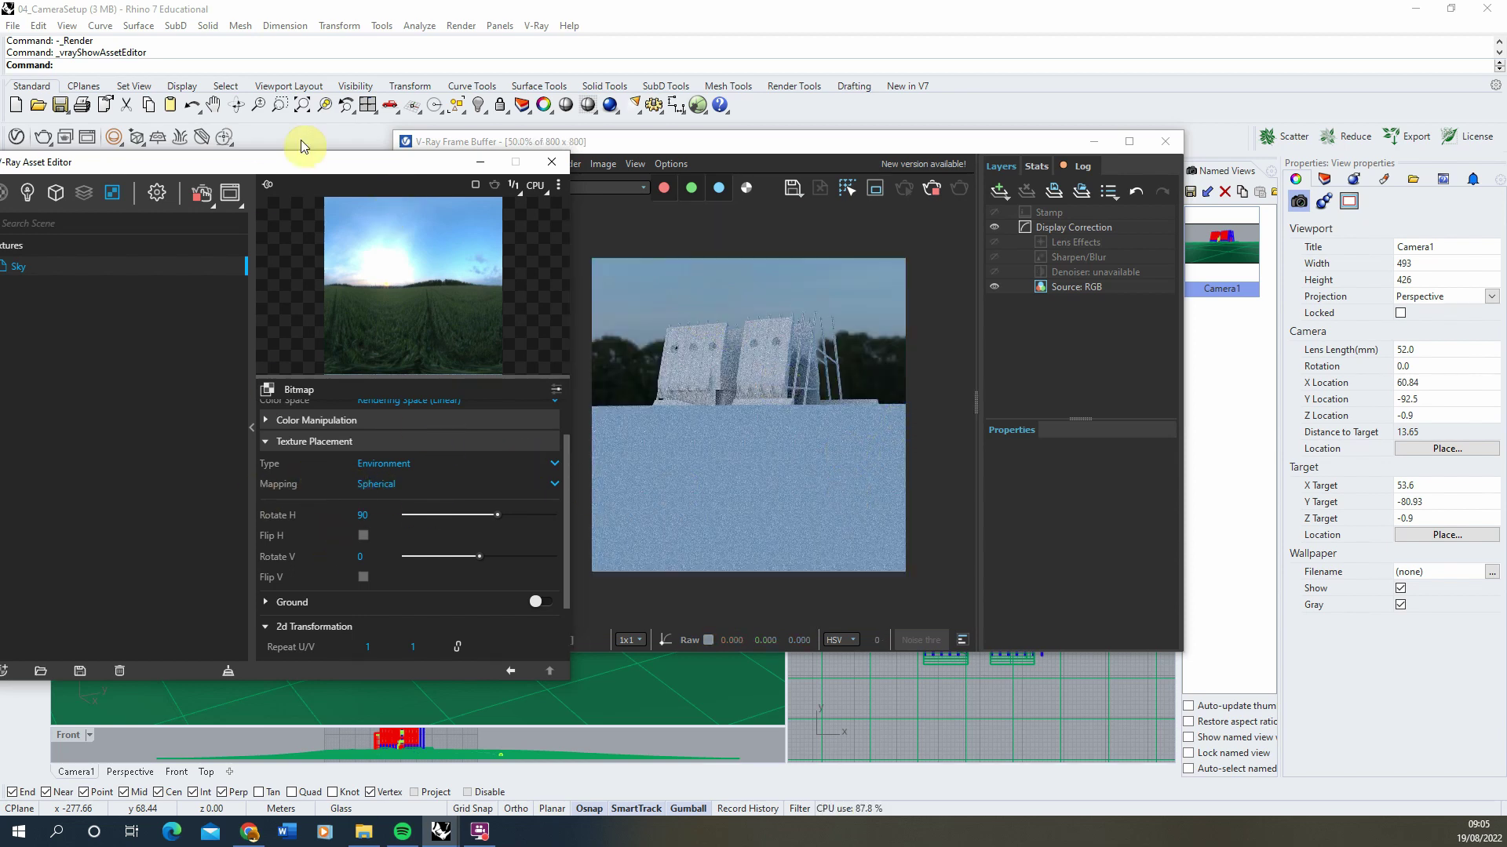
# Step: Minimise the V-Ray Asset Editor to uncover the frame buffer and stop the interactive render
pyautogui.moveTo(360, 161); pyautogui.dragTo(488, 139)
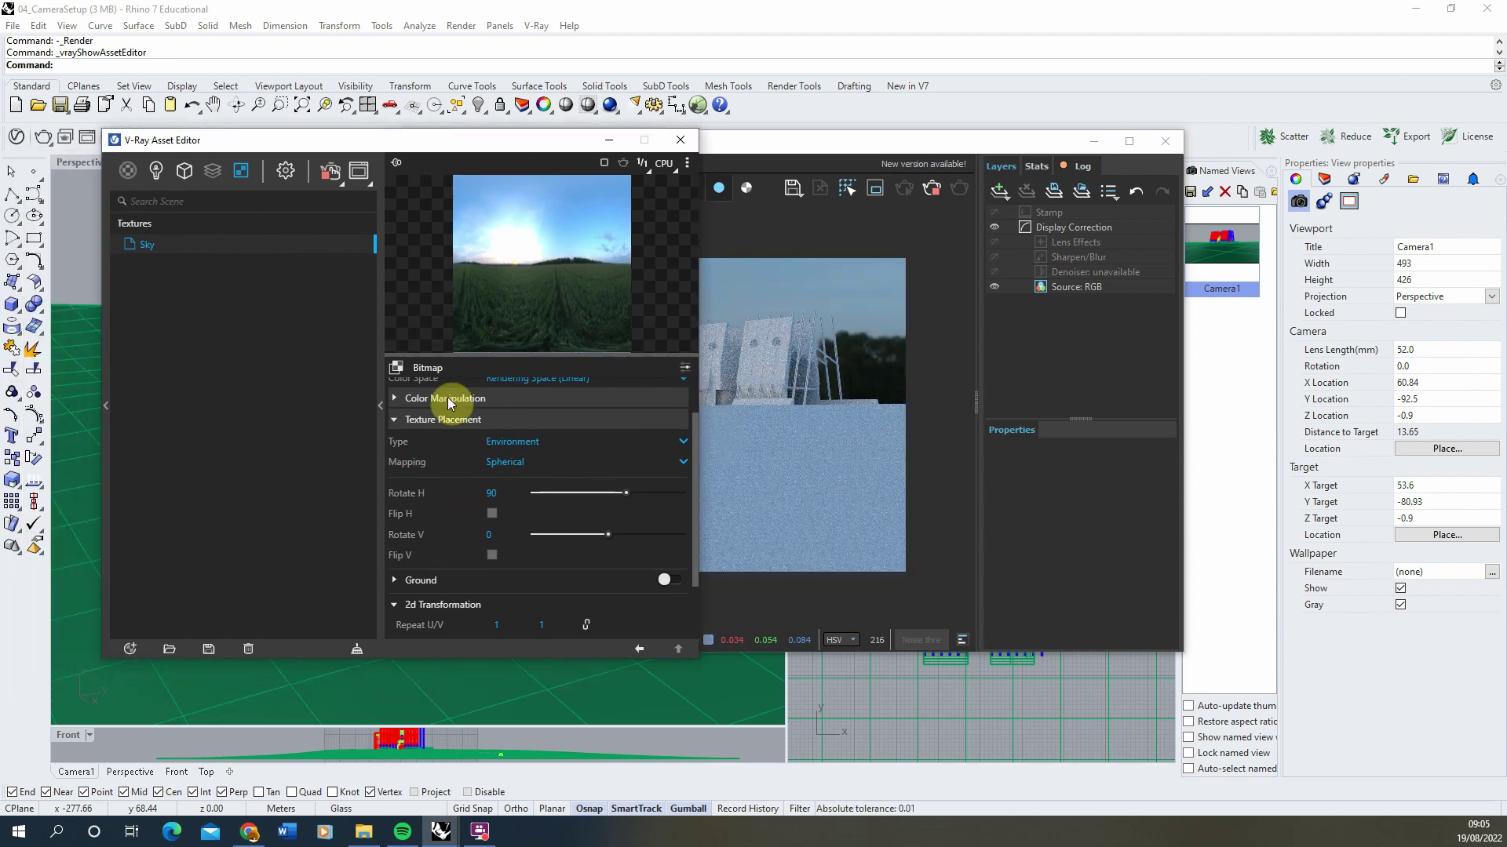
pyautogui.click(607, 141)
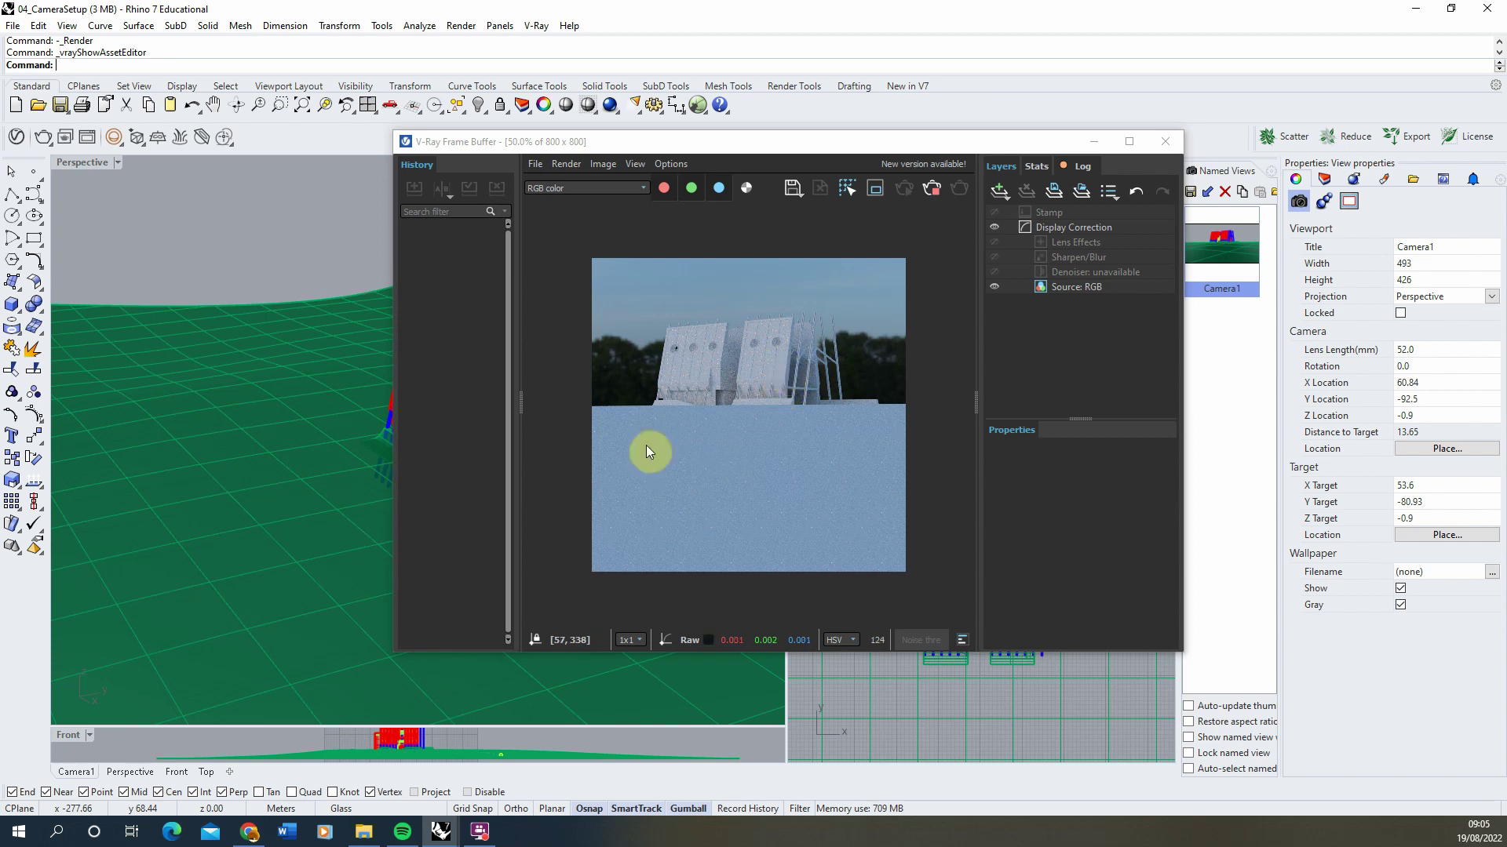
pyautogui.click(937, 193)
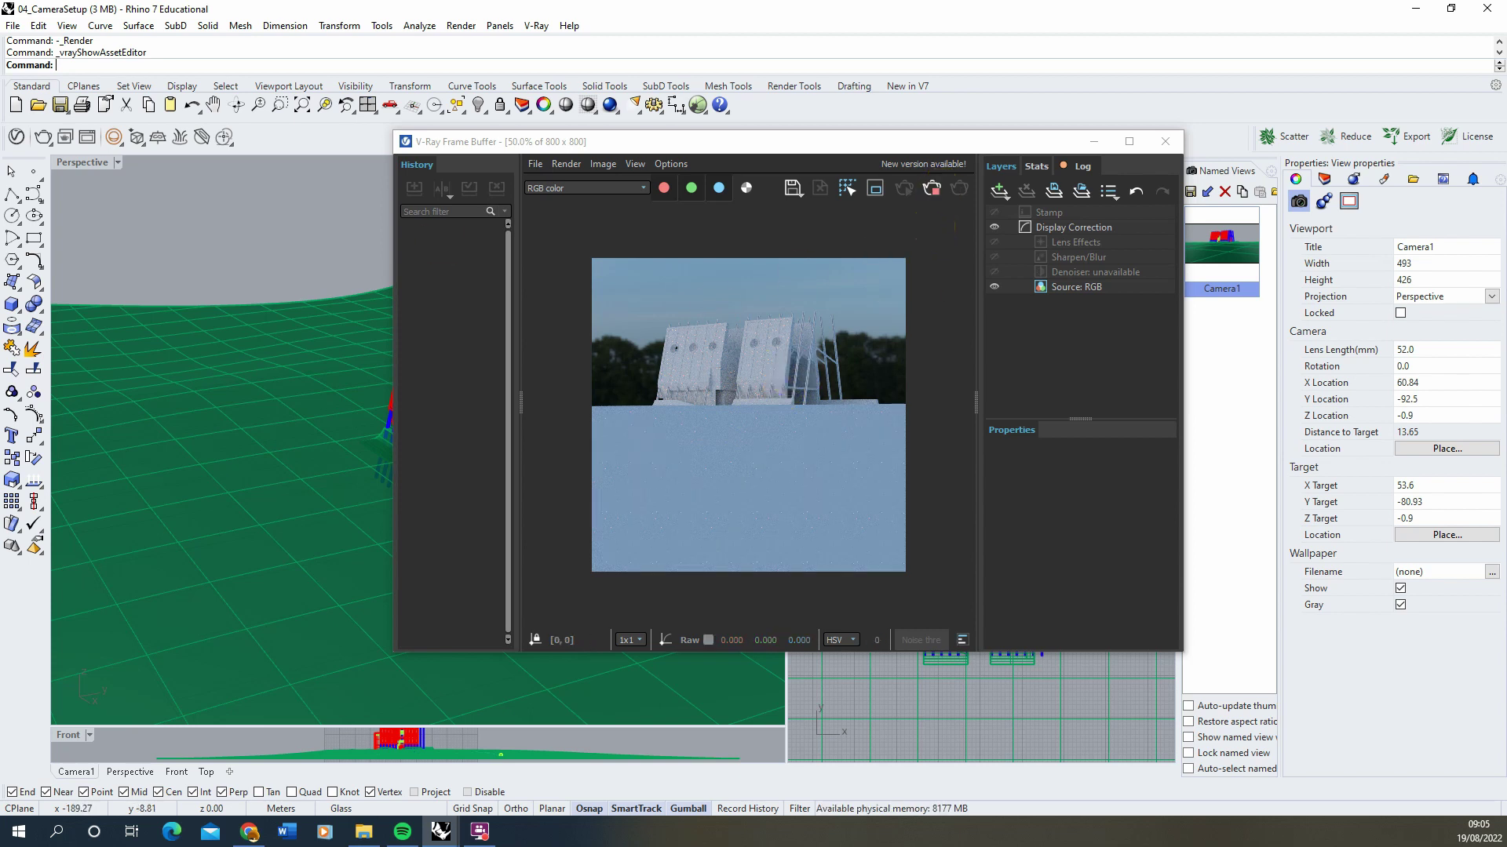